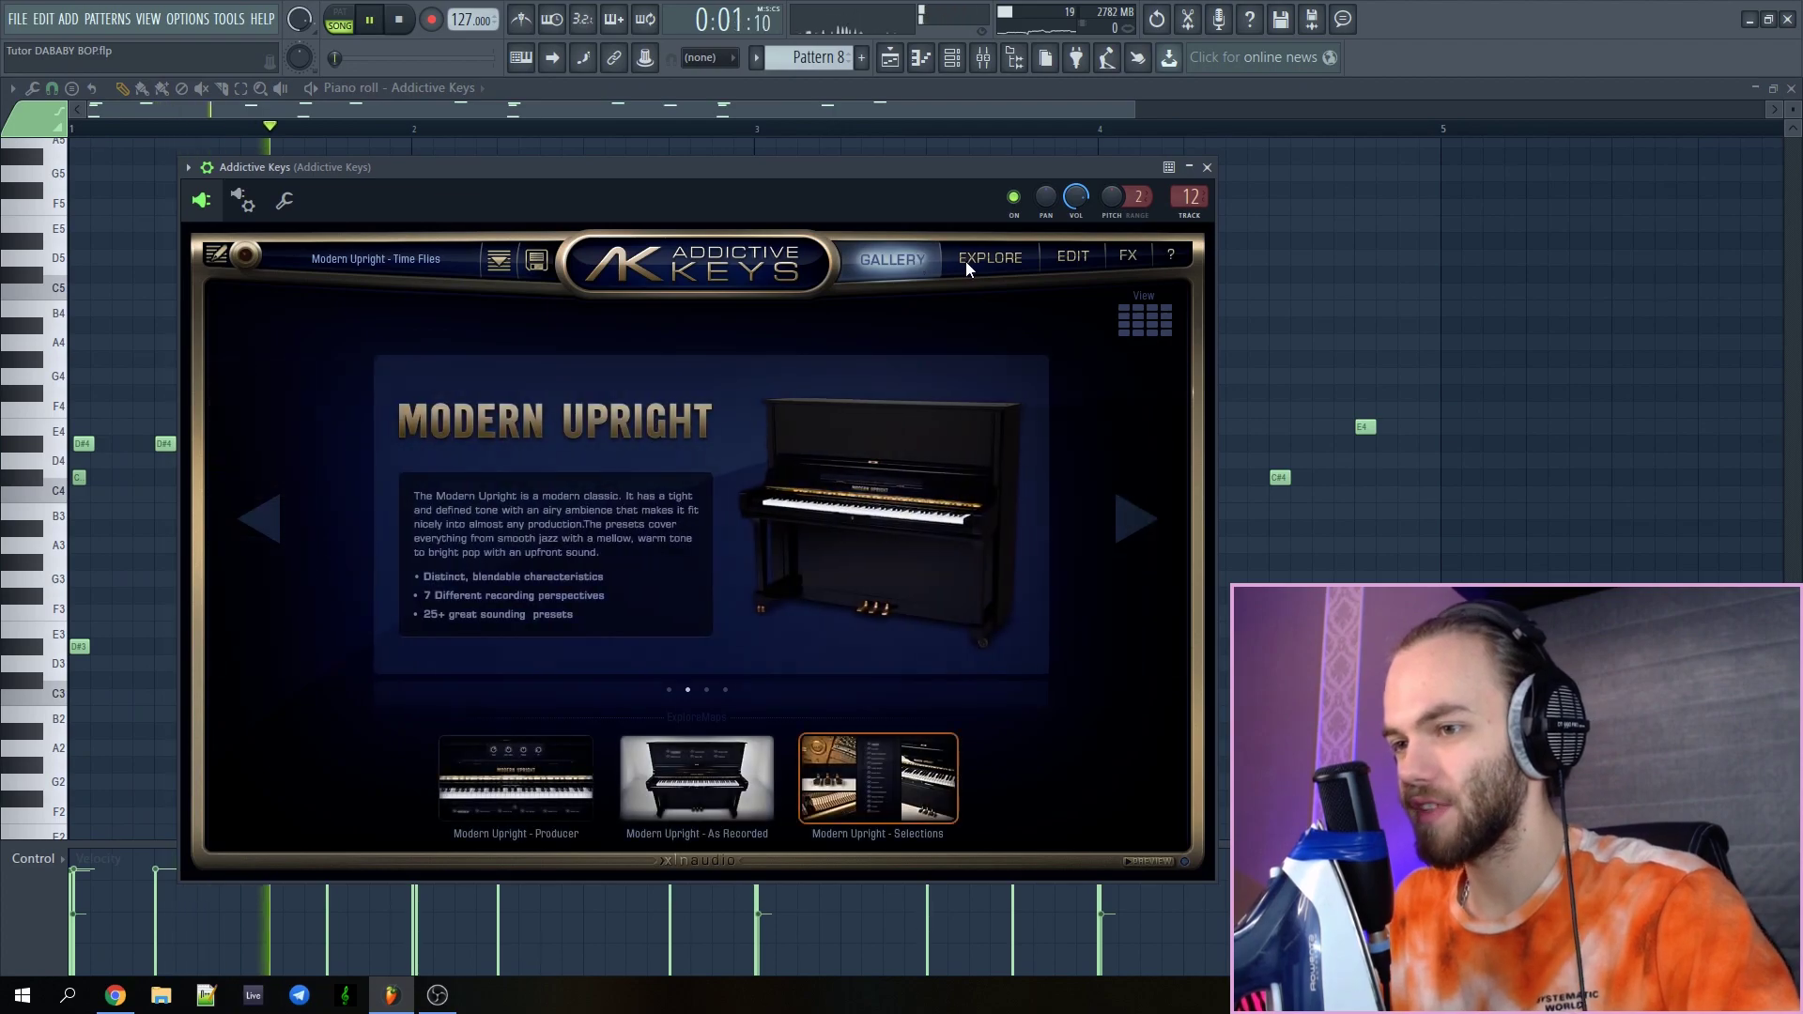
Open the Explore page of Addictive Keys and audition the piano pattern
left_click(973, 261)
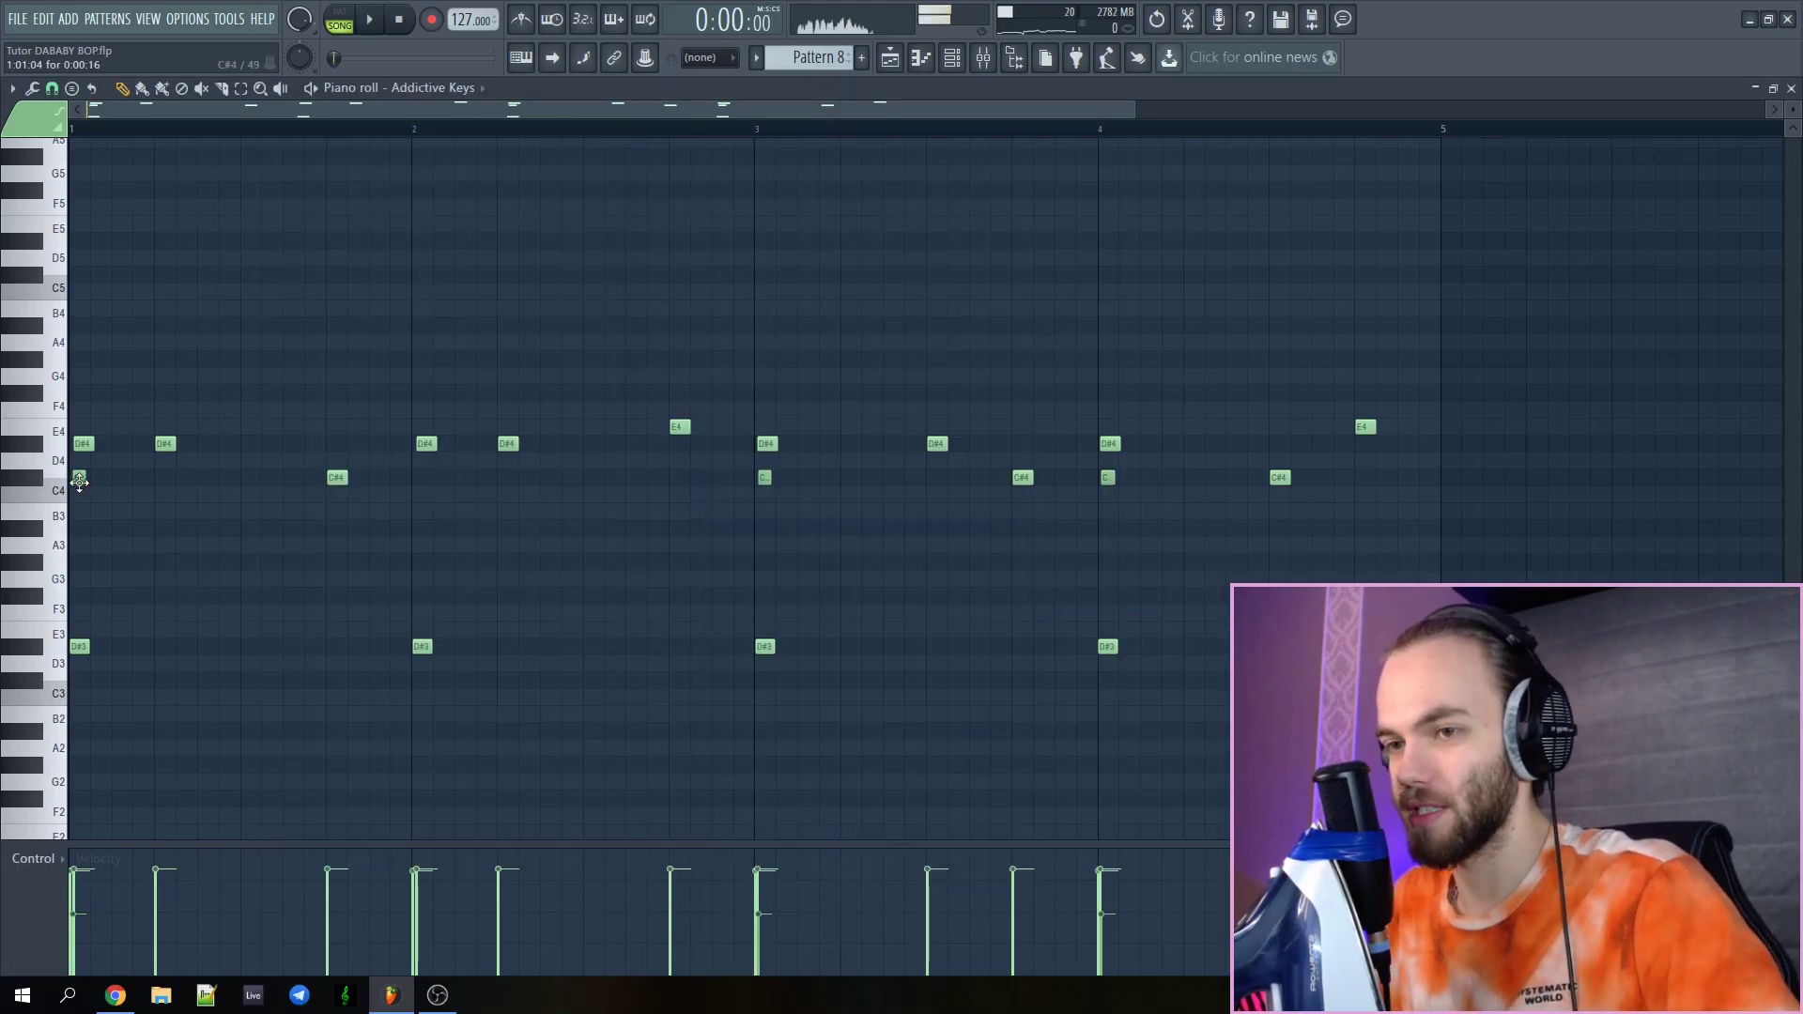
key("space")
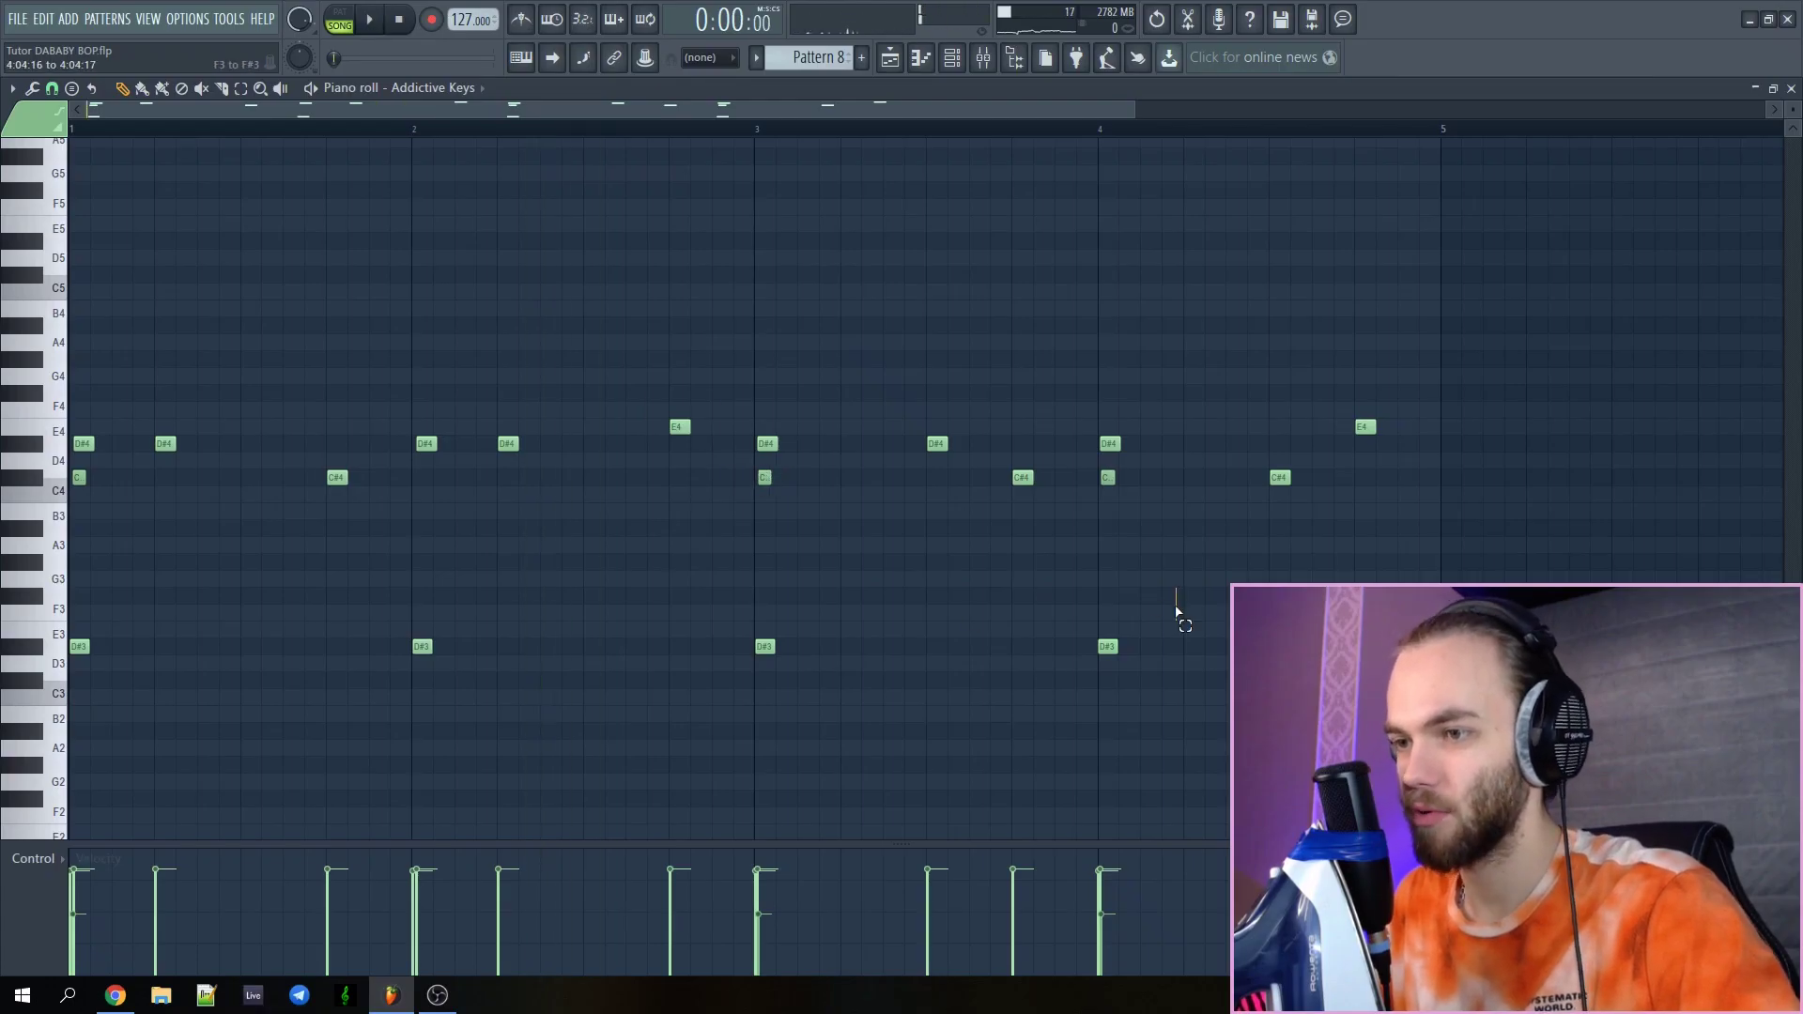
Try the piano pattern without its low D#3 notes, play it, and restore the notes
left_click_drag(1175, 601, 56, 723)
key("Delete")
key("space")
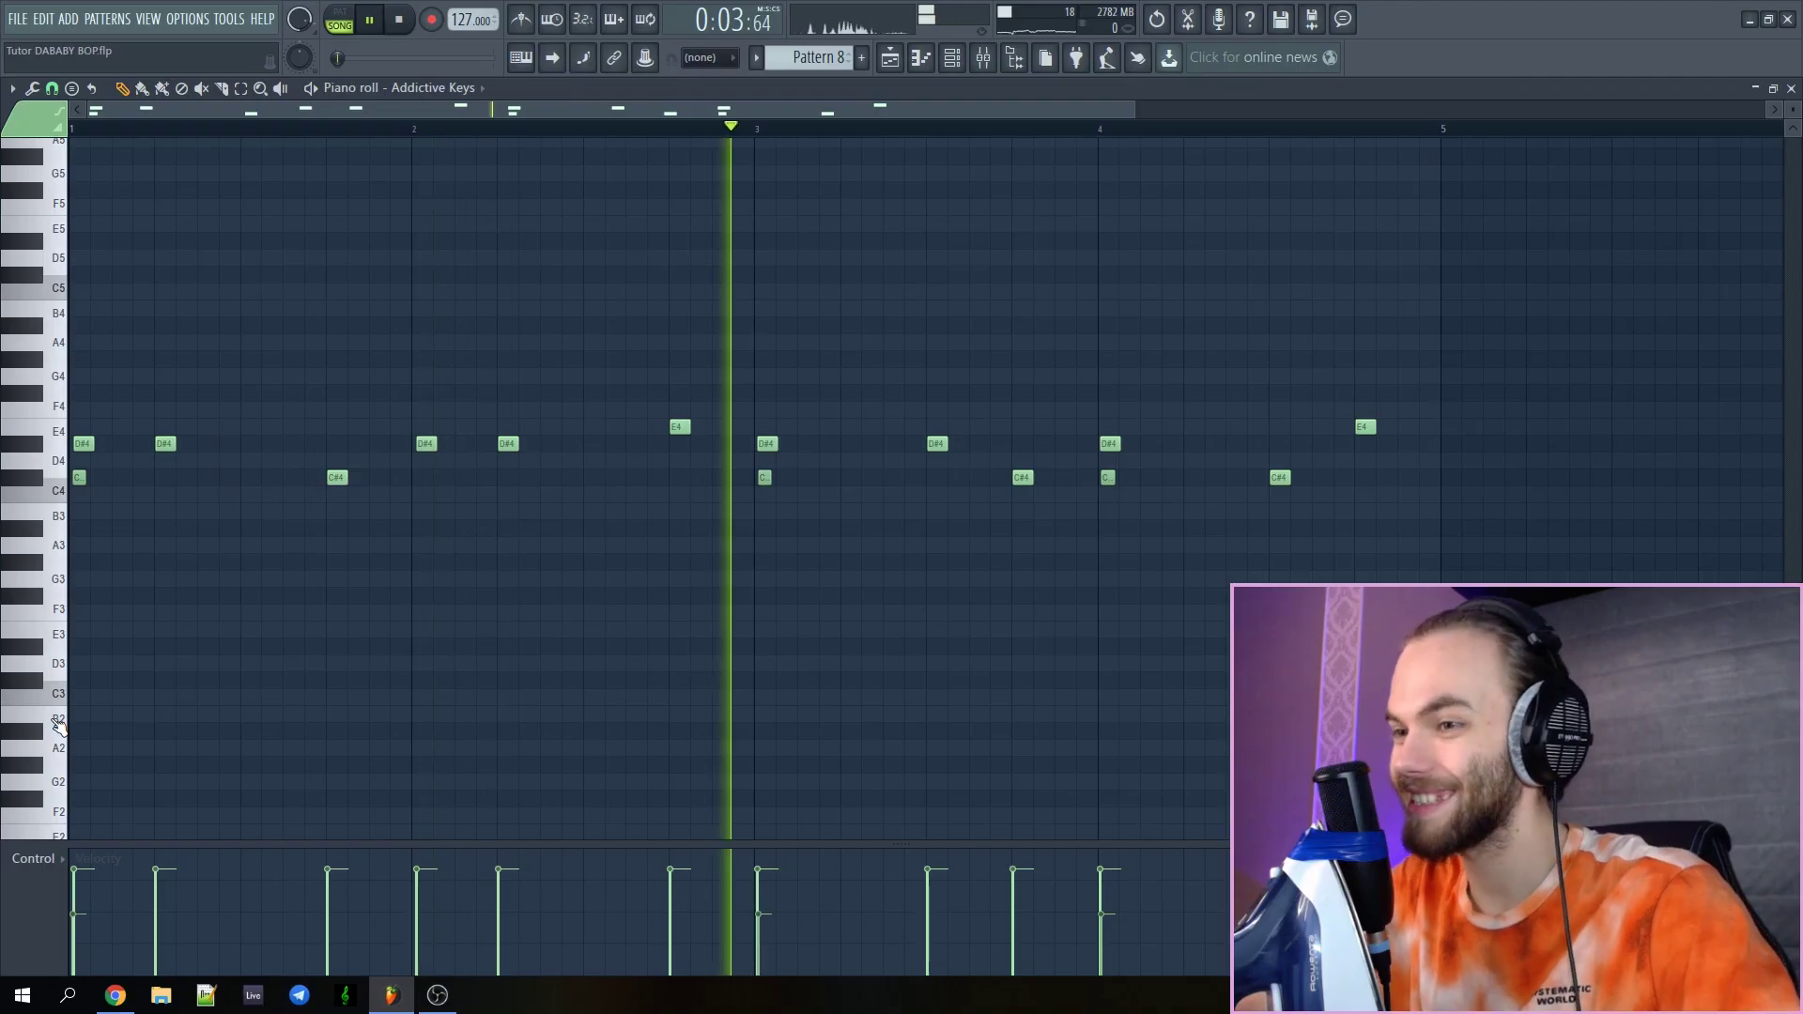
key("ctrl+z")
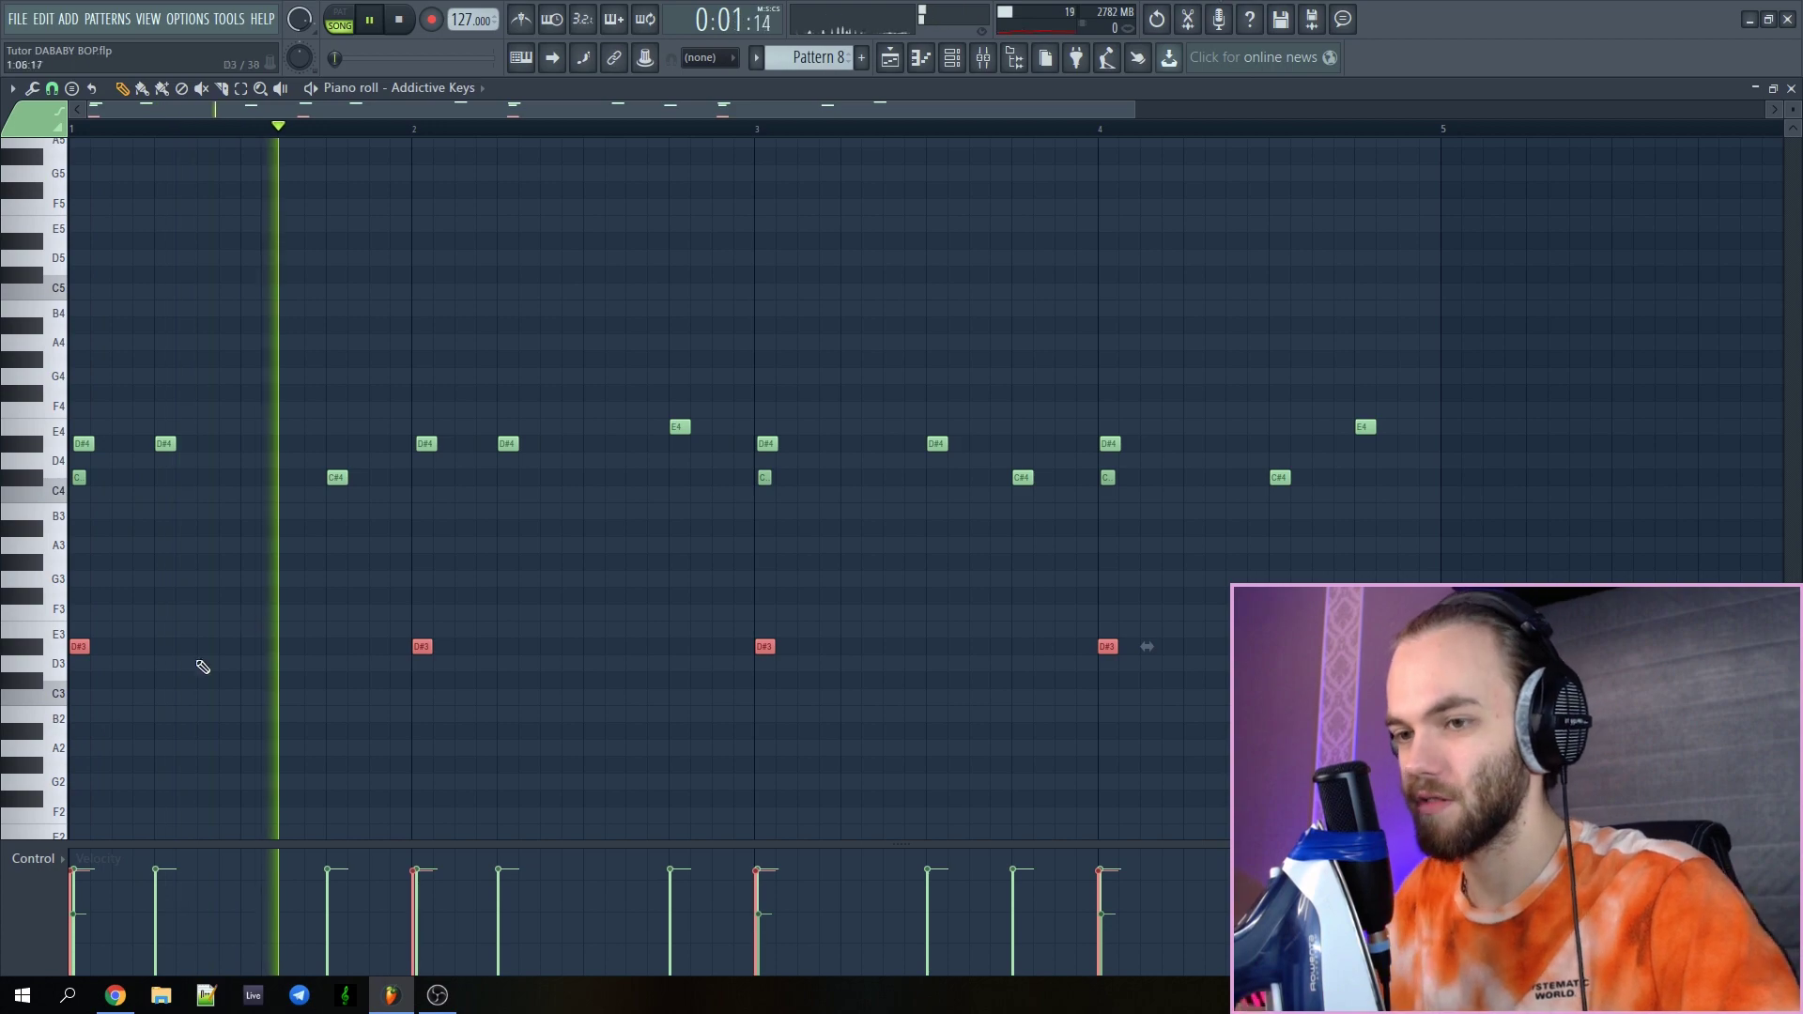
Solo the ФЛЕЙТА track in the playlist, play it, and examine its melody in the piano roll
key("F5")
key("space")
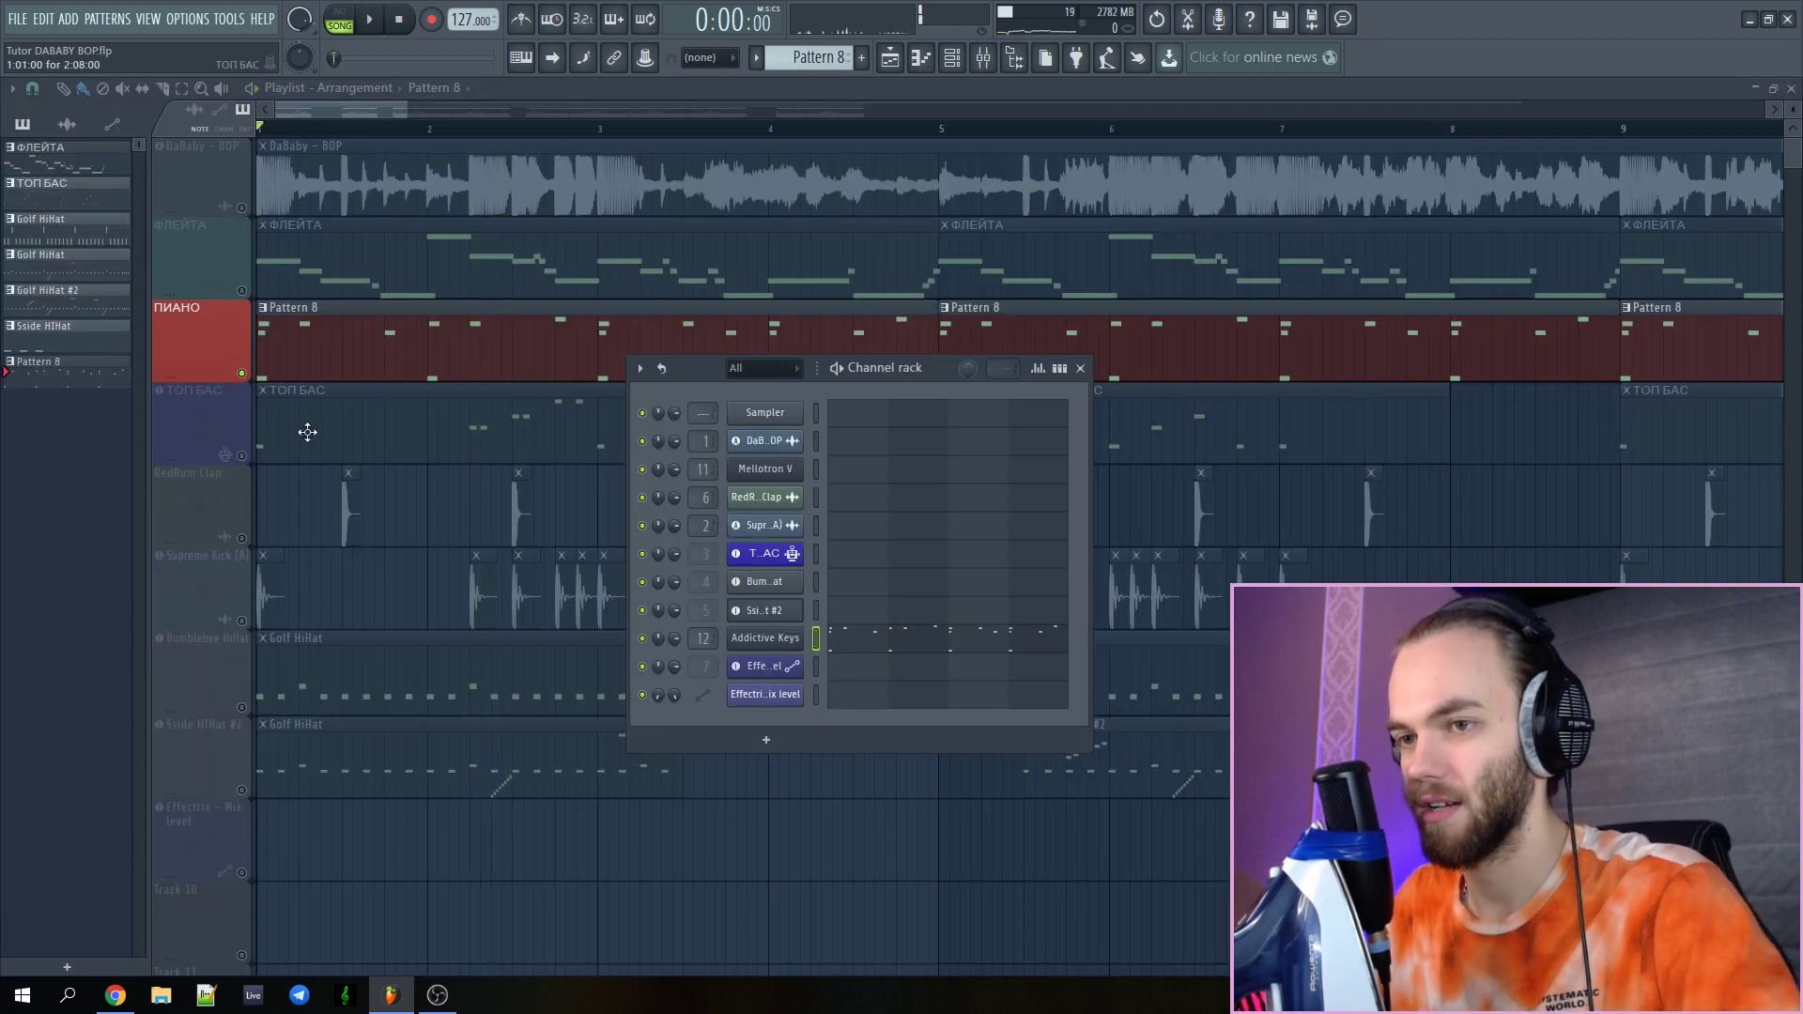
right_click(241, 291)
scroll(298, 319, "down", 2)
scroll(302, 298, "up", 2)
key("space")
double_click(308, 279)
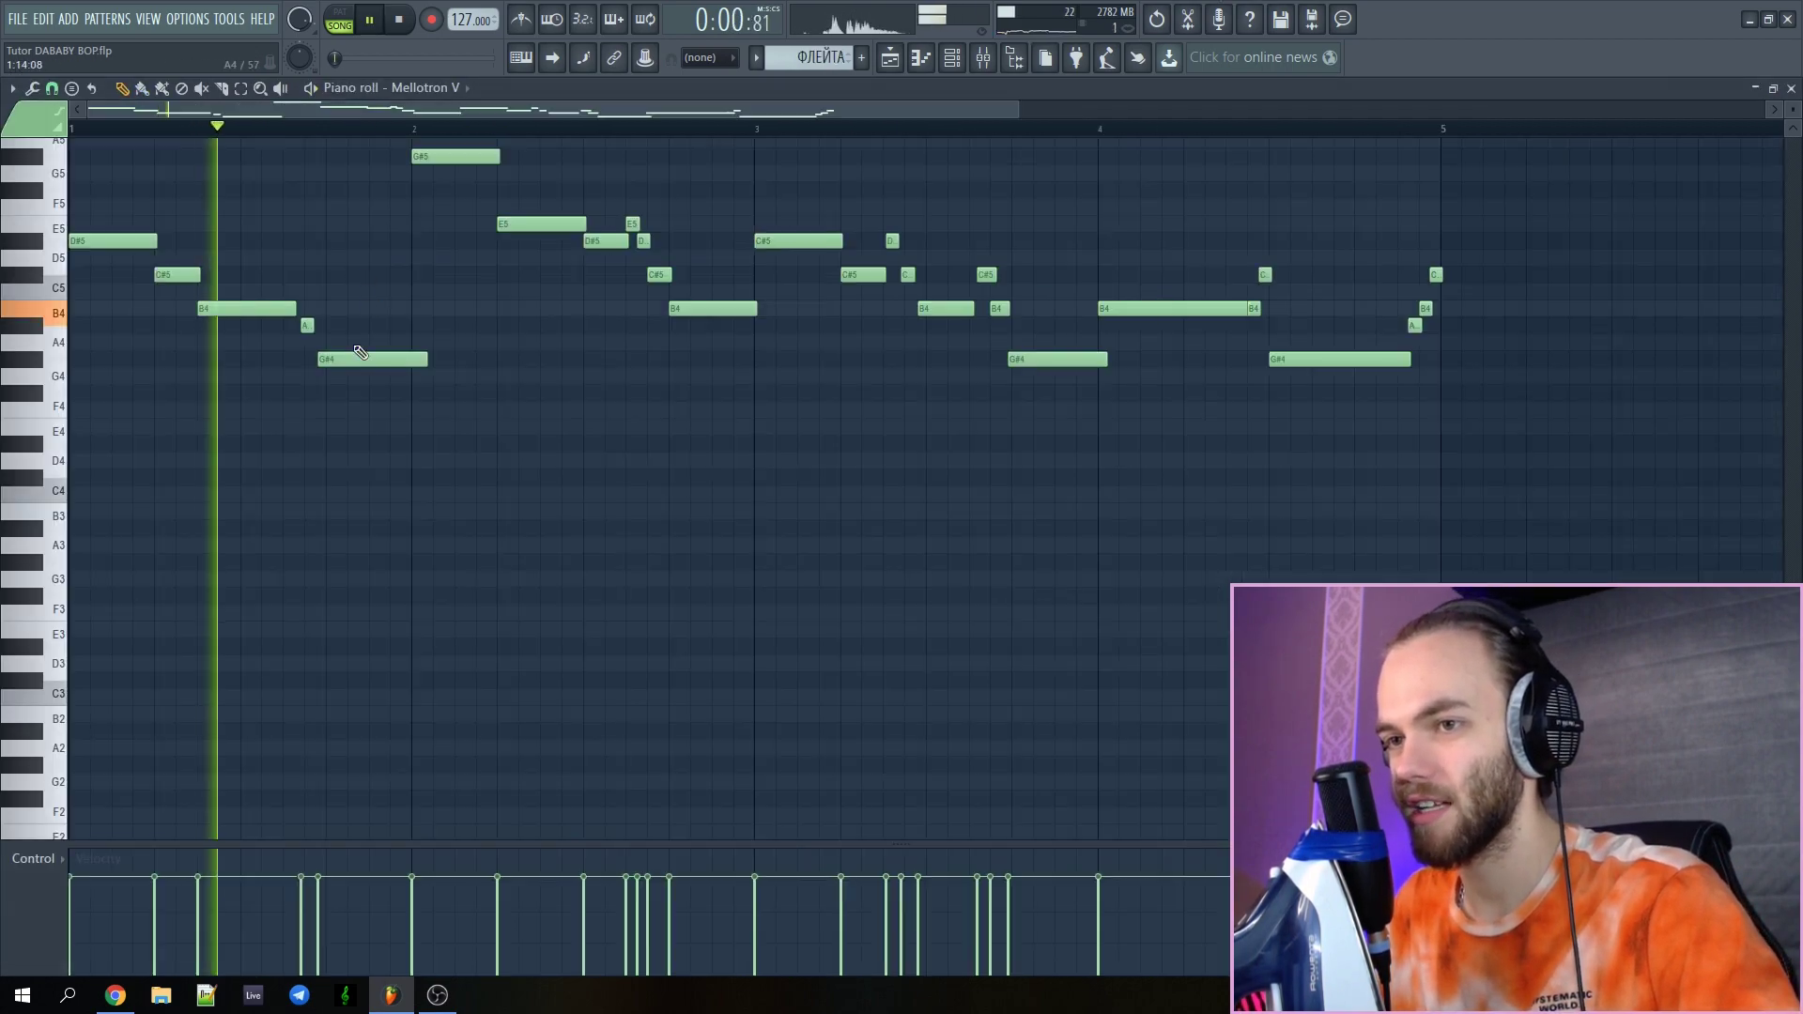
scroll(361, 354, "down", 2)
scroll(253, 430, "up", 2)
scroll(96, 337, "up", 2)
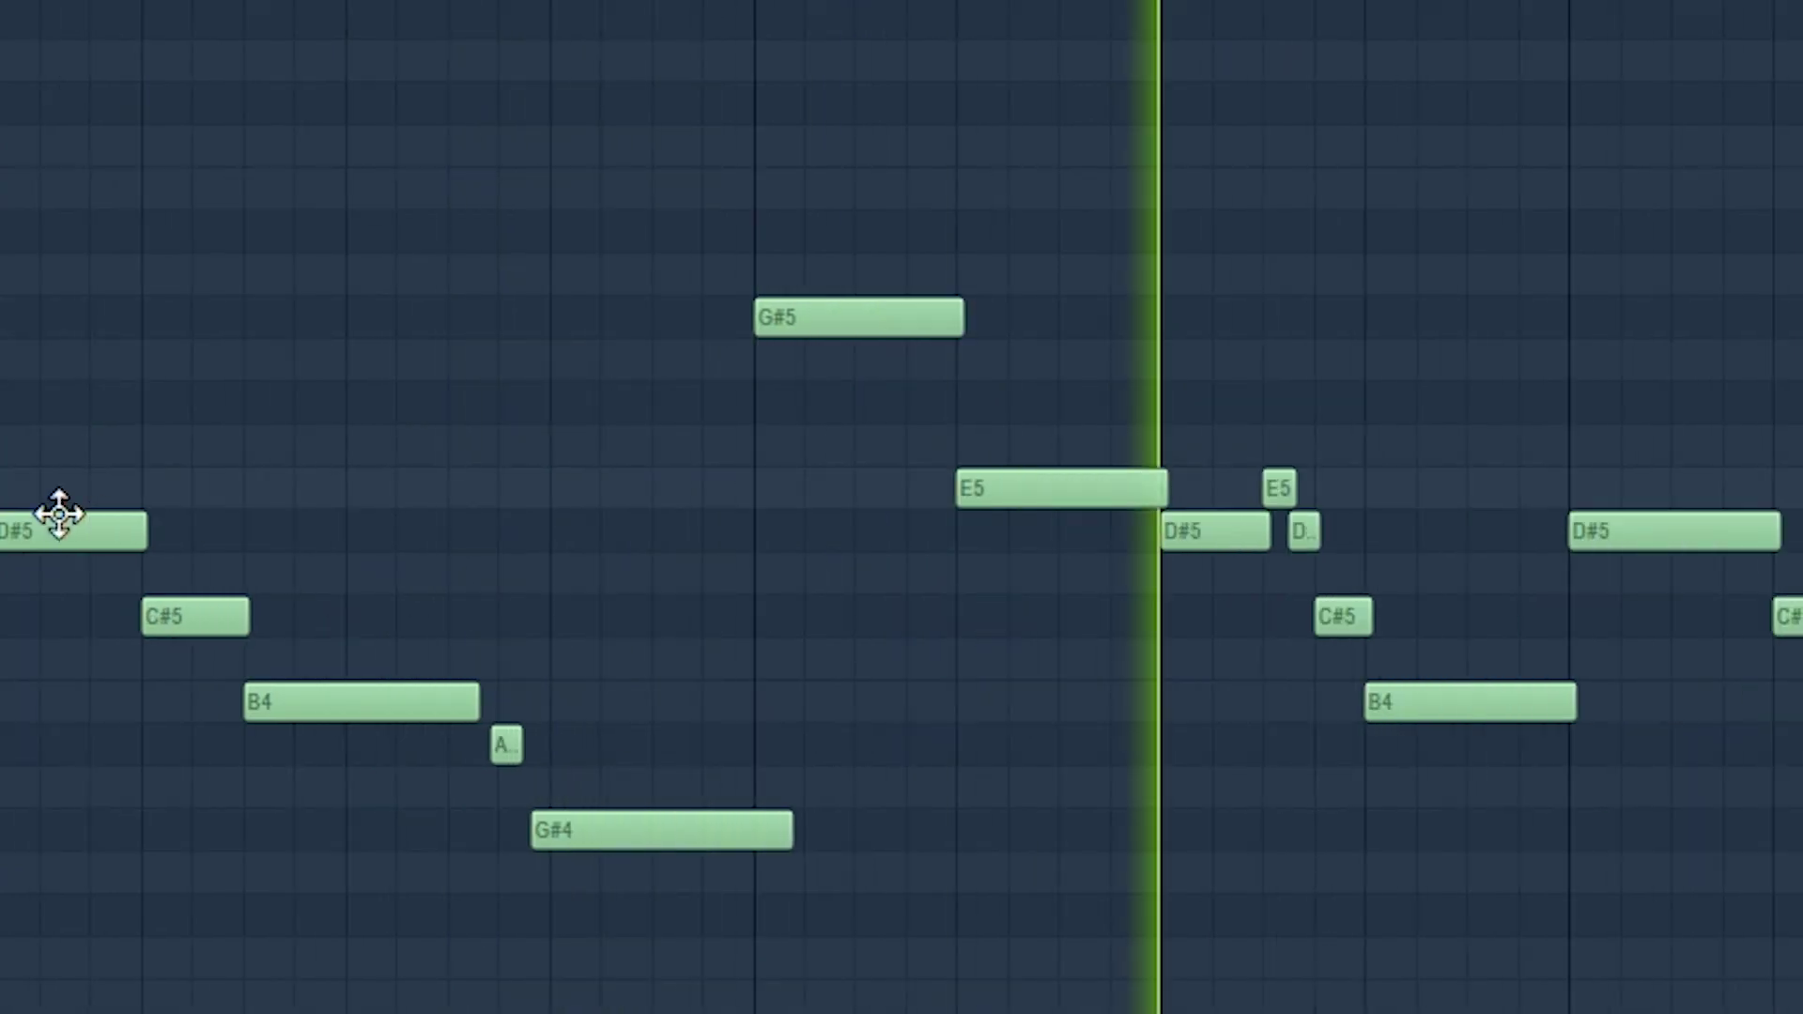
View the Mellotron V instrument with its Strawberry Flutes preset from the channel rack, and close it
left_click(958, 67)
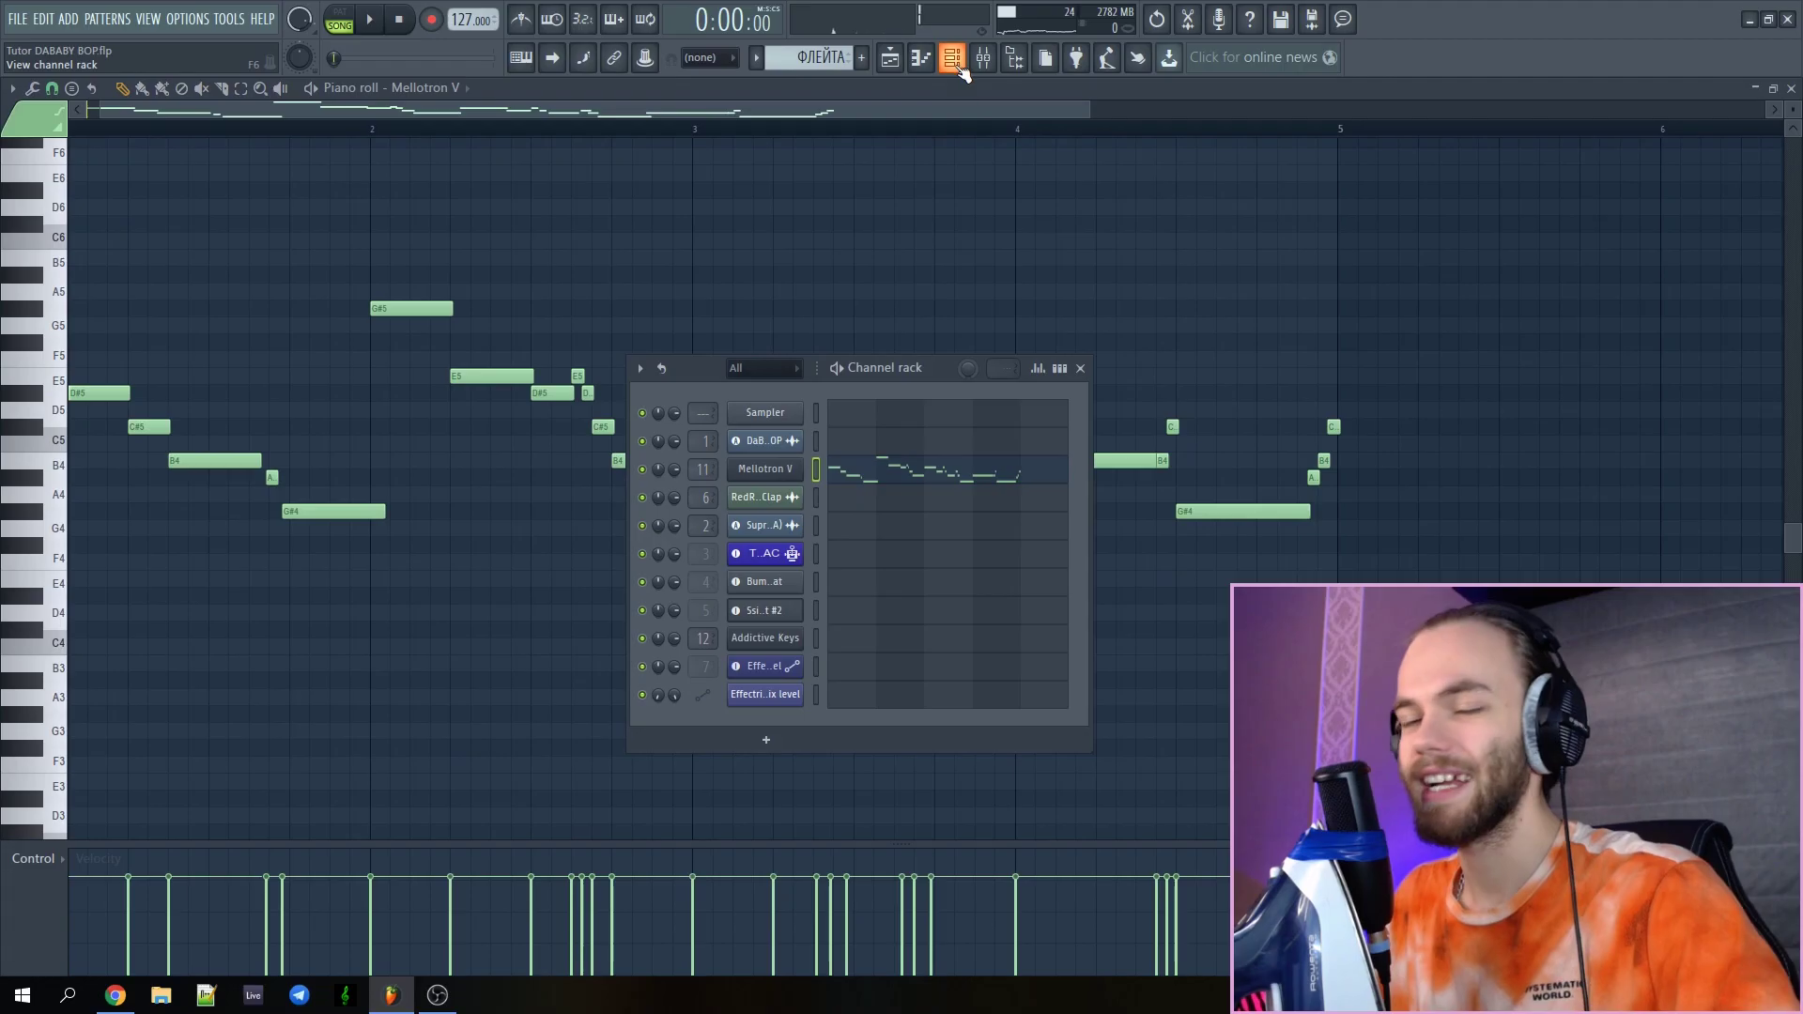
left_click(798, 469)
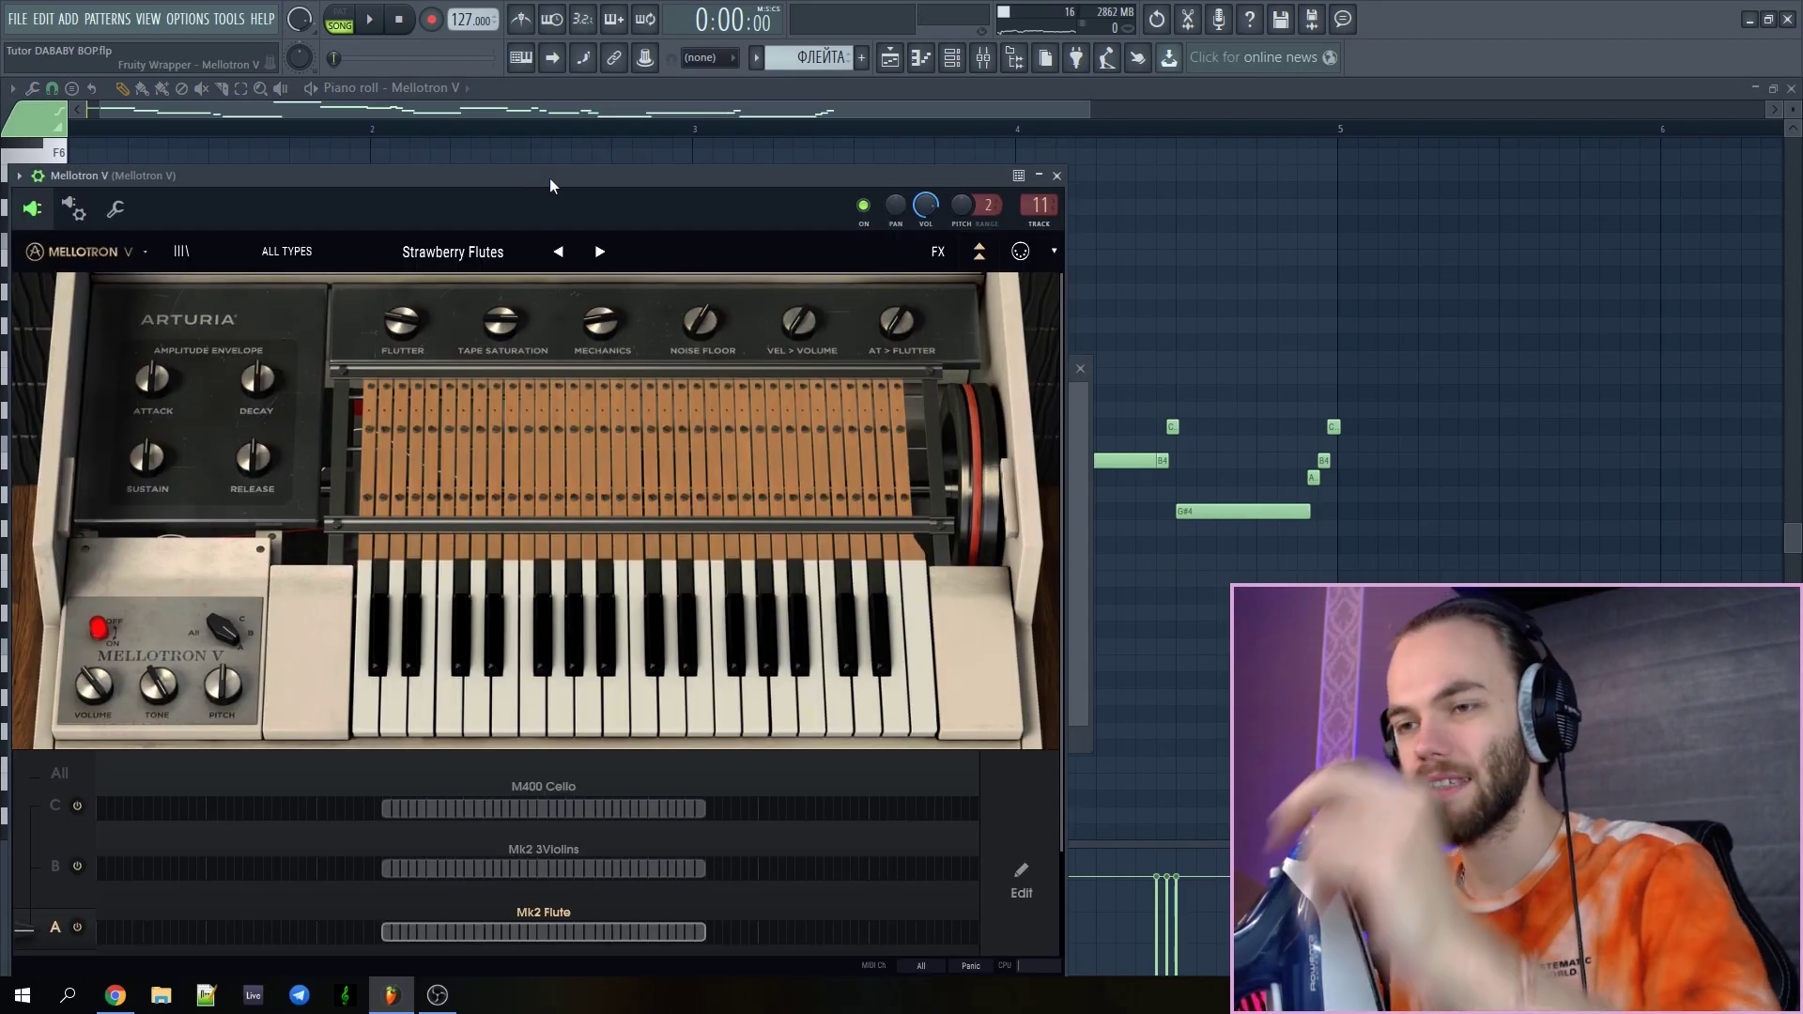
left_click_drag(550, 184, 912, 152)
left_click(391, 138)
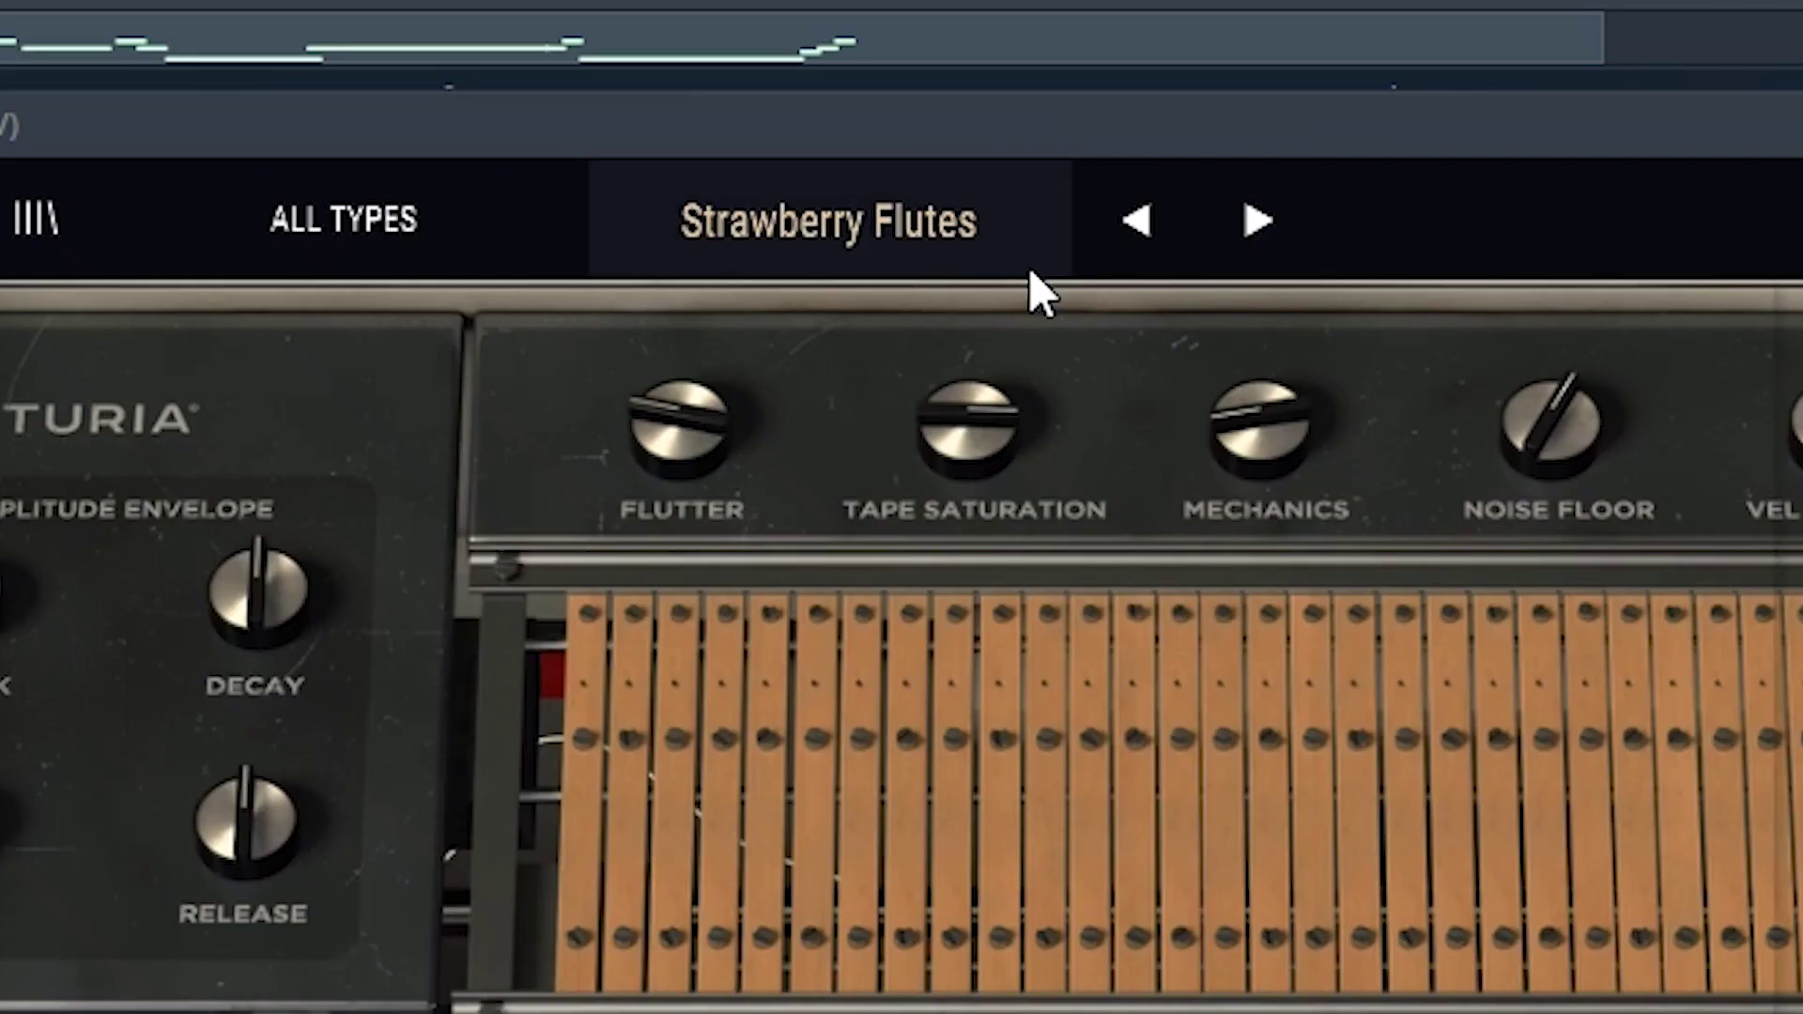
left_click(850, 183)
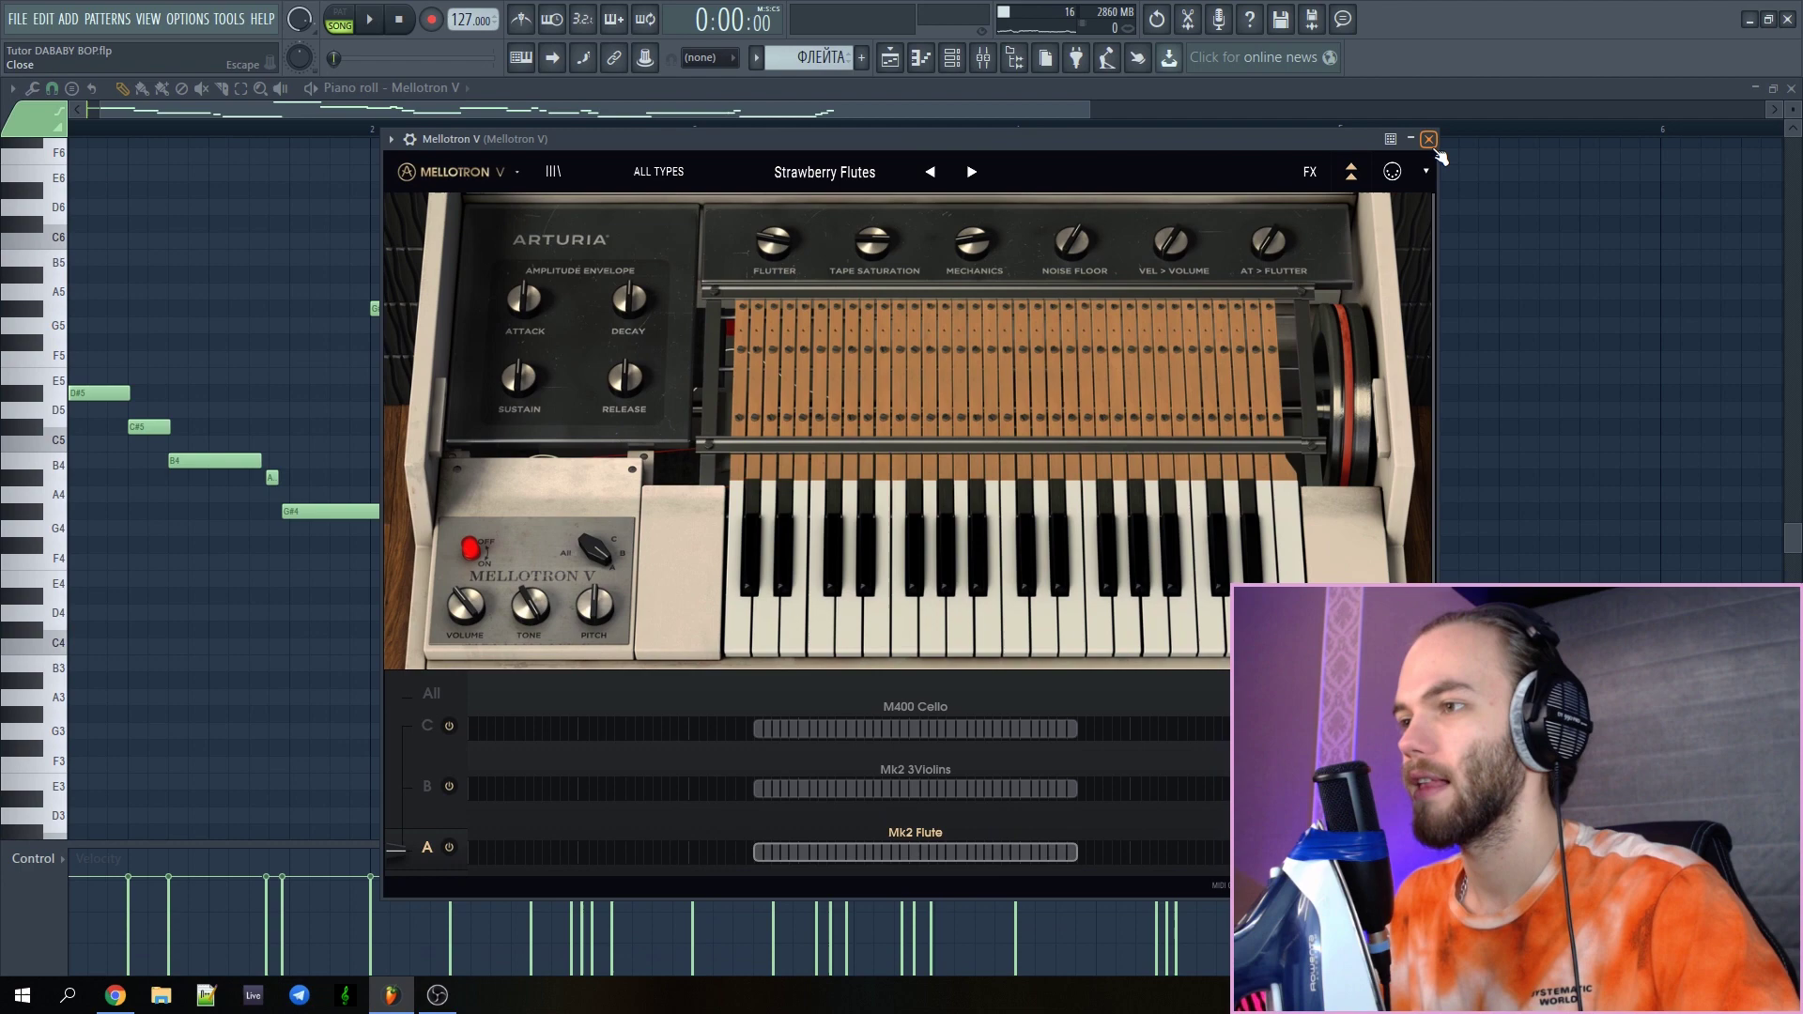
left_click(1428, 150)
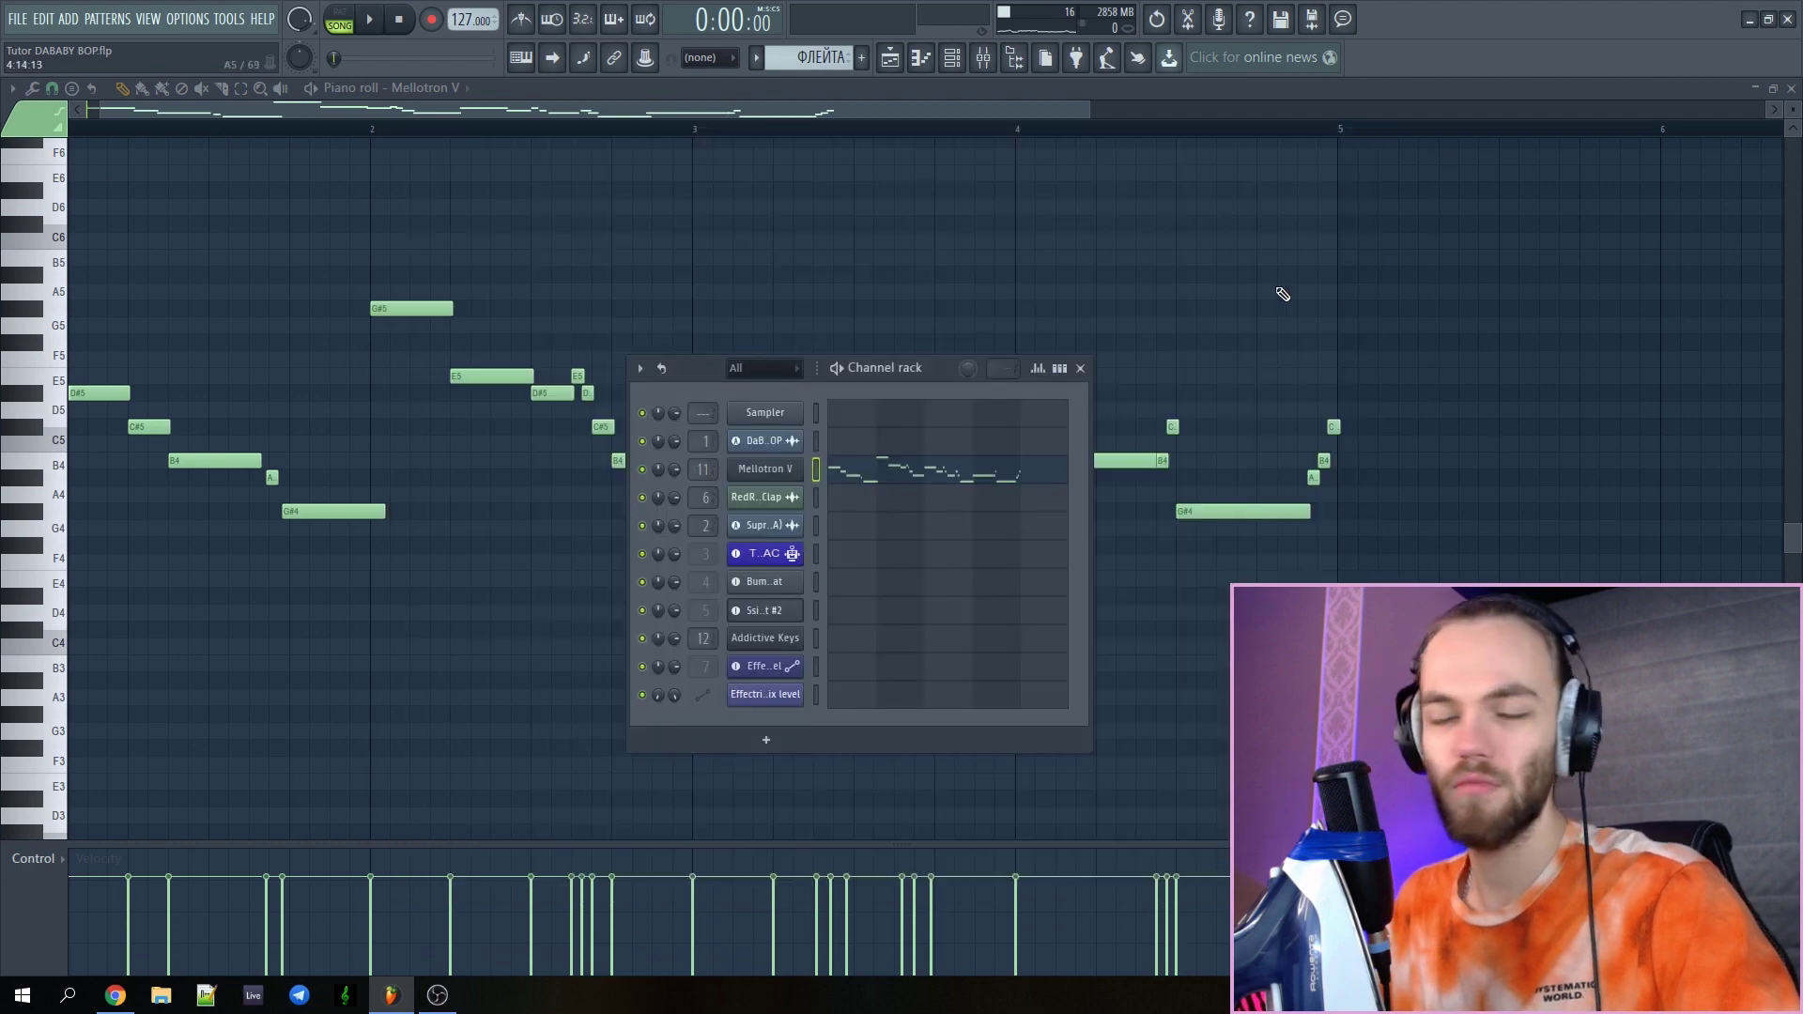
View the RC-20 Retro Color and ValhallaVintageVerb effects on the Mellotron V mixer track
left_click(798, 470)
left_click(411, 139)
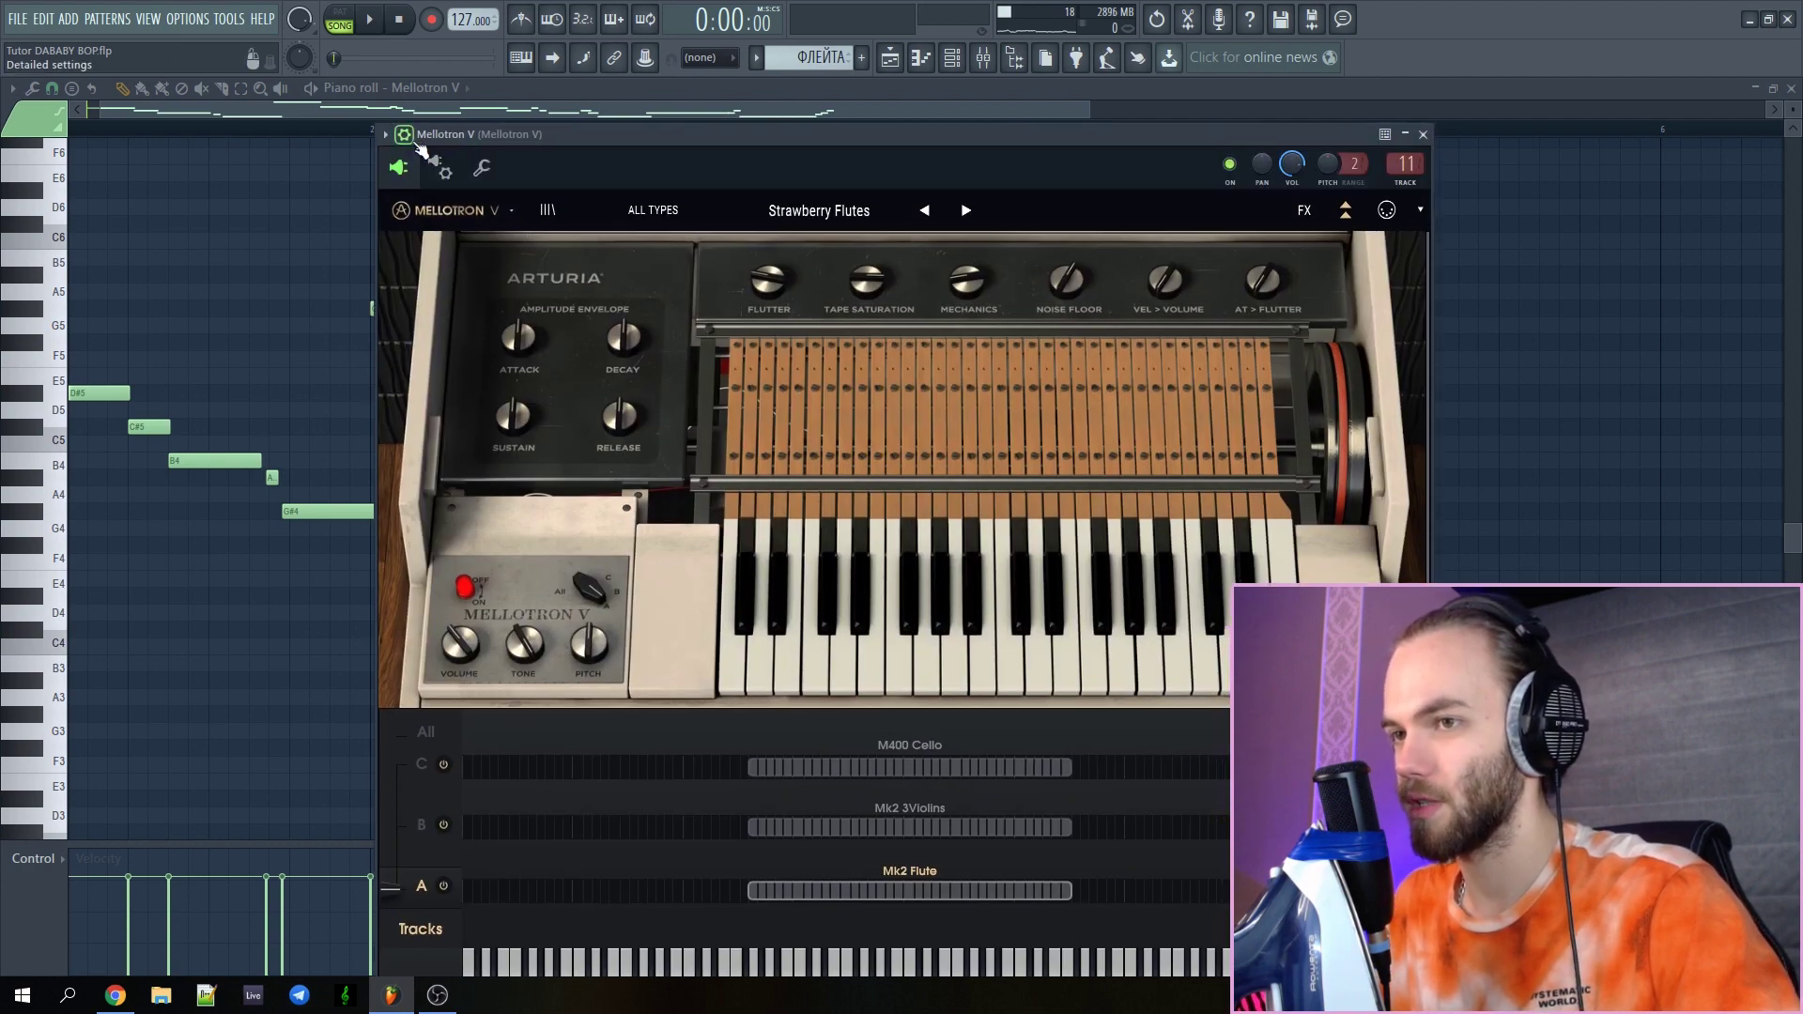
left_click(1404, 164)
left_click(1393, 406)
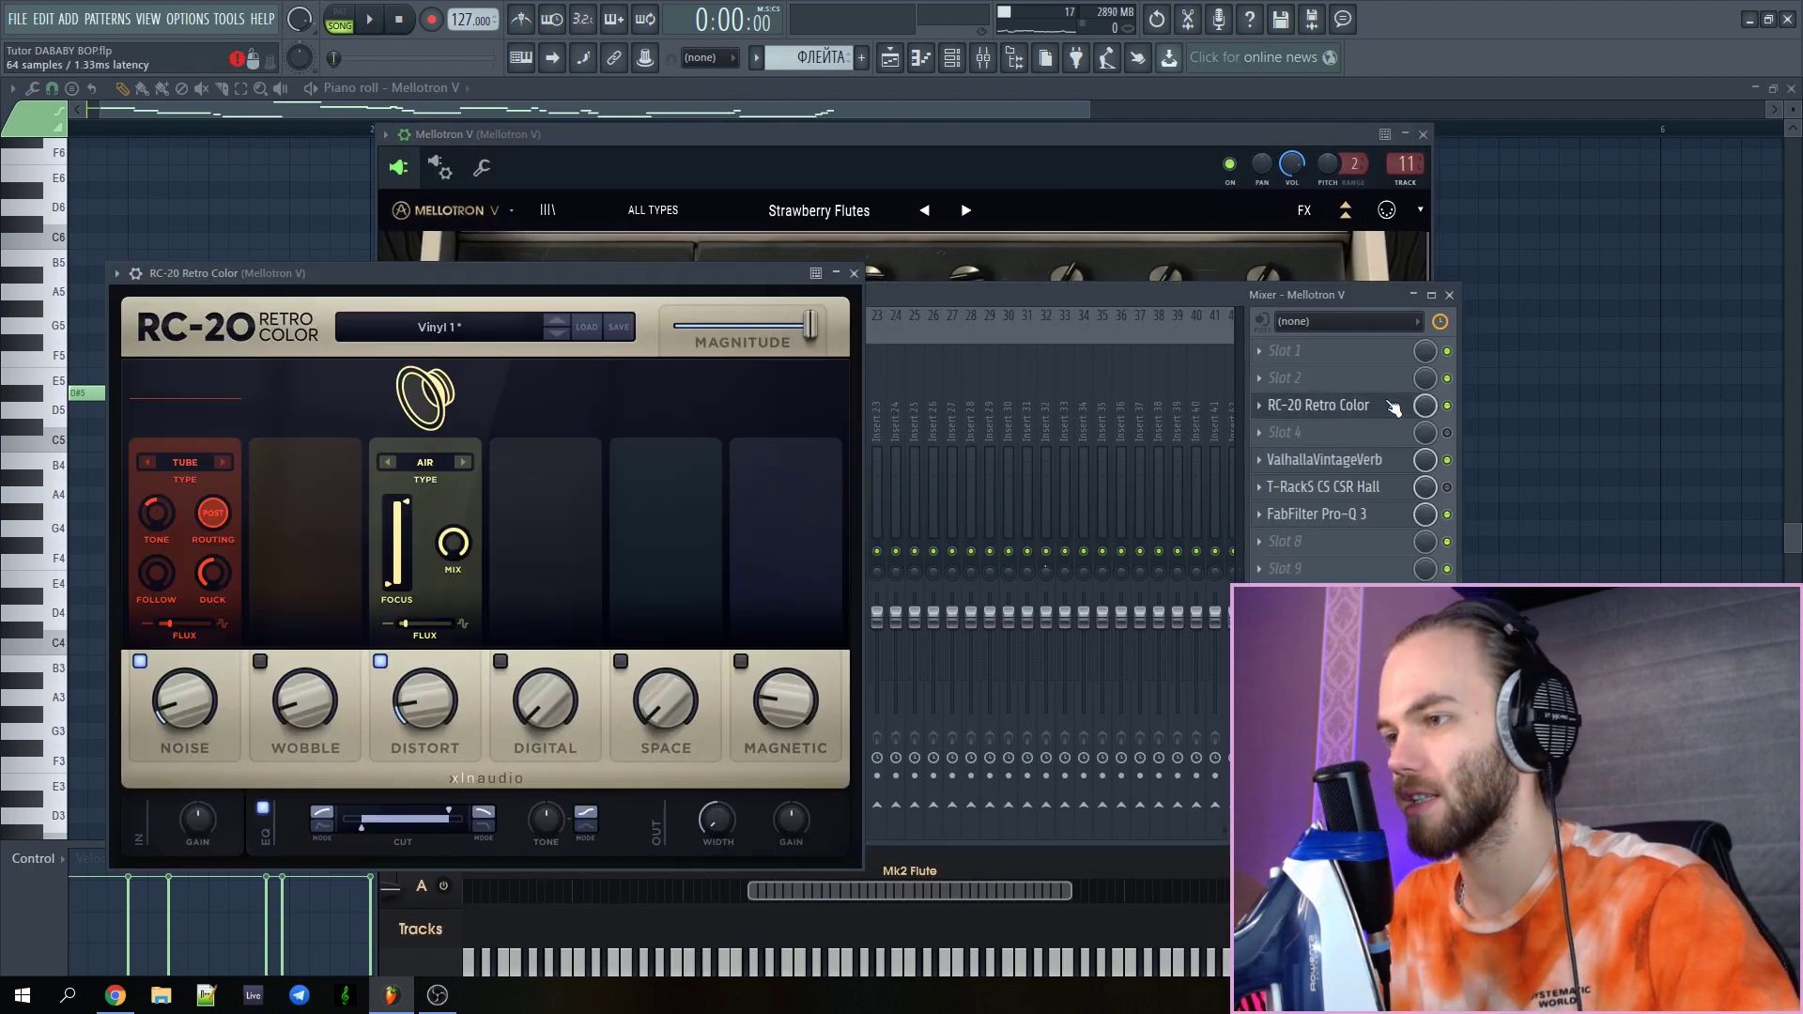
left_click(1393, 405)
left_click(1388, 459)
left_click(1389, 459)
Play the flute part, save the project, and return to the flute's piano roll
key("space")
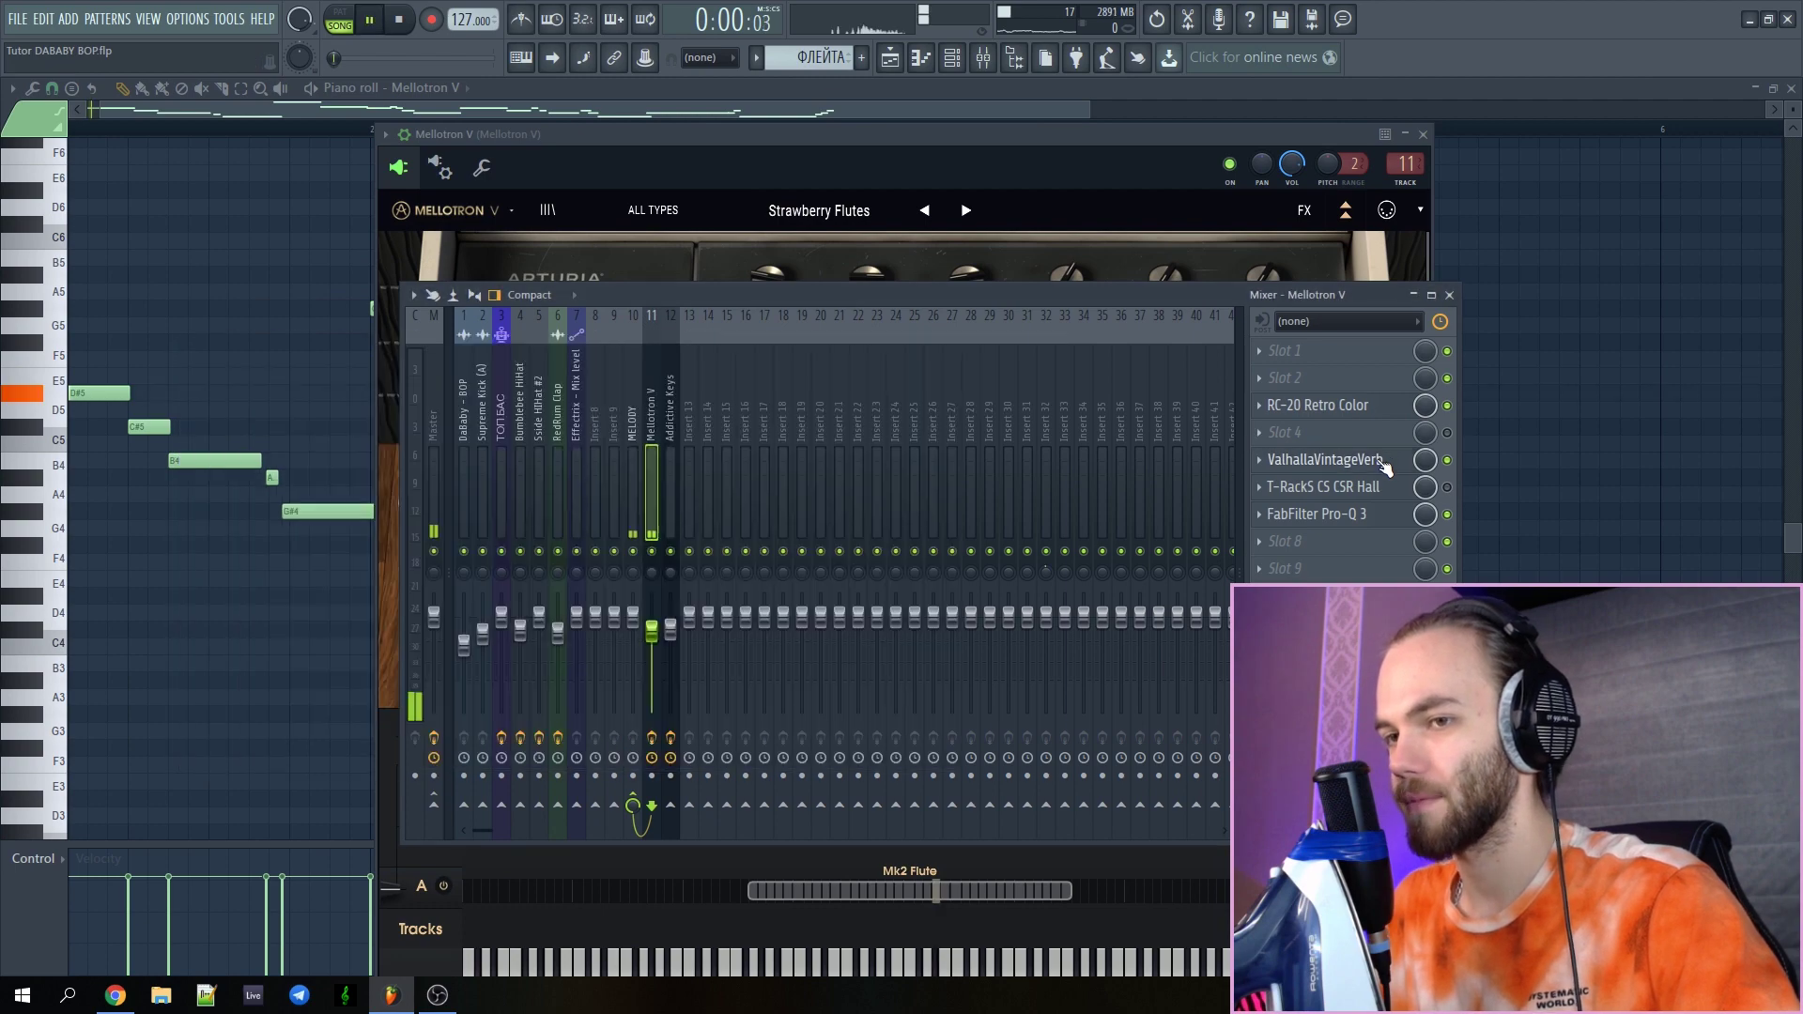
key("ctrl+s")
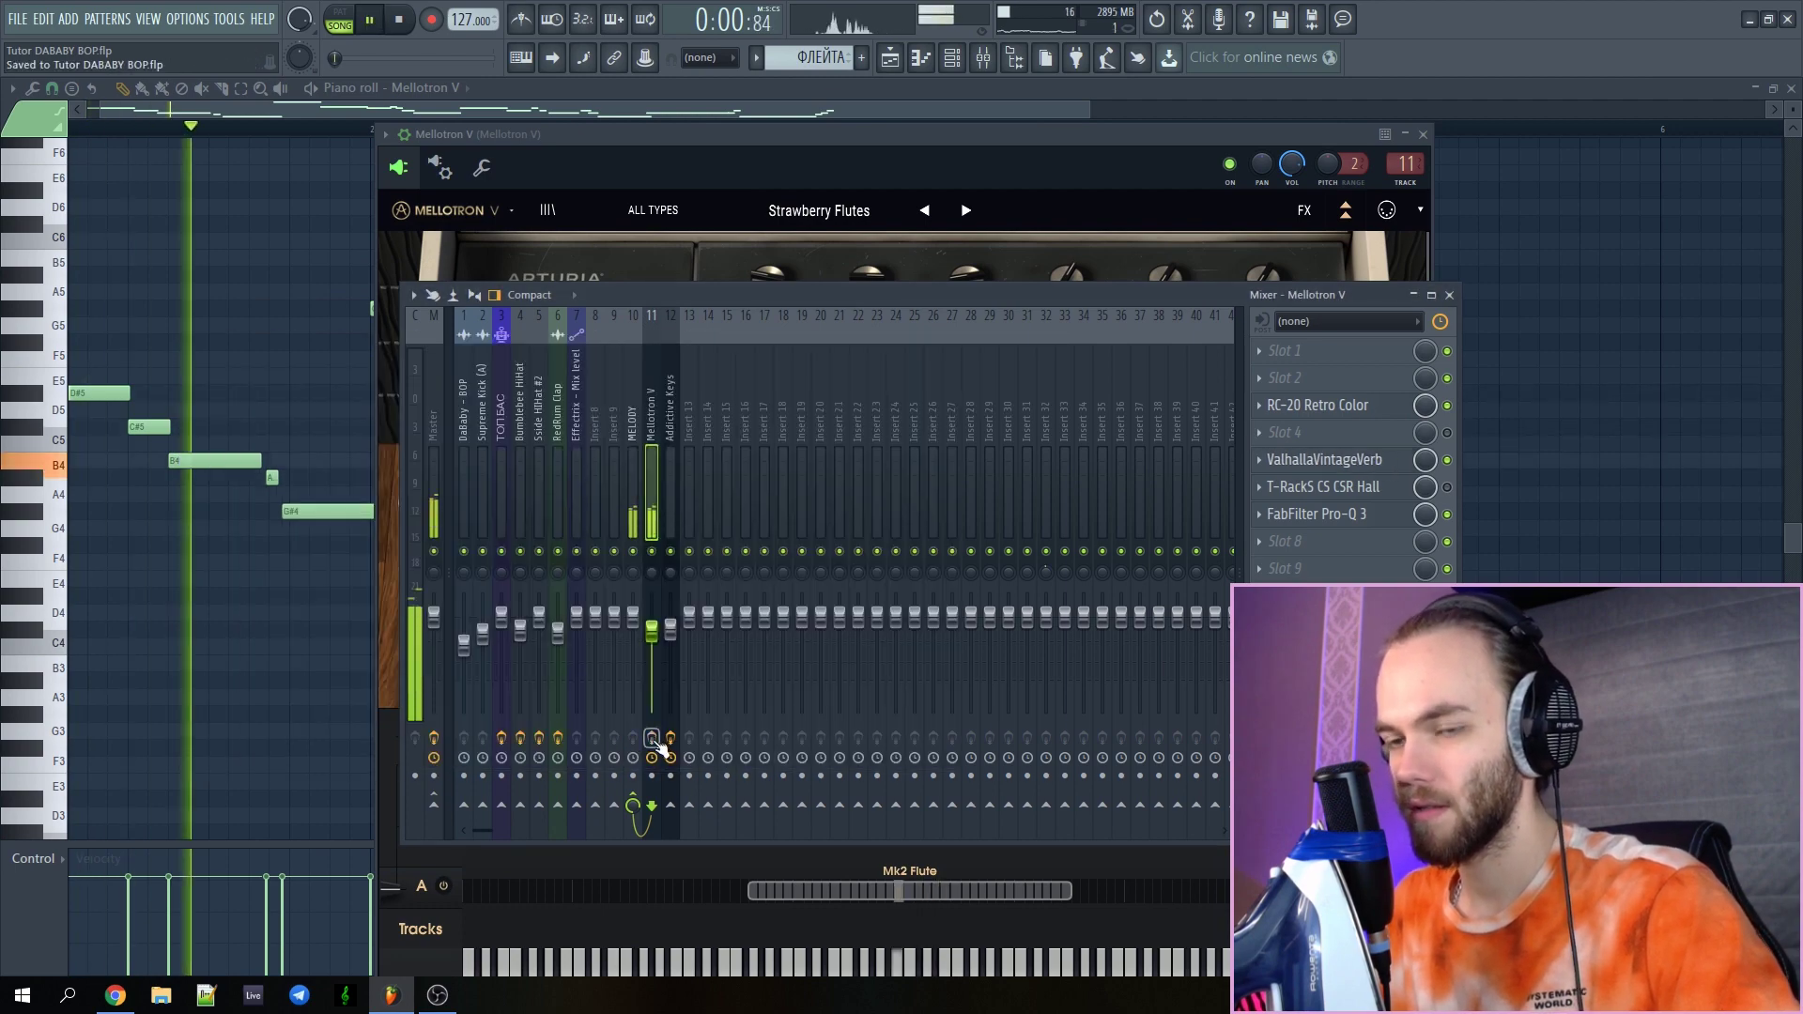
left_click(285, 349)
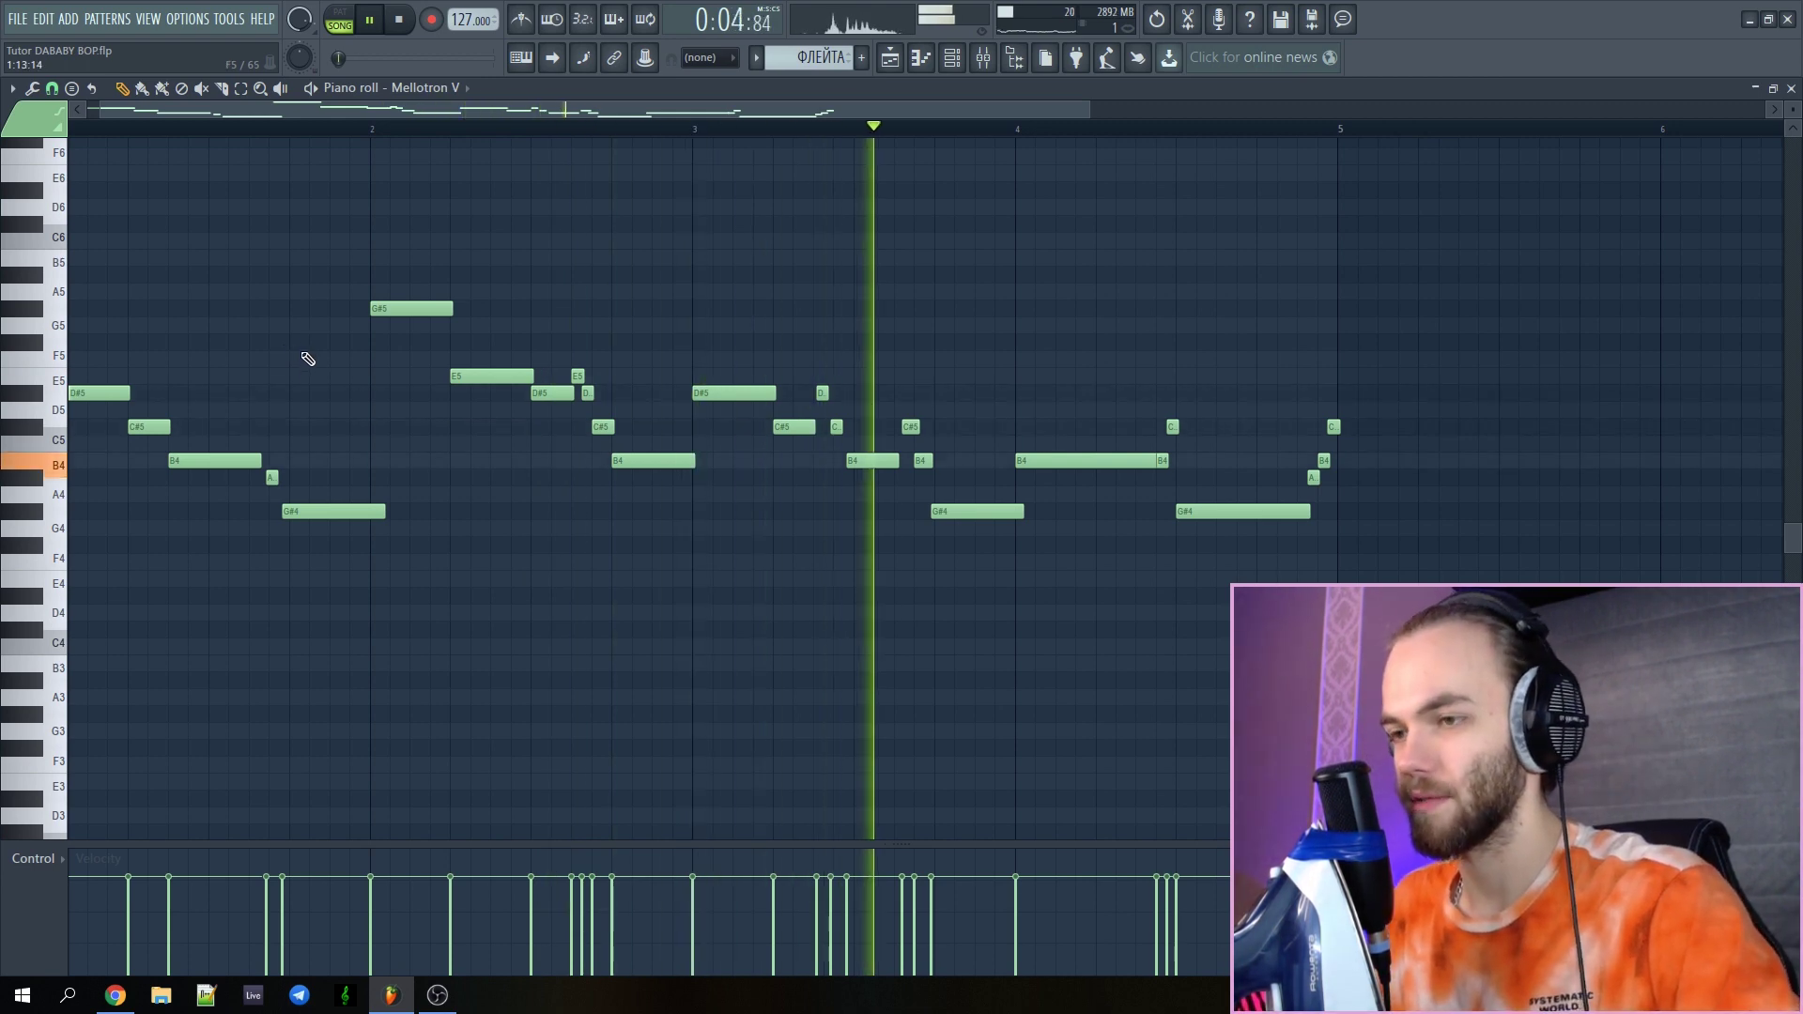
Try the flute melody without the short E5, D#5 and C#5 notes late in bar 2, and restore them
key("space")
scroll(715, 435, "up", 2)
scroll(715, 435, "up", 4)
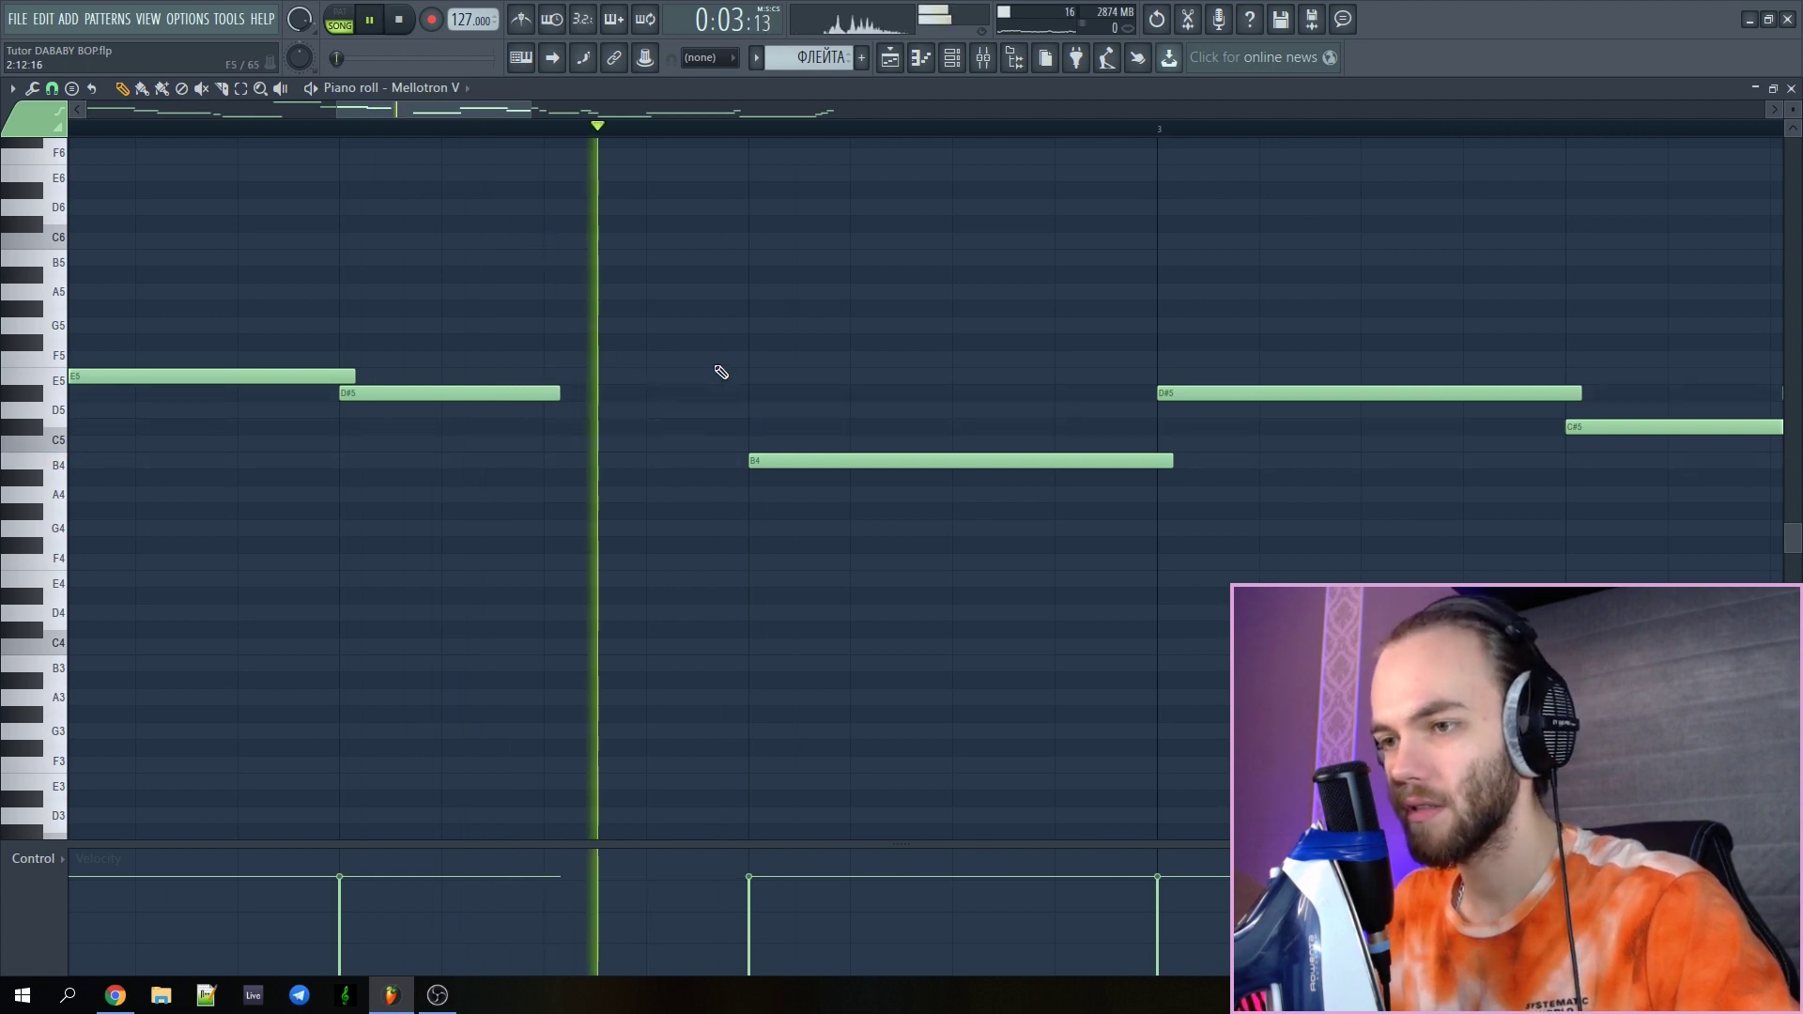
key("ctrl+z")
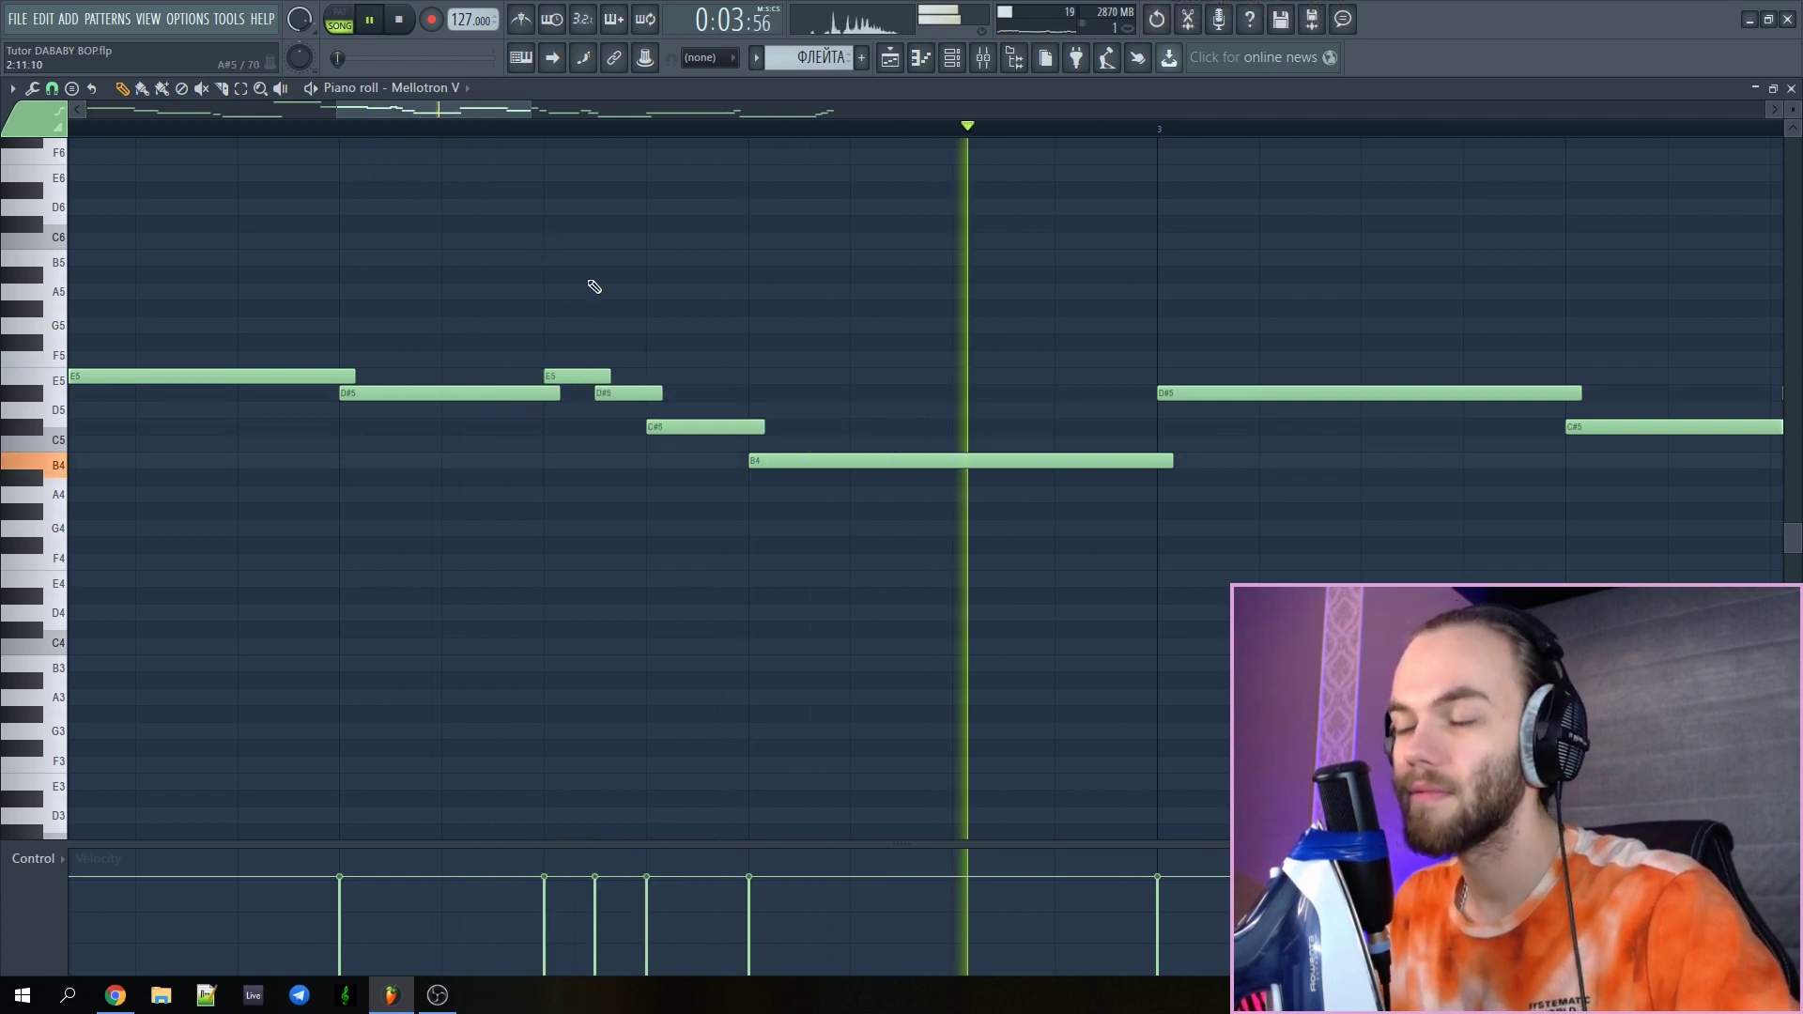
scroll(592, 284, "down", 4)
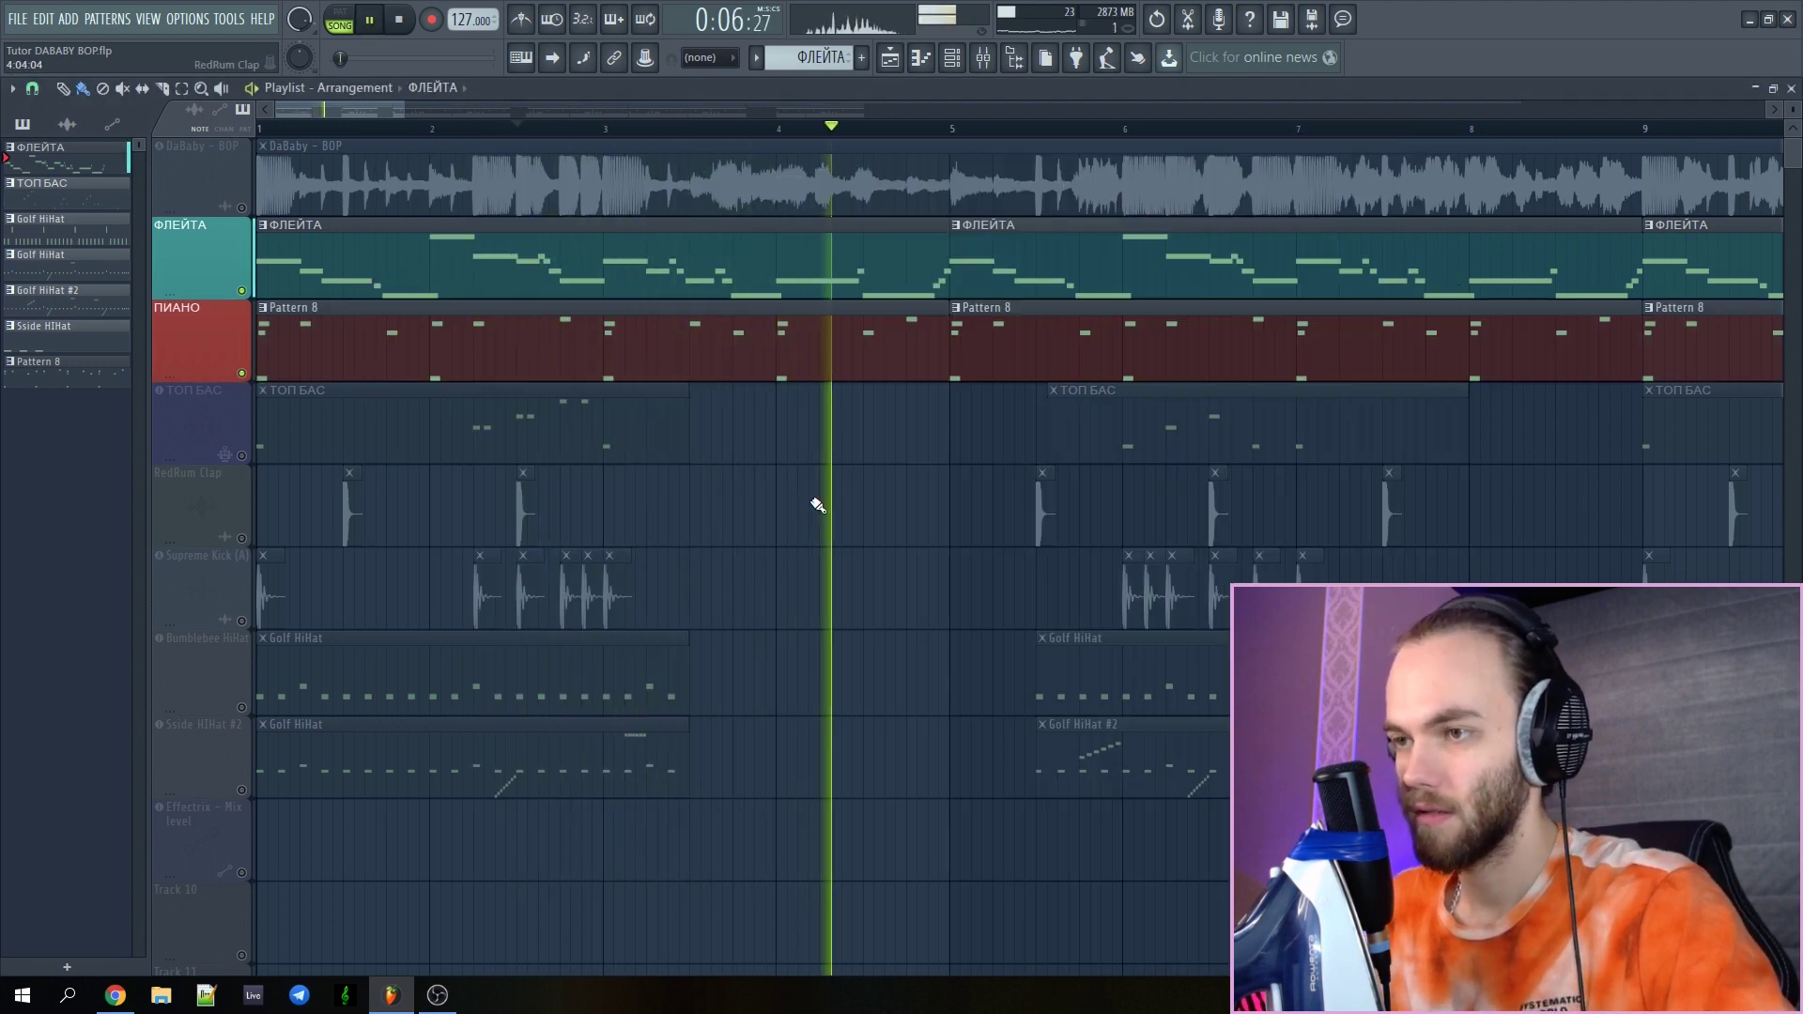
Solo the ТОП БАС track in the playlist
key("space")
right_click(241, 456)
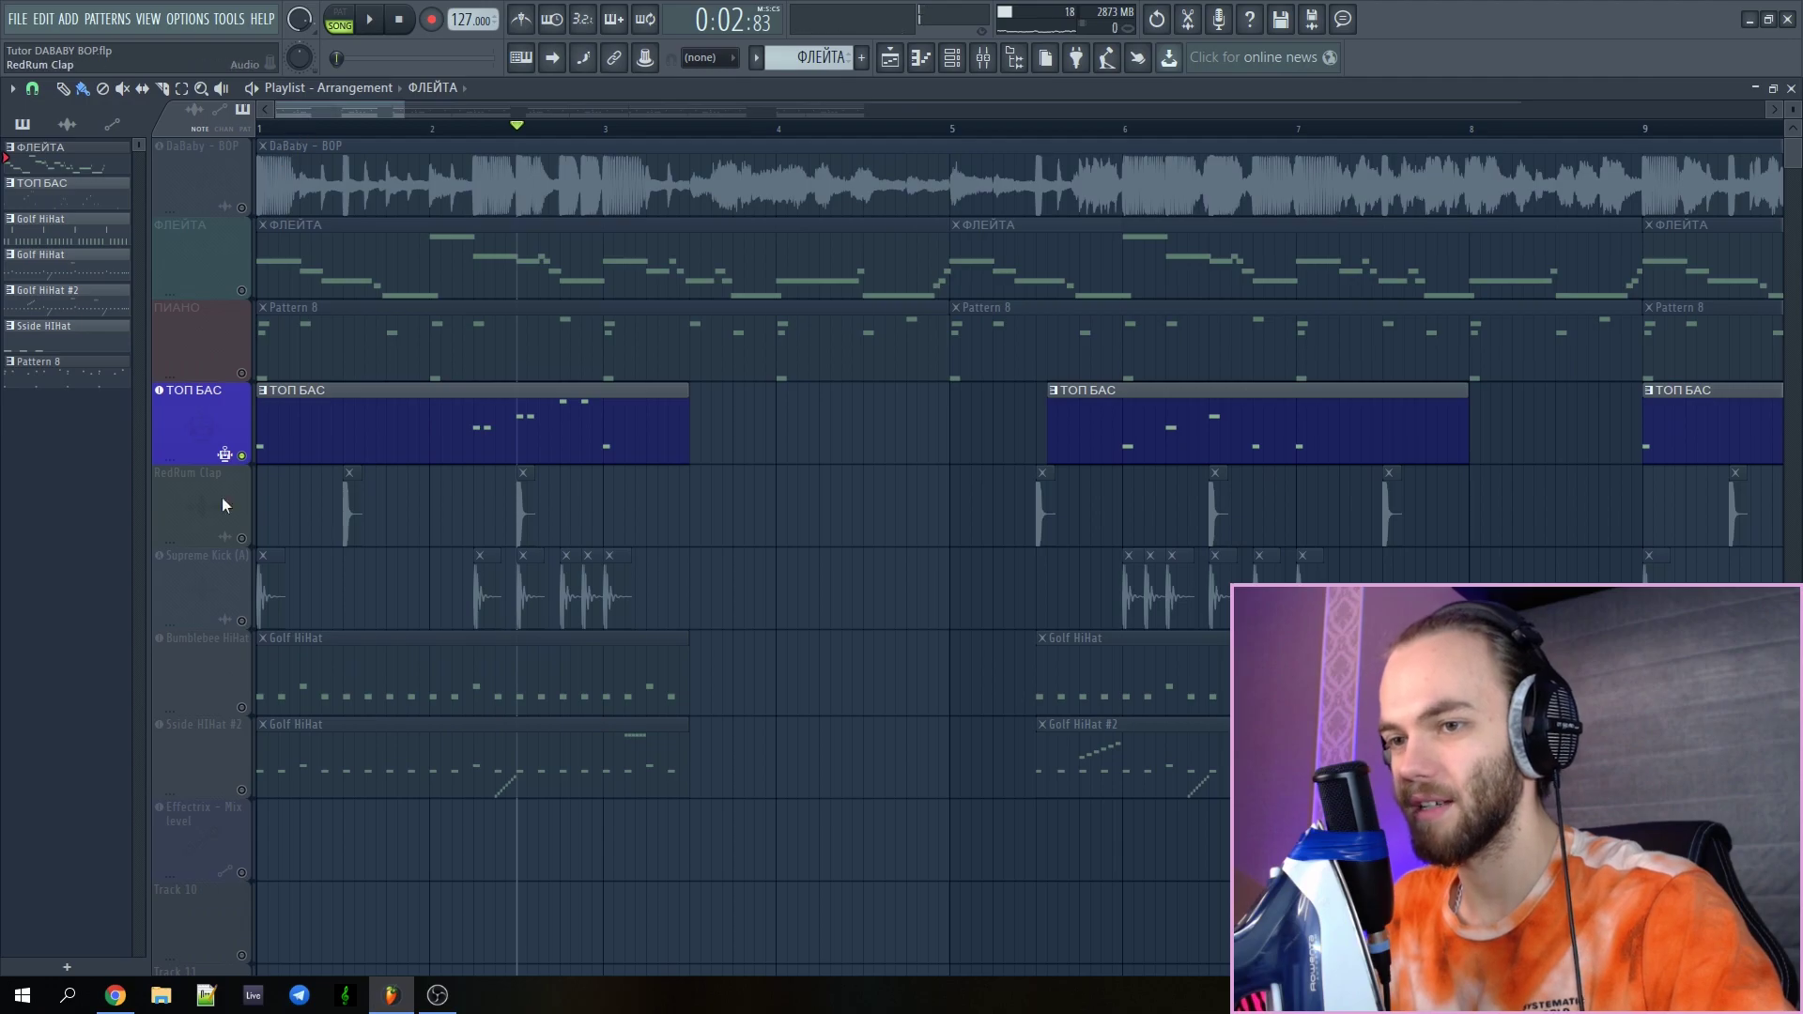
Solo the RedRum Clap track, play it, and view the clap's sample settings
right_click(242, 538)
scroll(272, 535, "up", 4)
key("space")
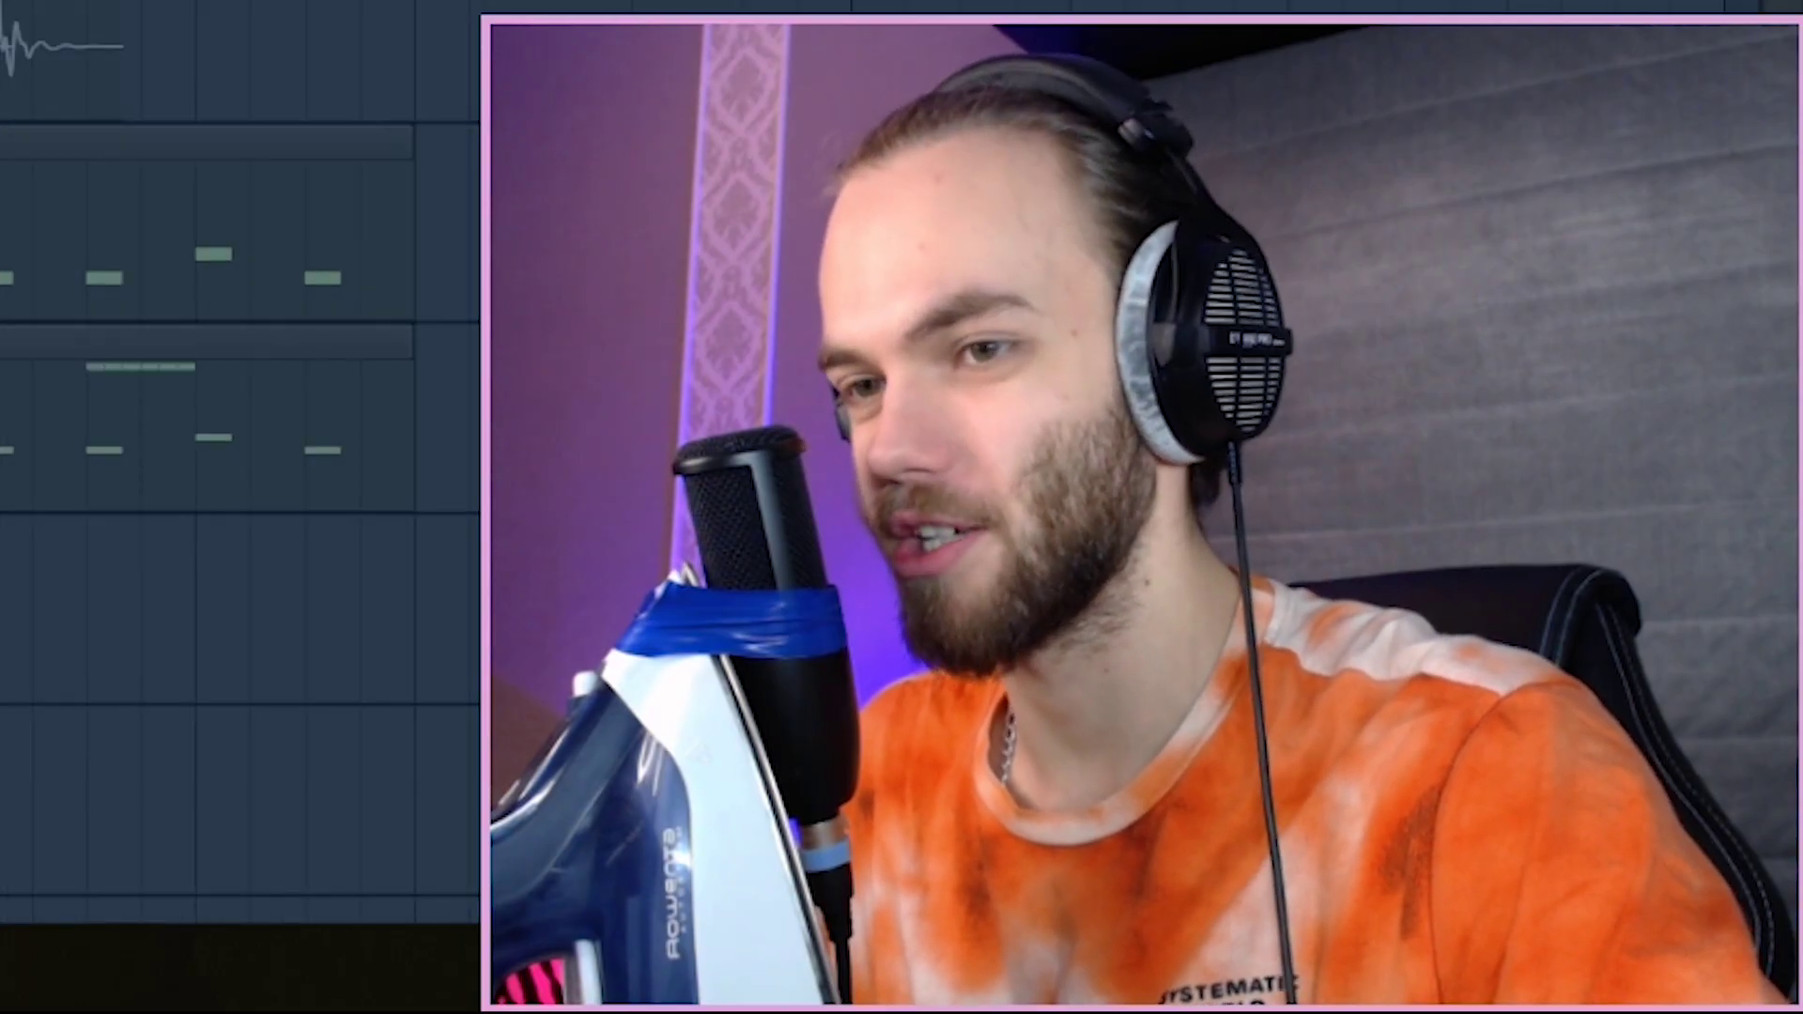
left_click(468, 531)
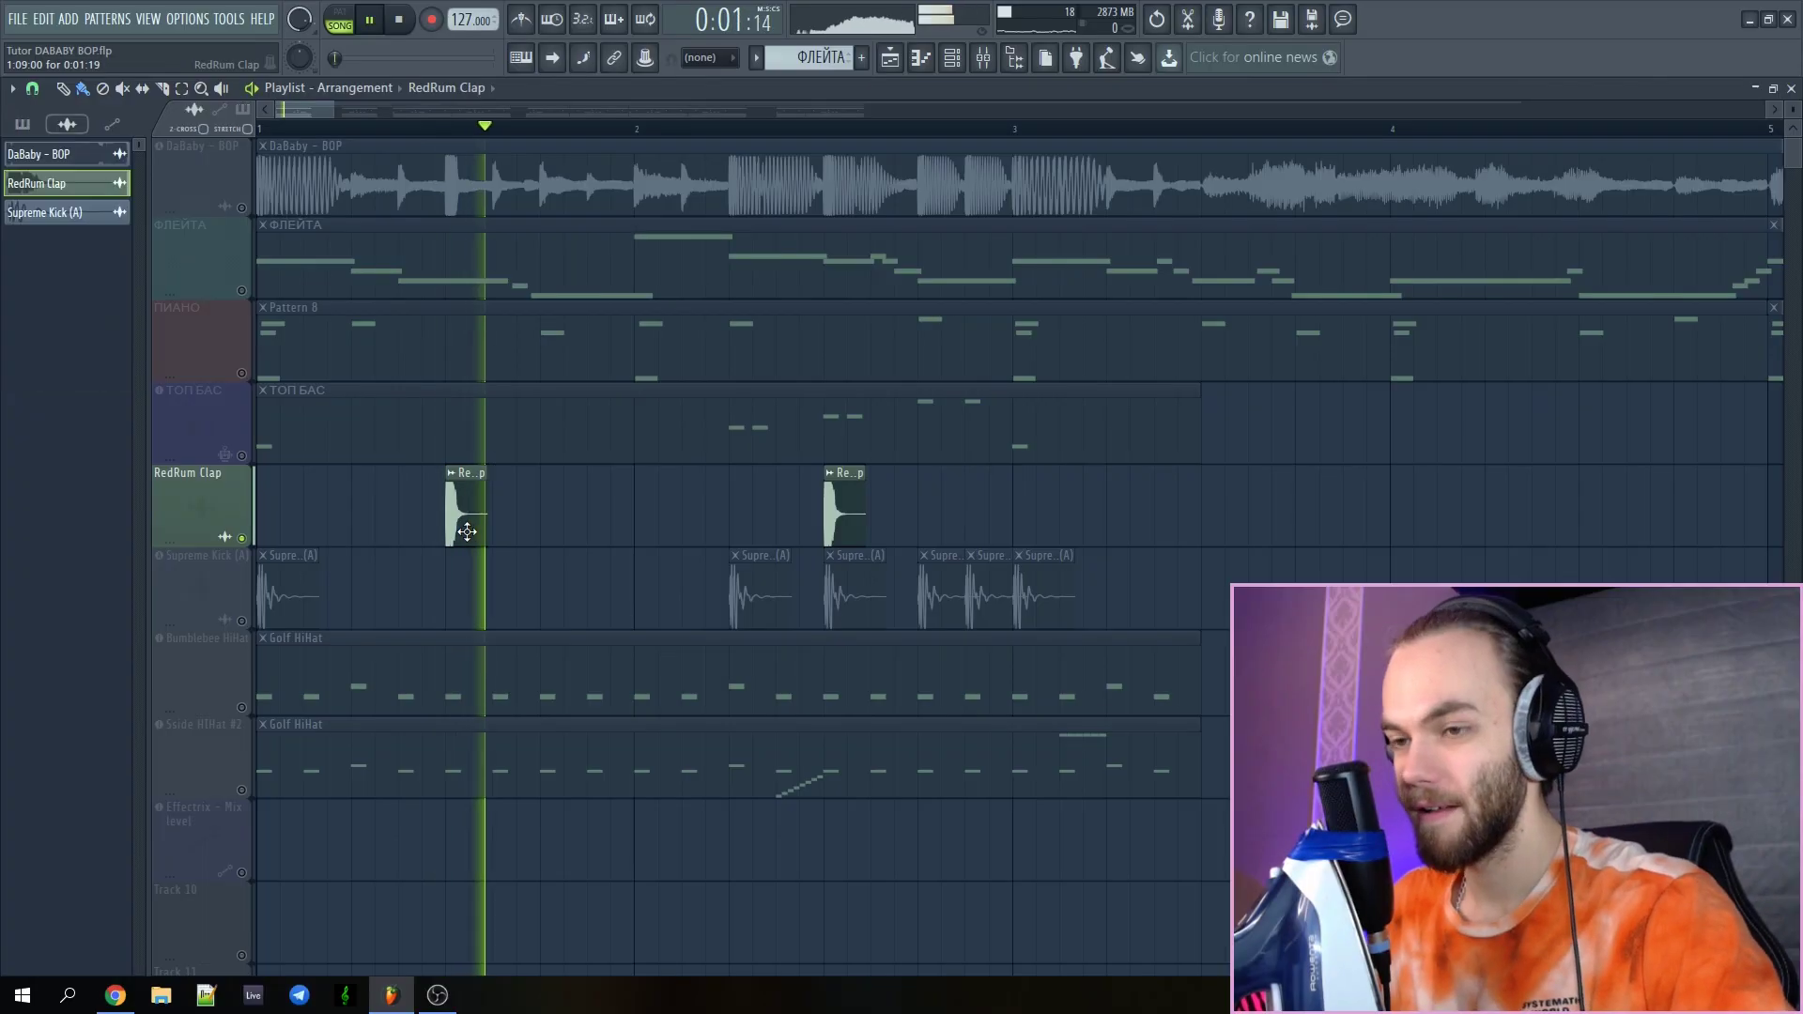
double_click(467, 531)
key("space")
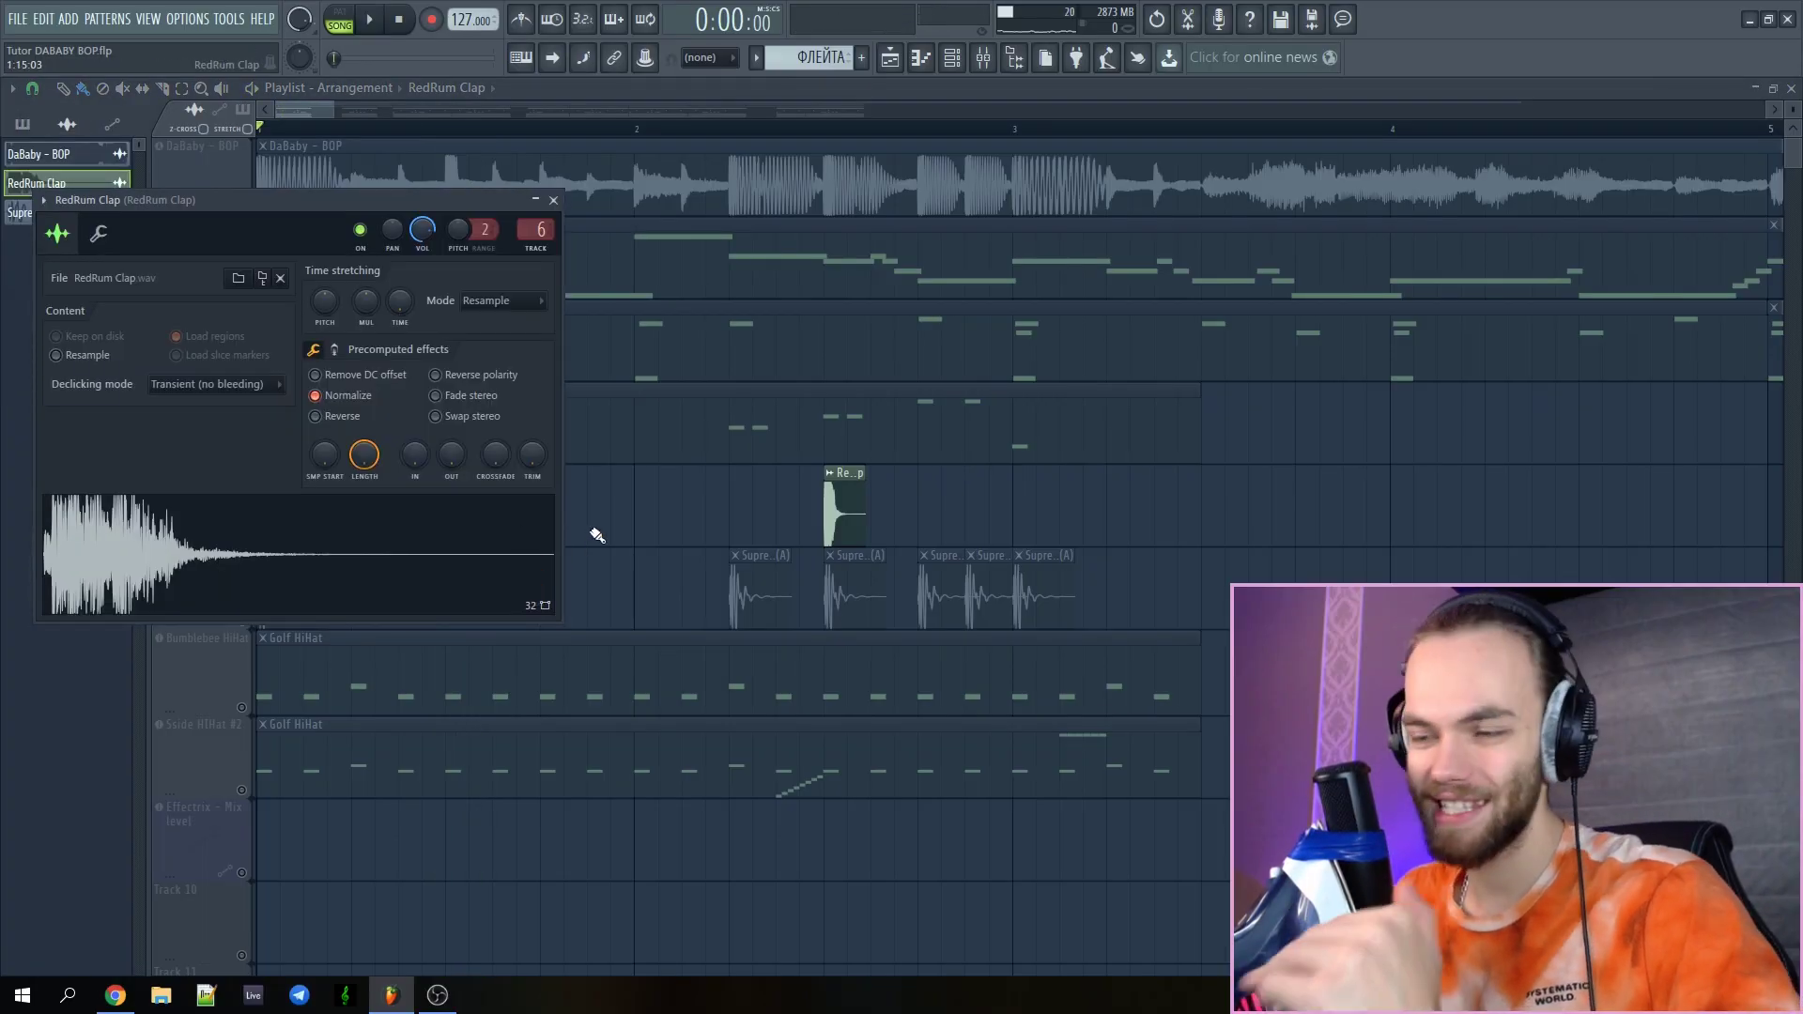
key("Escape")
Solo the Supreme Kick (A) track and view the kick's sample settings
right_click(243, 622)
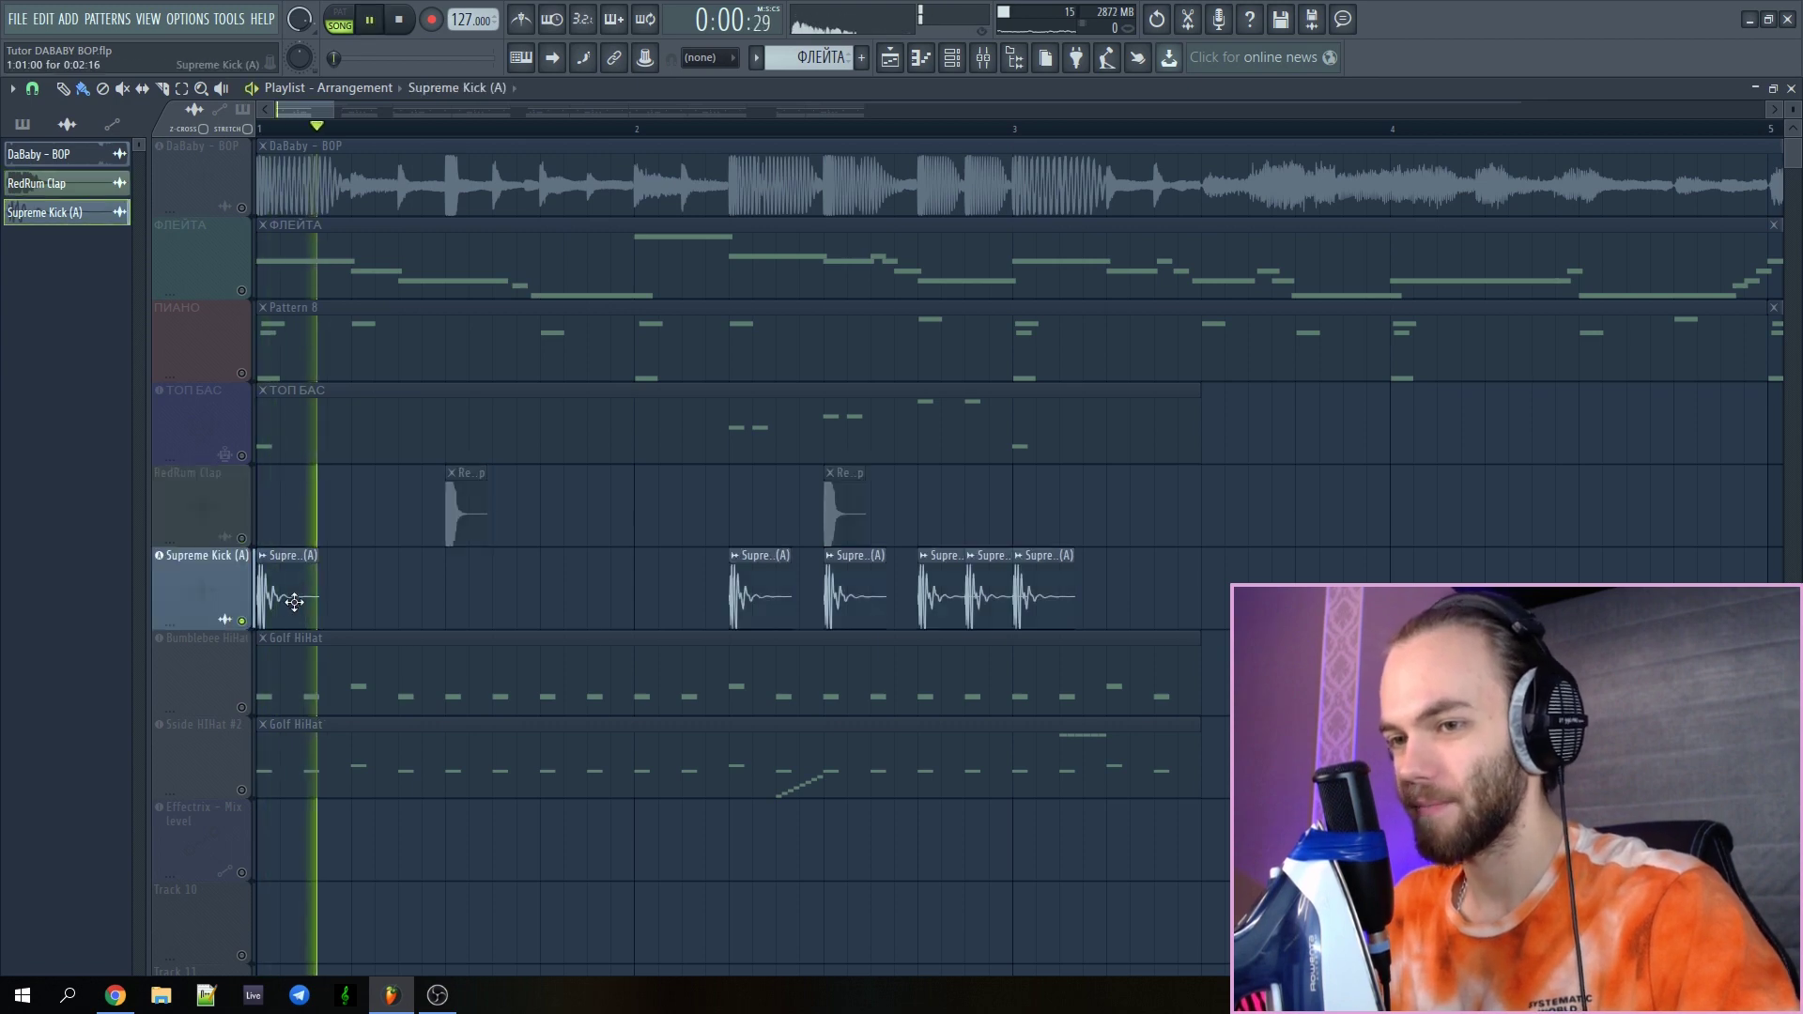
double_click(295, 602)
key("space")
key("Escape")
Solo the Bumblebee HiHat track, play it, and look into its Golf HiHat pattern before returning to the playlist
right_click(242, 708)
key("space")
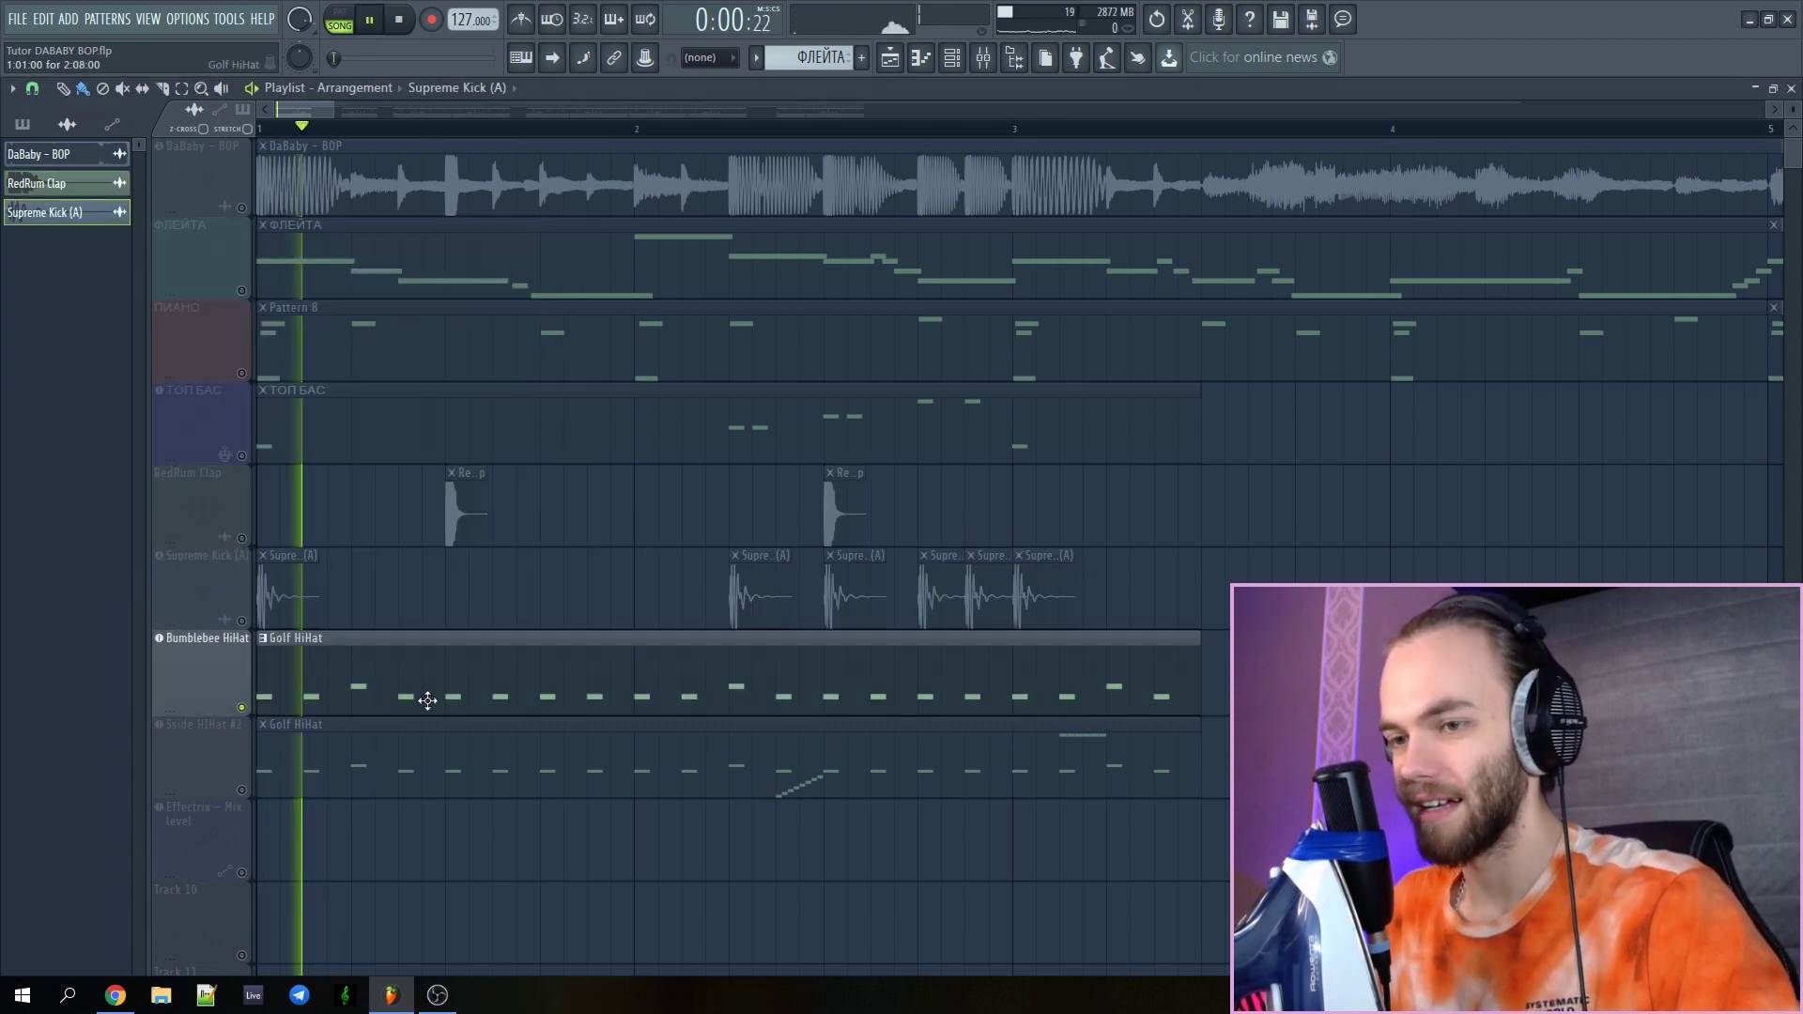
double_click(427, 702)
key("Escape")
key("Escape")
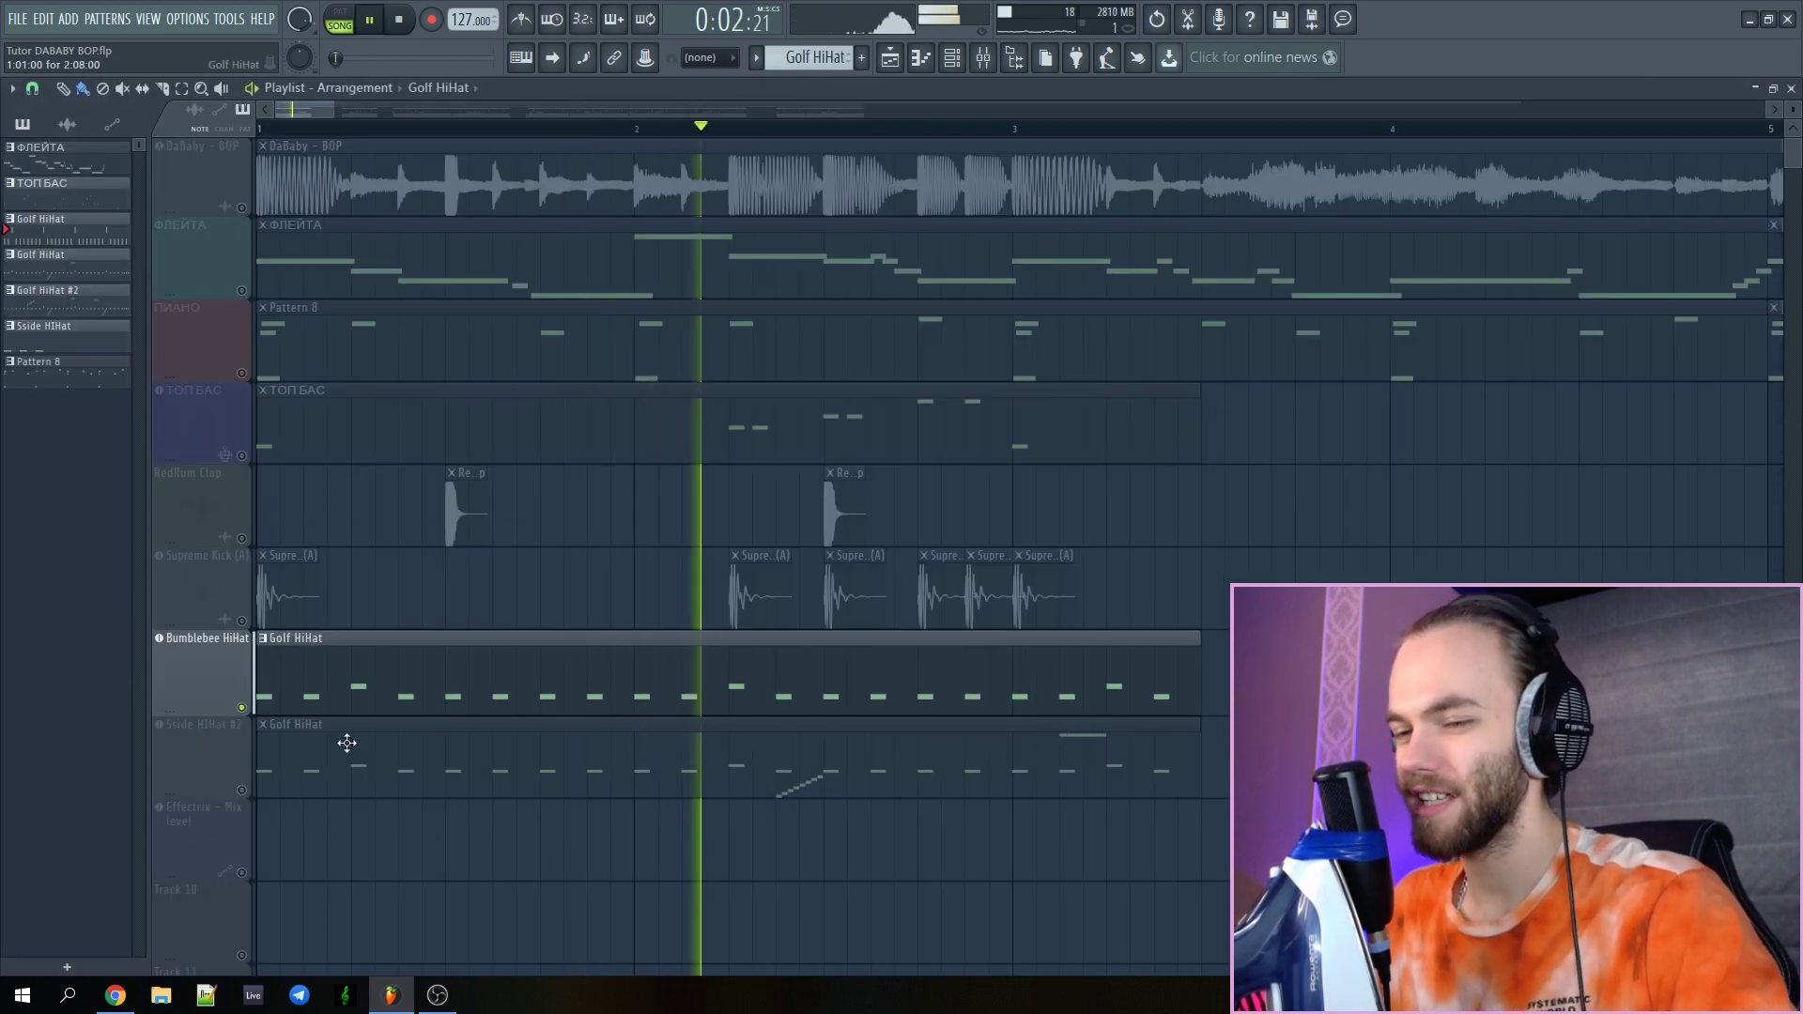
Solo the Sside HiHat #2 track and play it back
right_click(246, 787)
right_click(241, 791)
key("space")
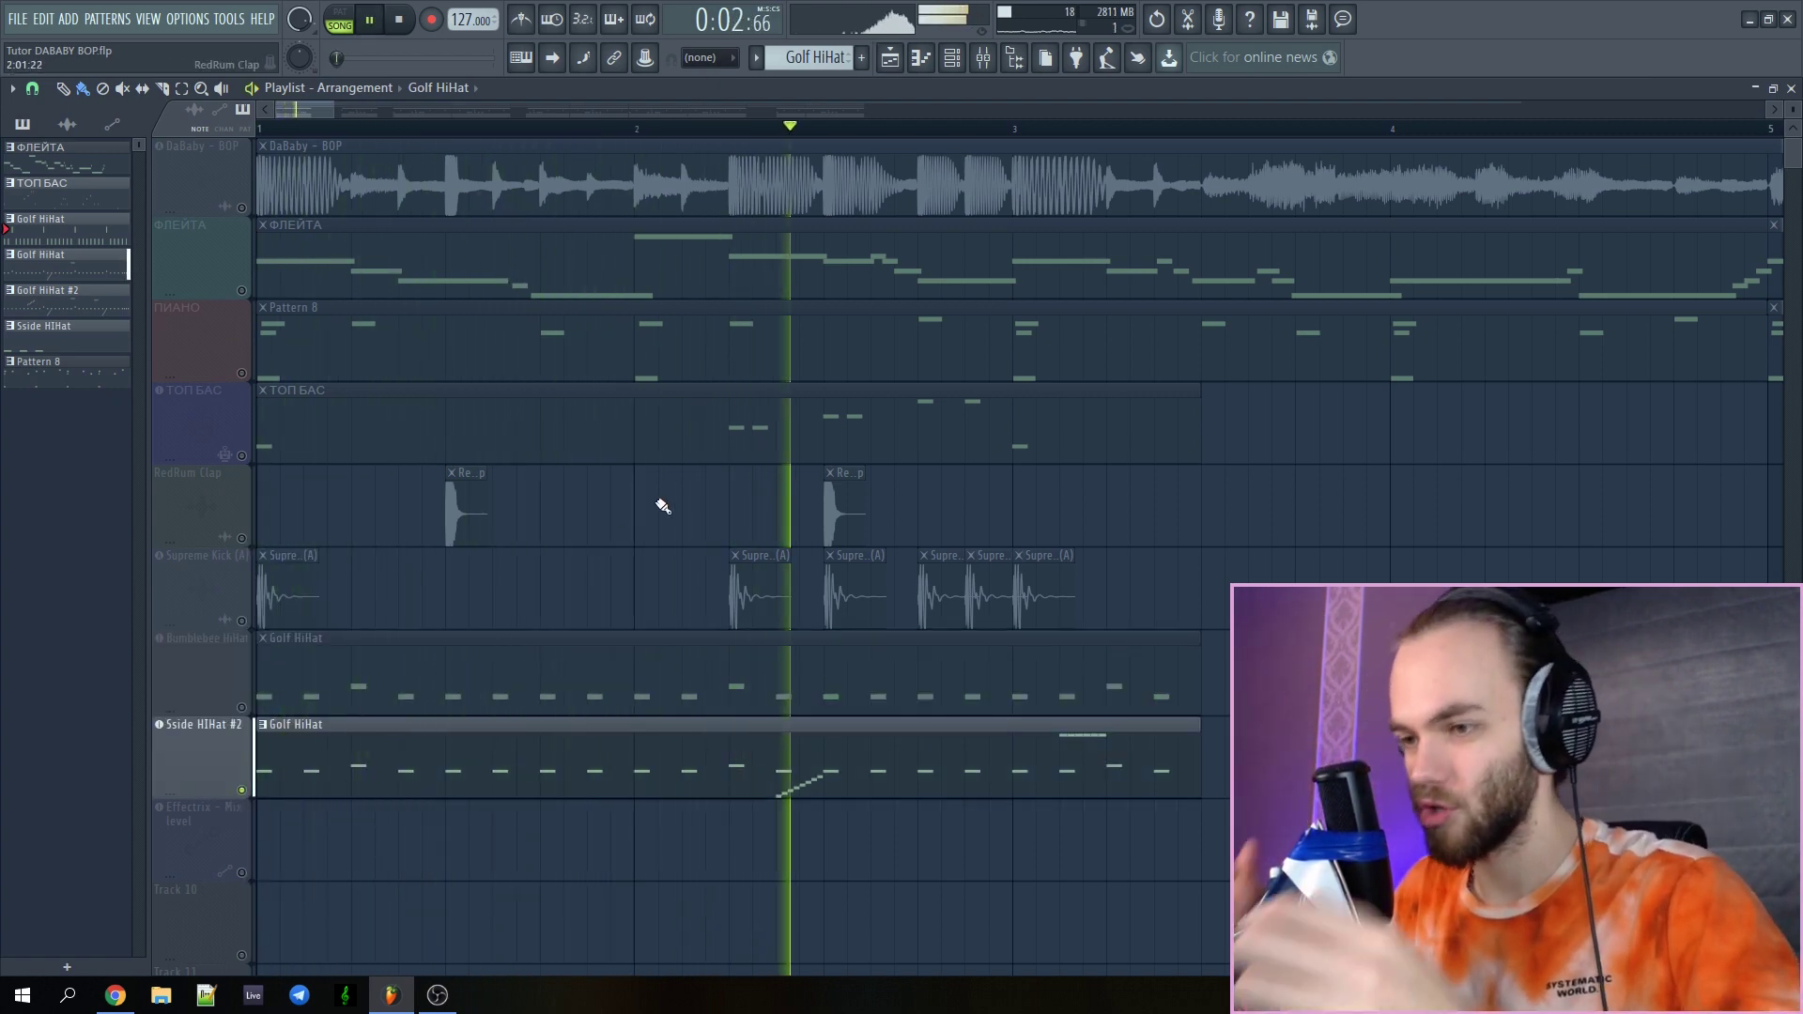
key("space")
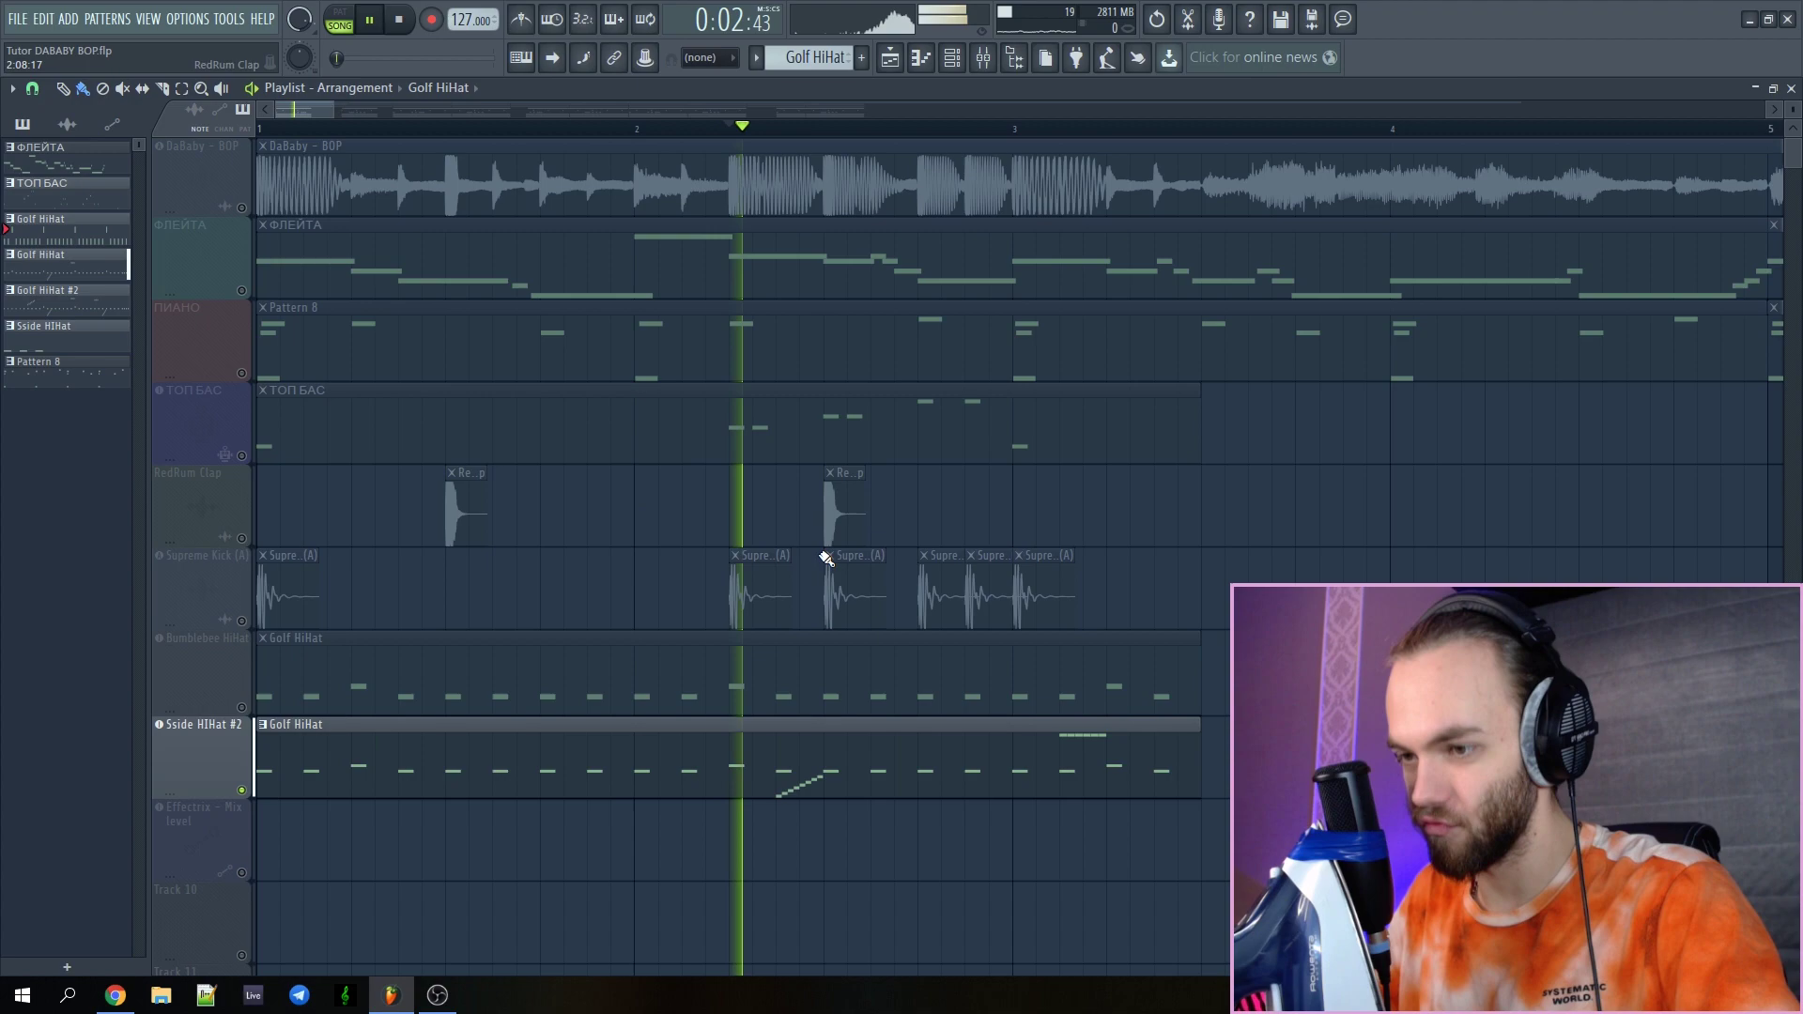
Open the Sside HiHat #2 track's Golf HiHat pattern in the piano roll and choose a snap option
double_click(830, 721)
key("space")
scroll(250, 648, "up", 6)
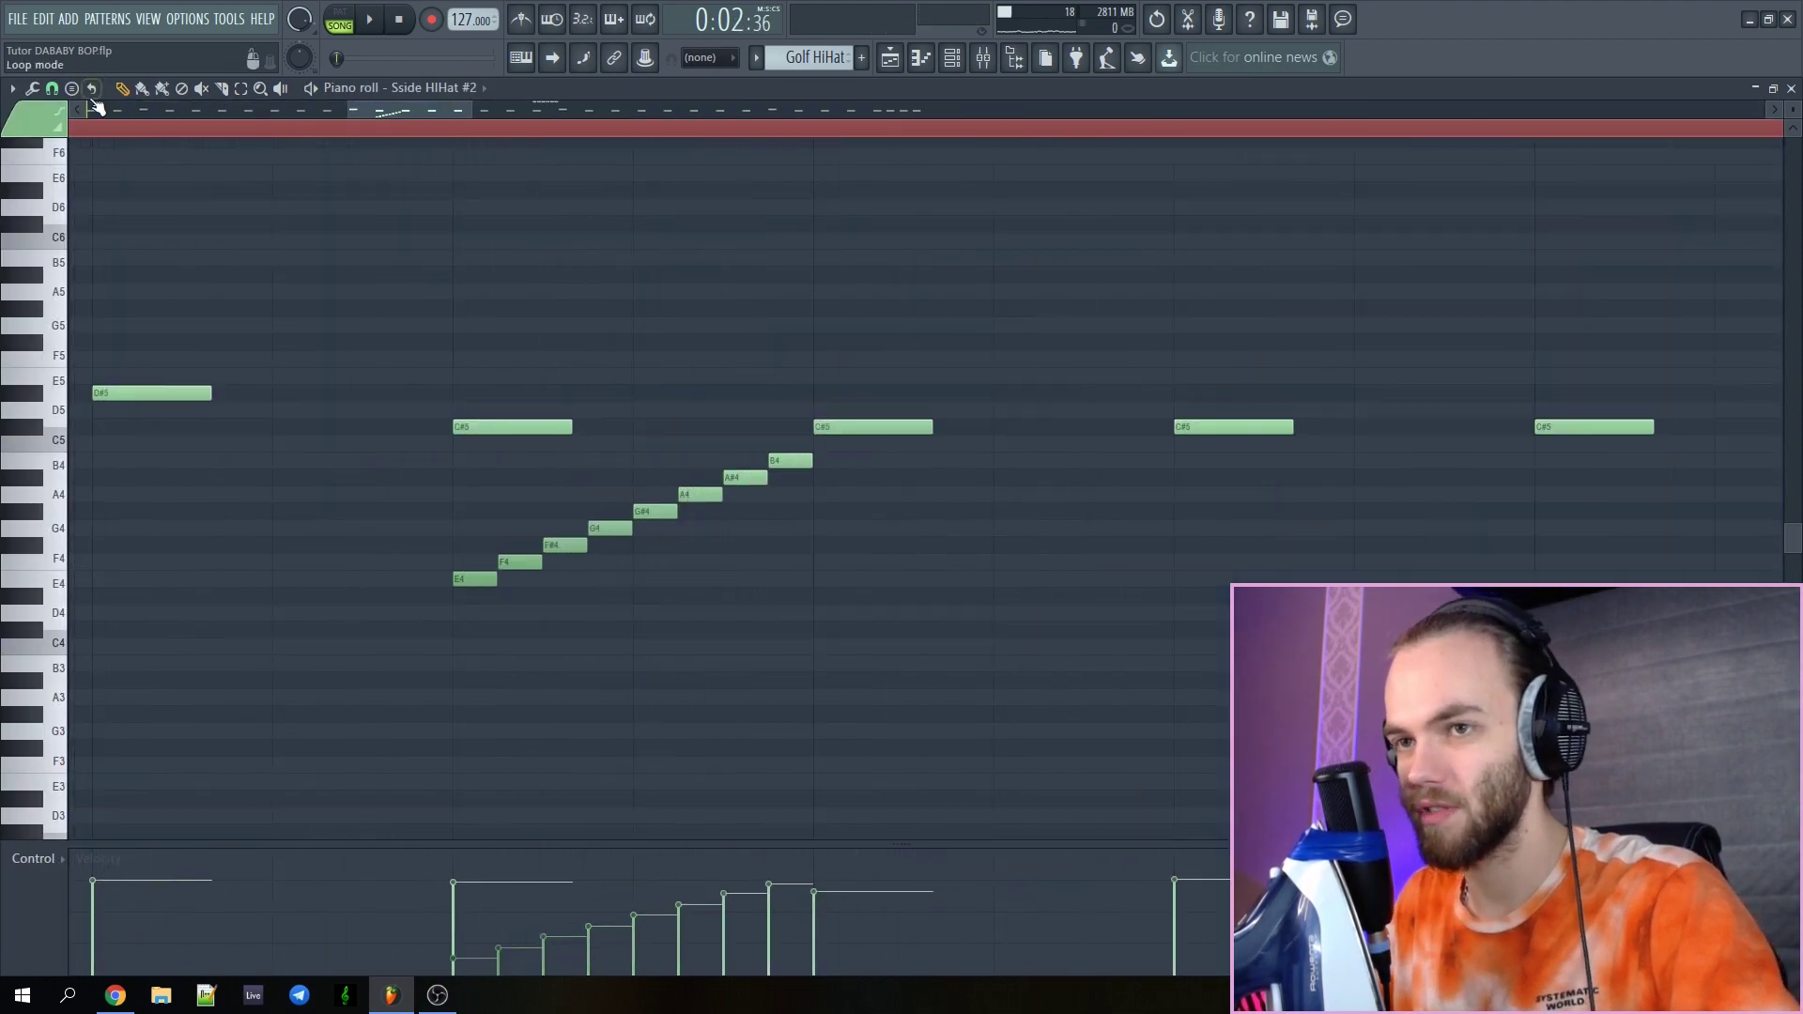
left_click(52, 87)
left_click(83, 235)
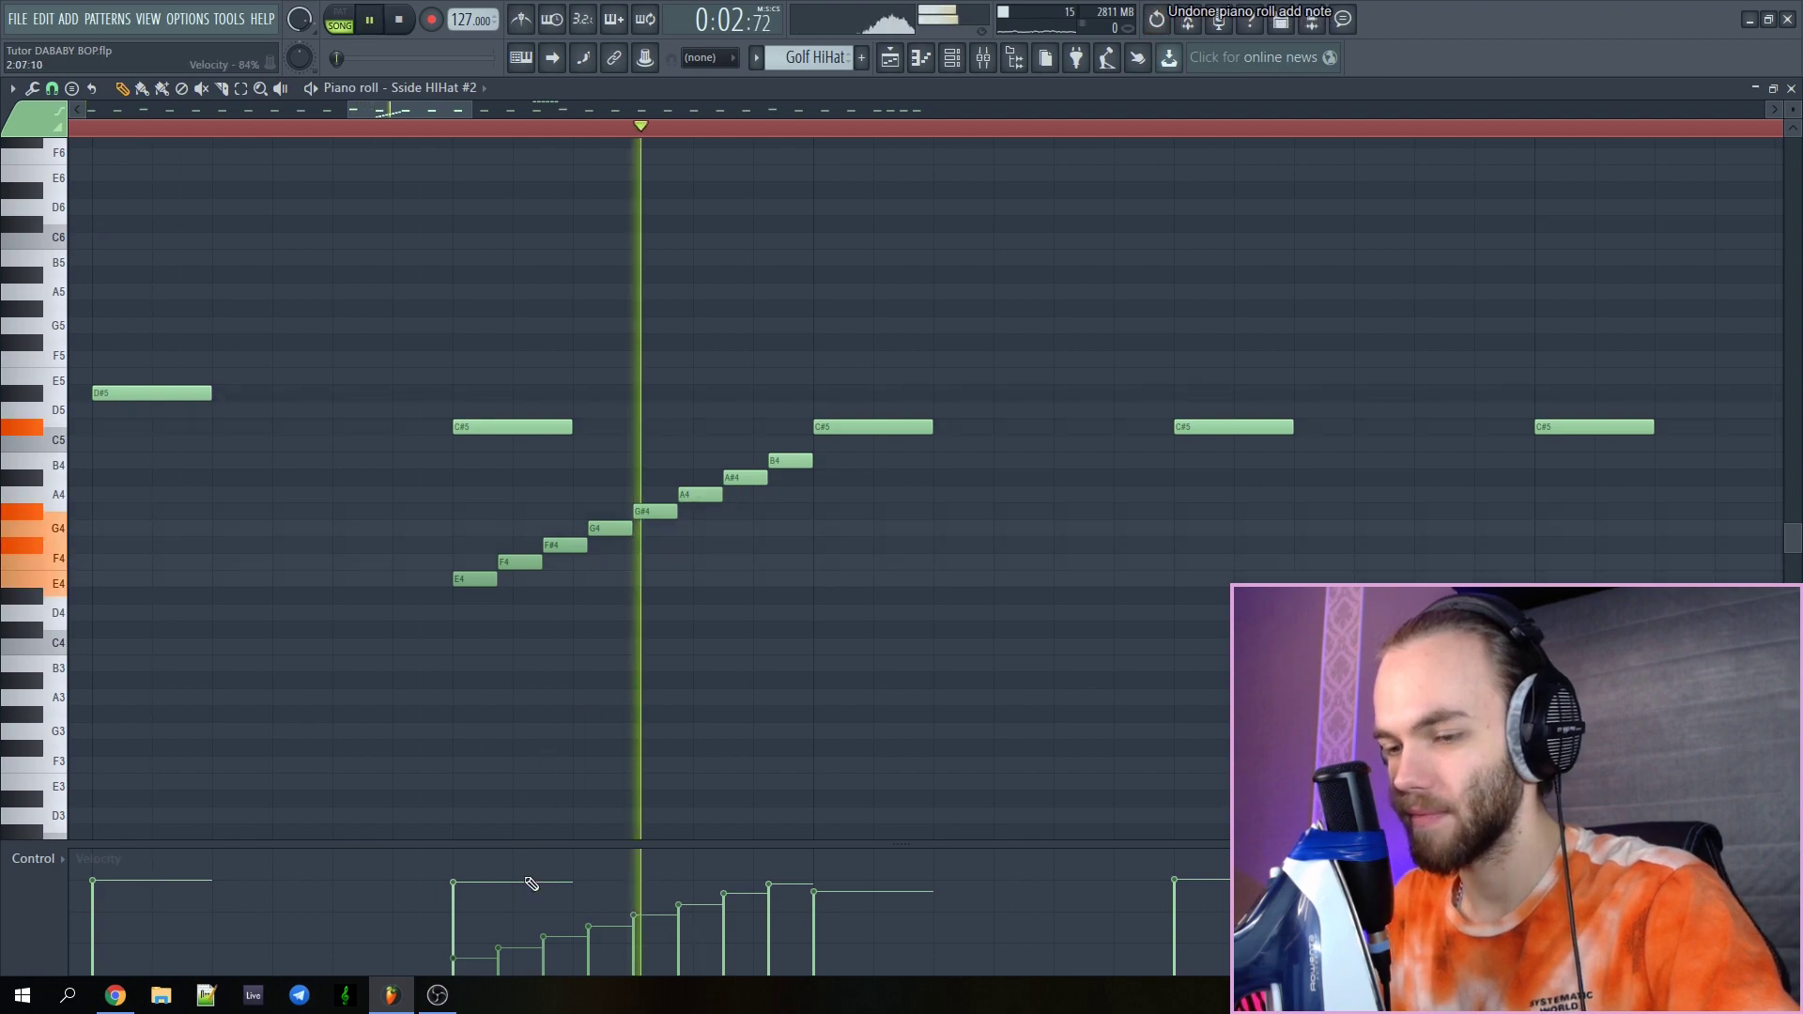
Try nearly even, high velocities on the rising E4 to B4 hi-hat roll and play it
left_click_drag(406, 707, 817, 451)
left_click_drag(569, 856, 809, 852)
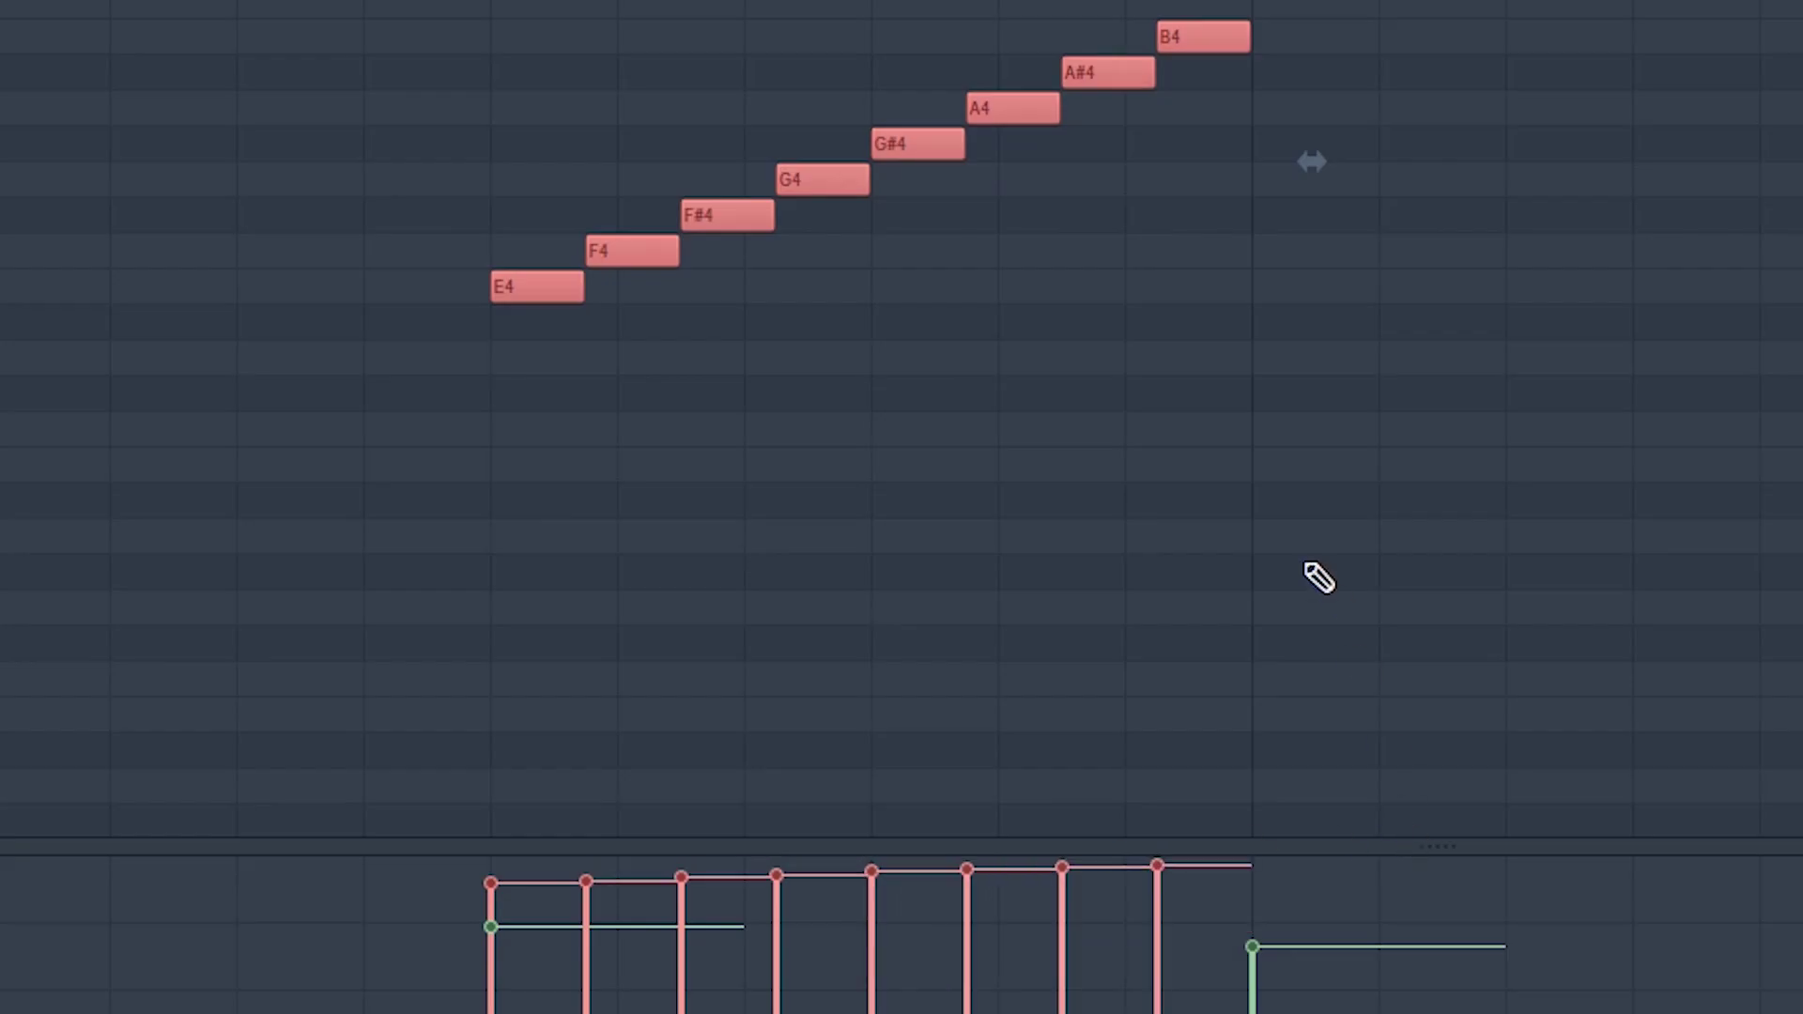
key("space")
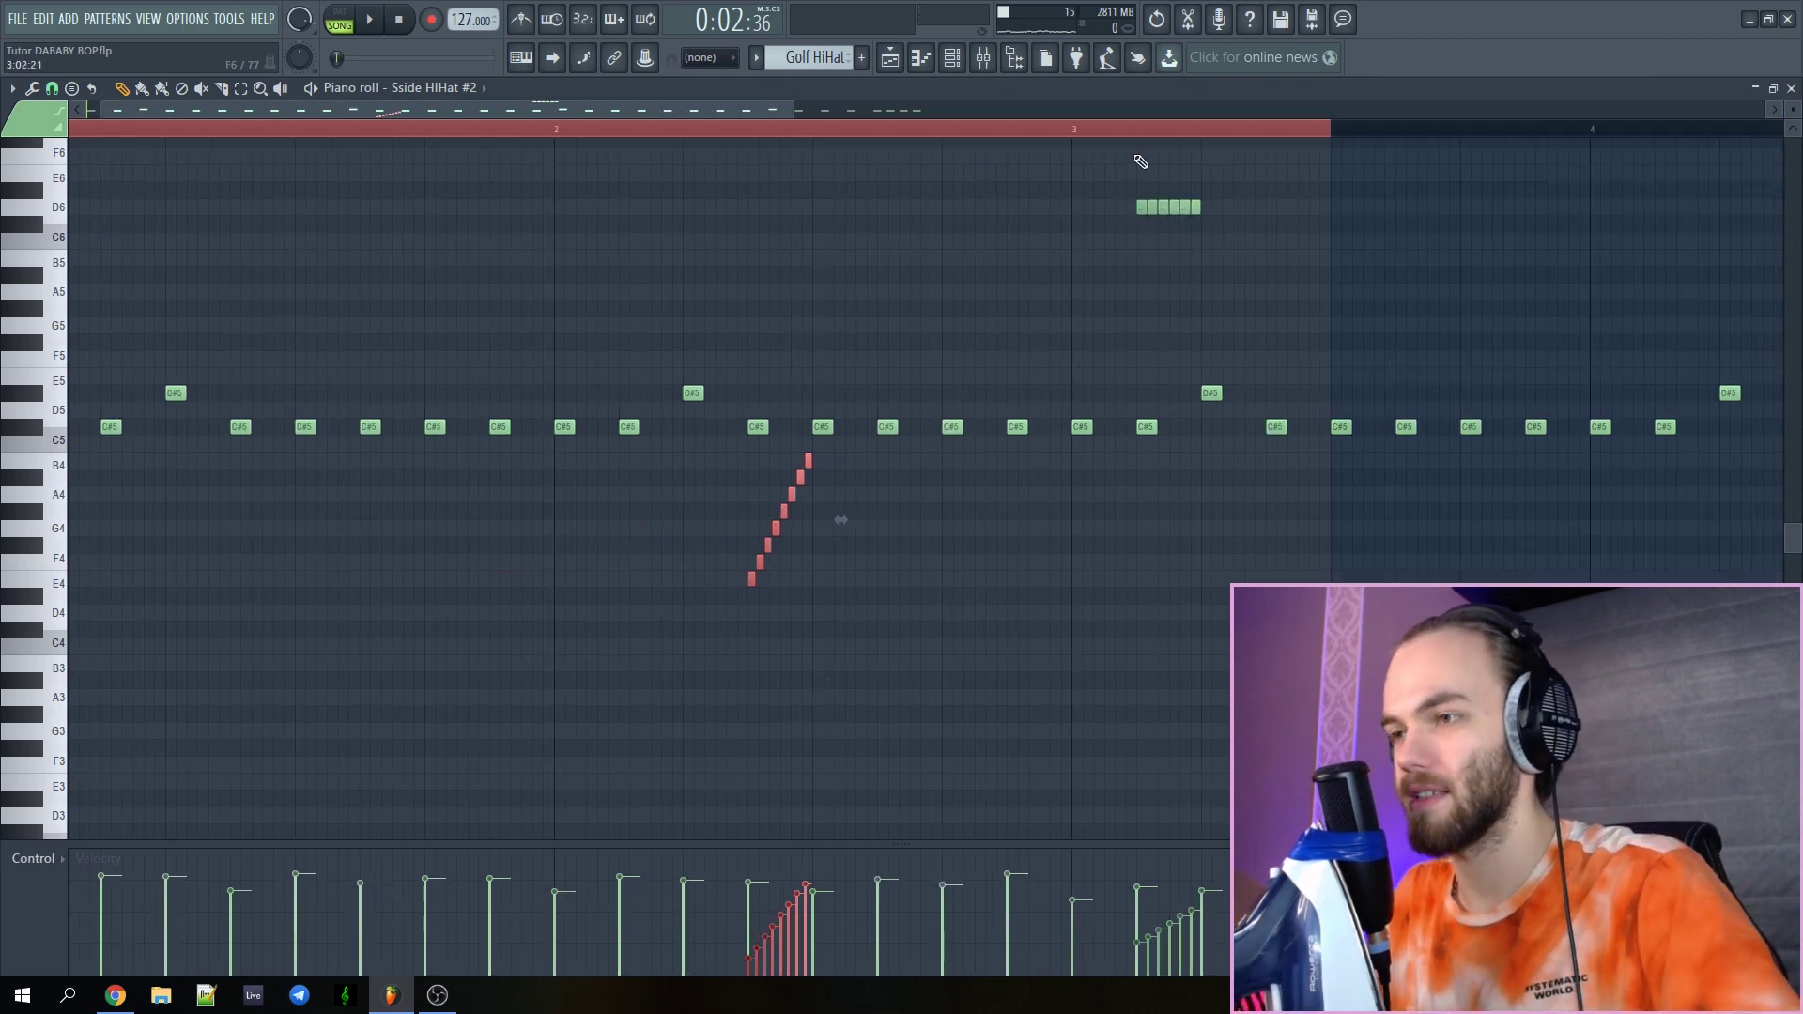
Raise the velocities of the D6 hi-hat roll notes in bar 3 and play the pattern
scroll(1226, 379, "up", 5)
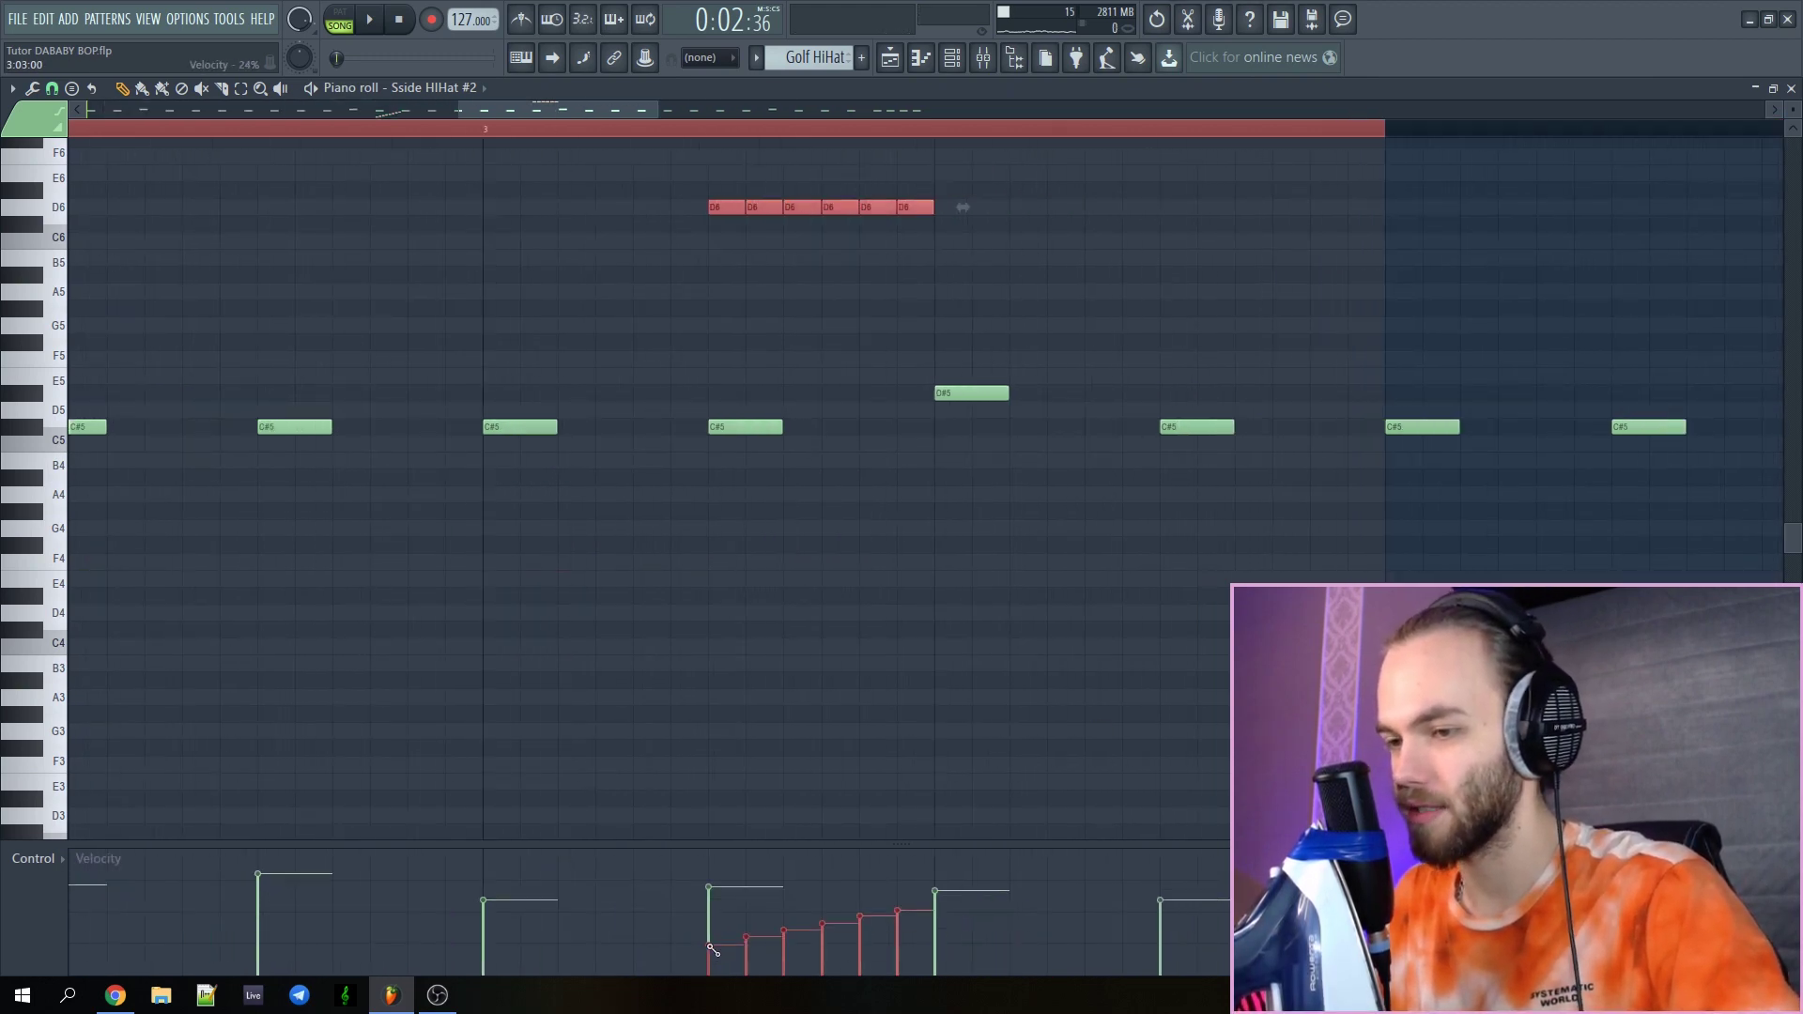
mouse_move(713, 950)
left_mouse_down()
mouse_move(934, 828)
mouse_move(1005, 849)
mouse_move(974, 789)
left_mouse_up()
key("space")
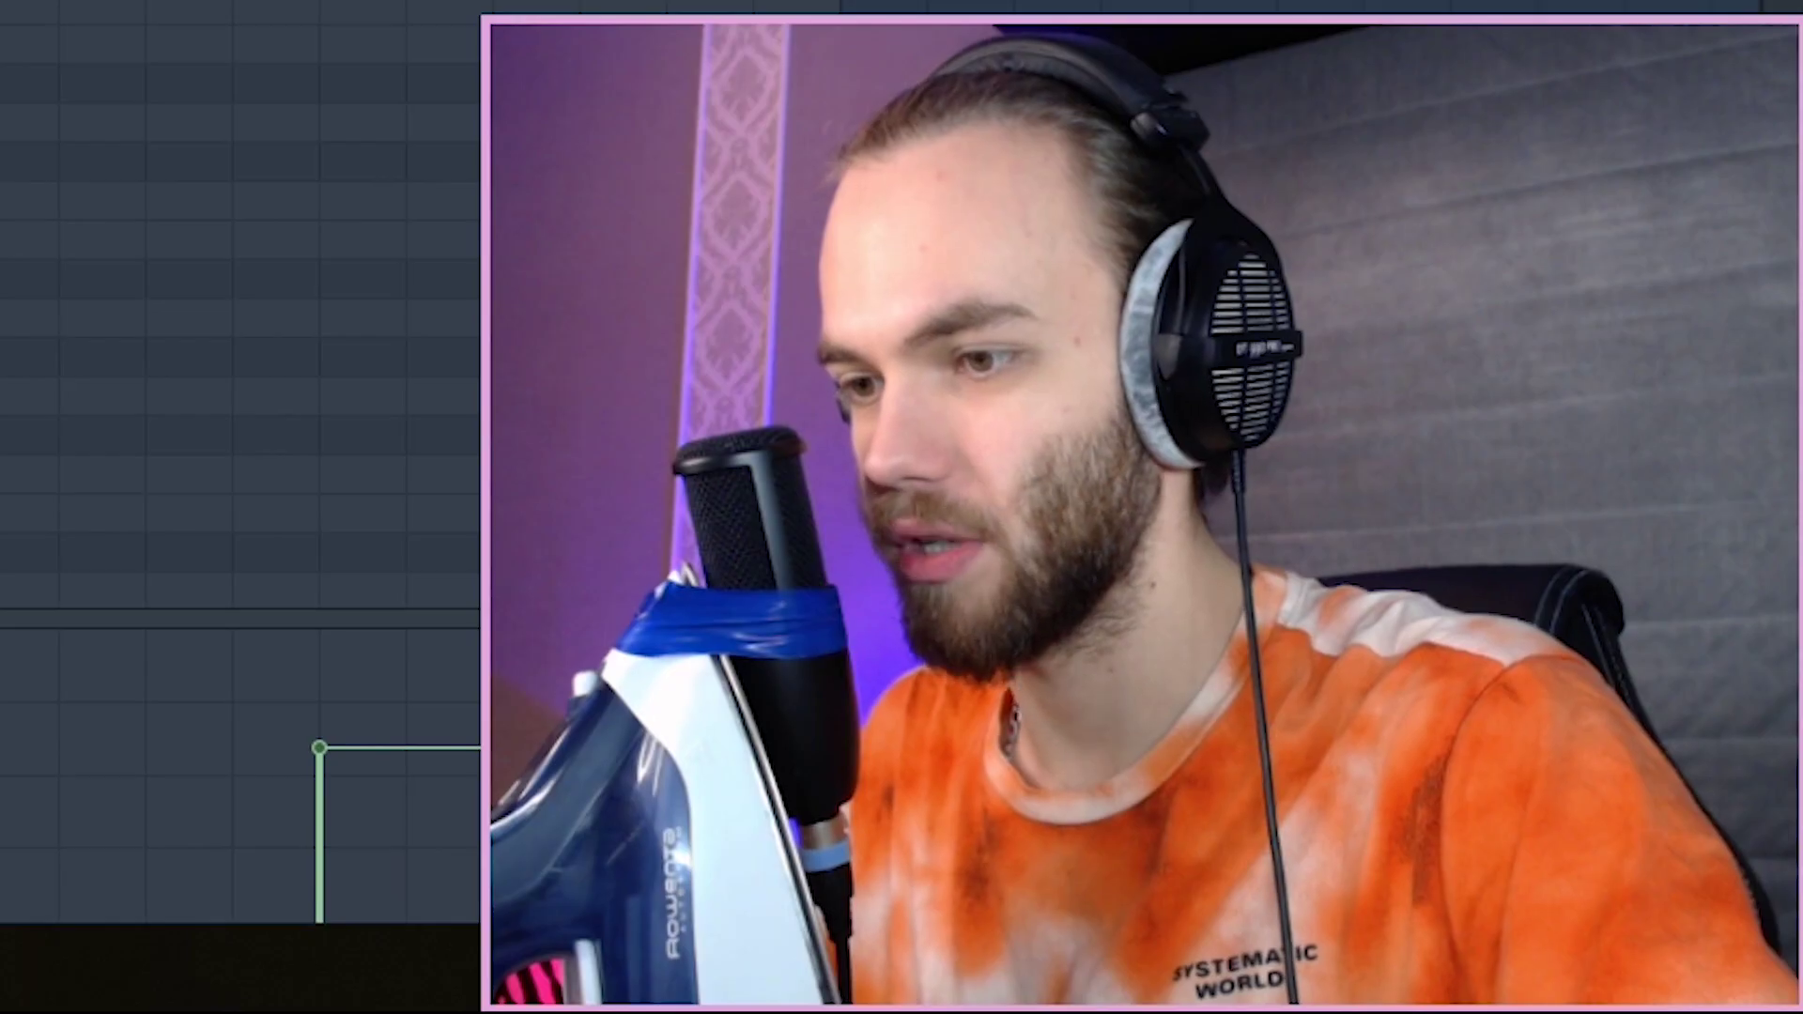
Bring back all tracks from solo, mute the DaBaby - BOP reference track and play the arrangement
key("Escape")
key("space")
scroll(831, 717, "down", 4)
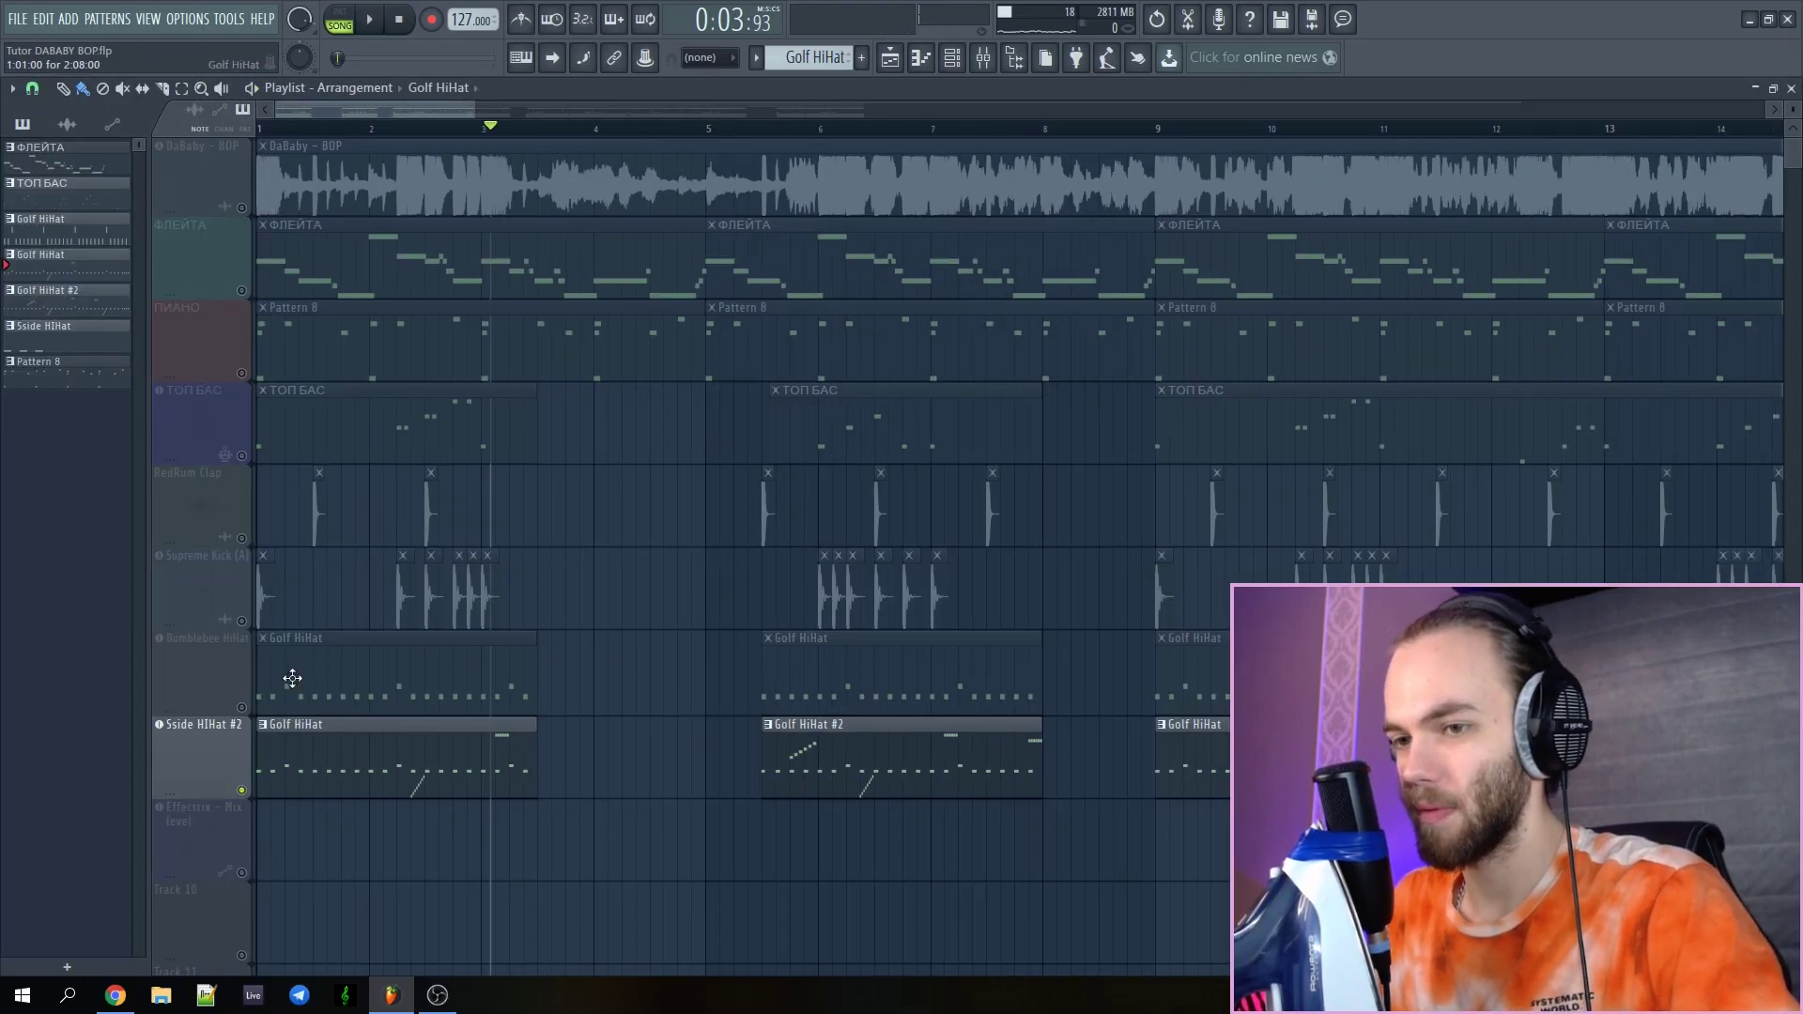
right_click(241, 707)
right_click(241, 707)
left_click(241, 208)
key("space")
scroll(1011, 563, "up", 2)
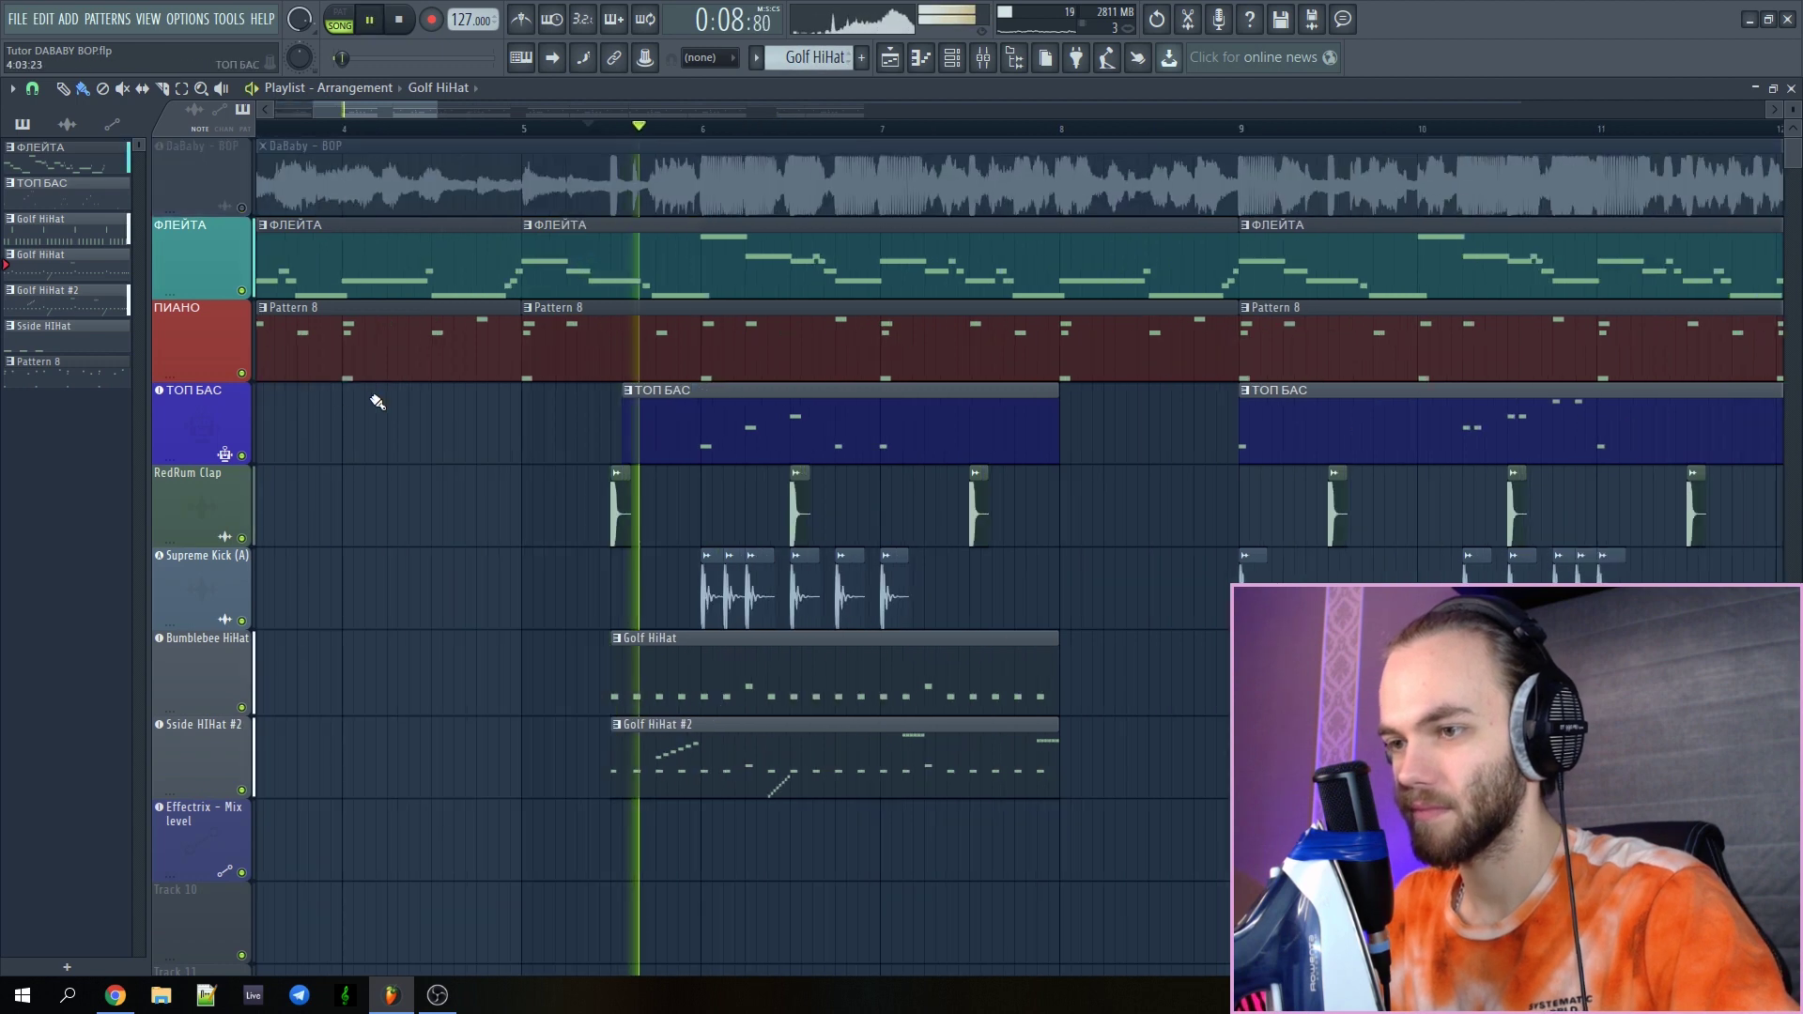
Mute the ТОП БАС track during playback and listen to the beat without its bass
left_click(242, 456)
scroll(1014, 586, "down", 2)
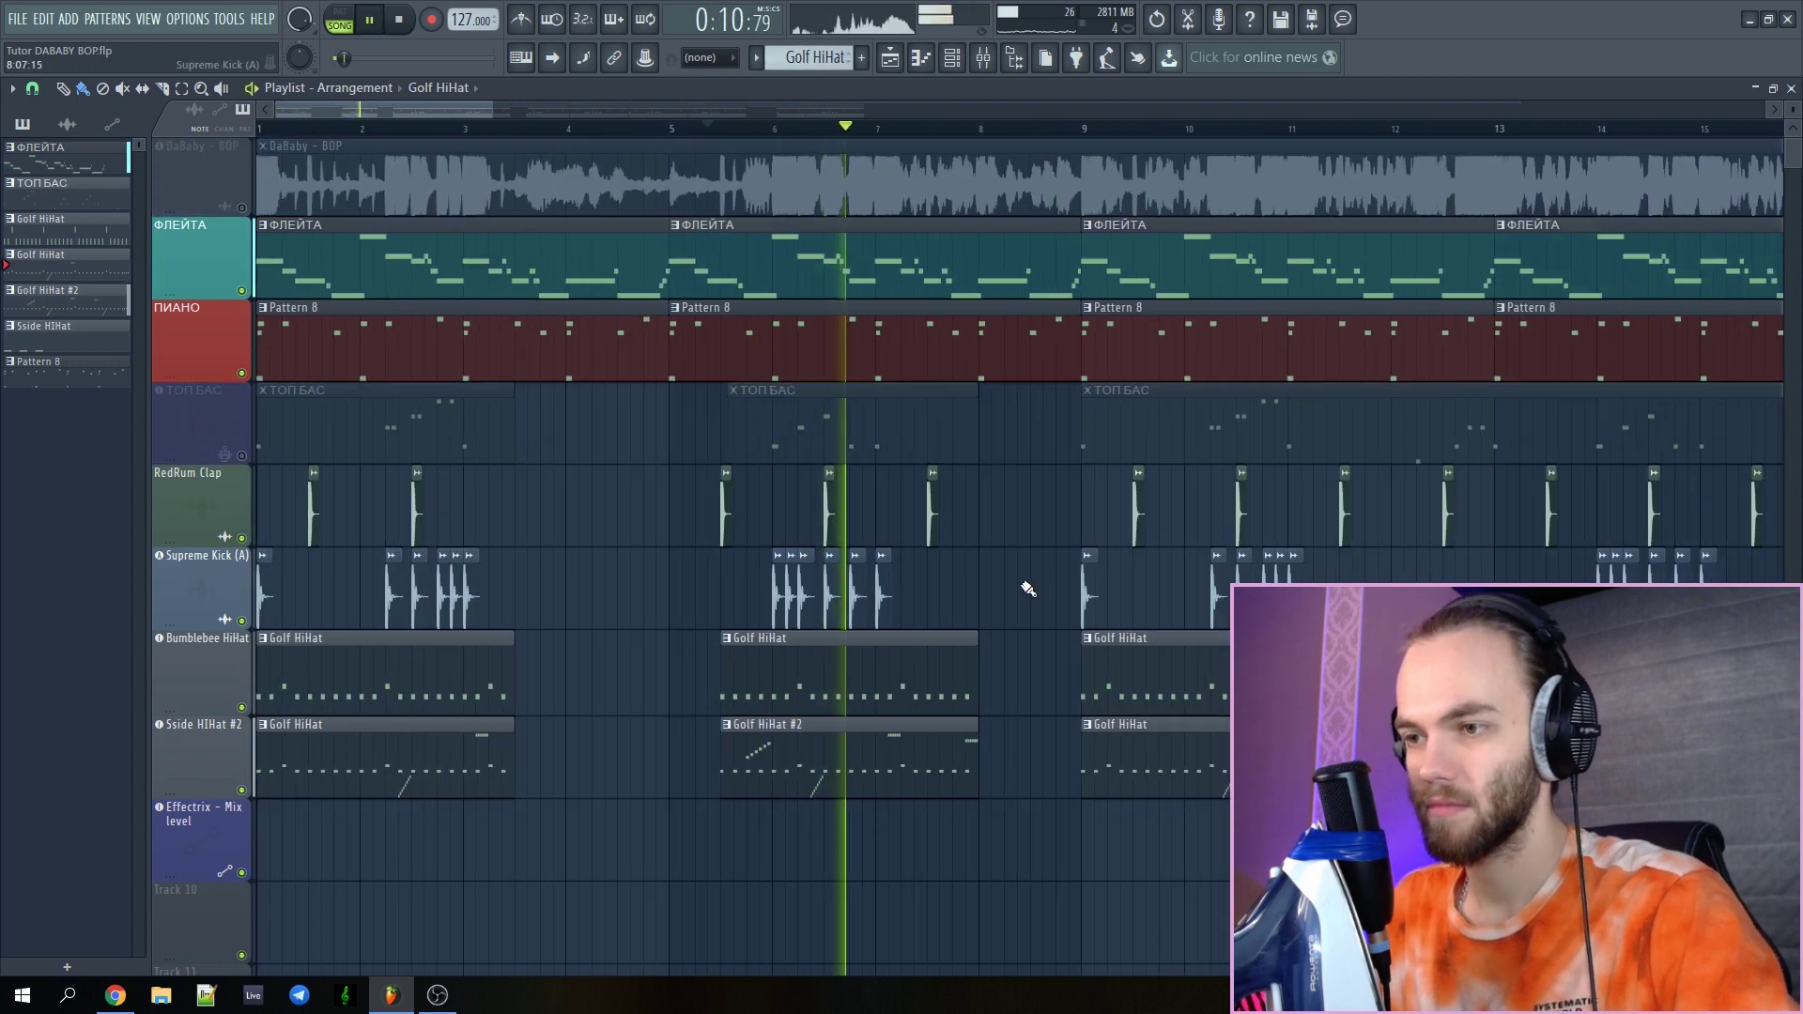
scroll(1014, 590, "up", 3)
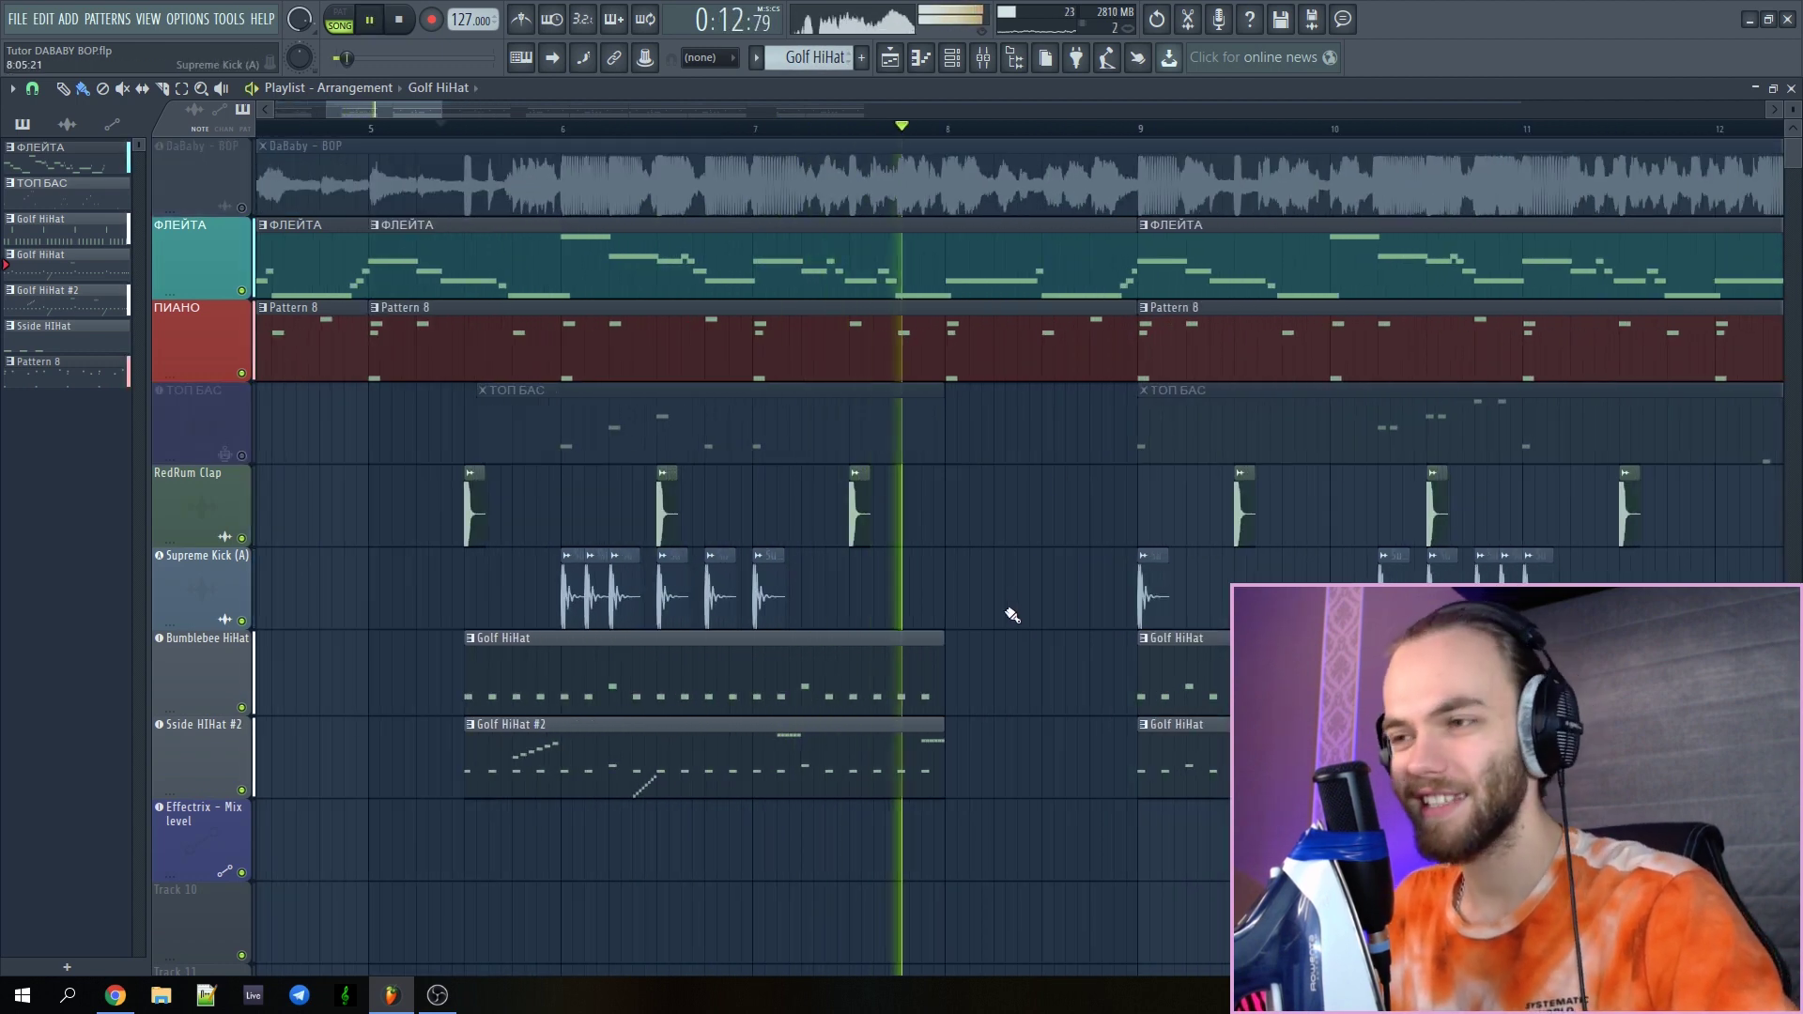
scroll(1004, 639, "down", 3)
scroll(1001, 648, "up", 2)
scroll(695, 573, "up", 2)
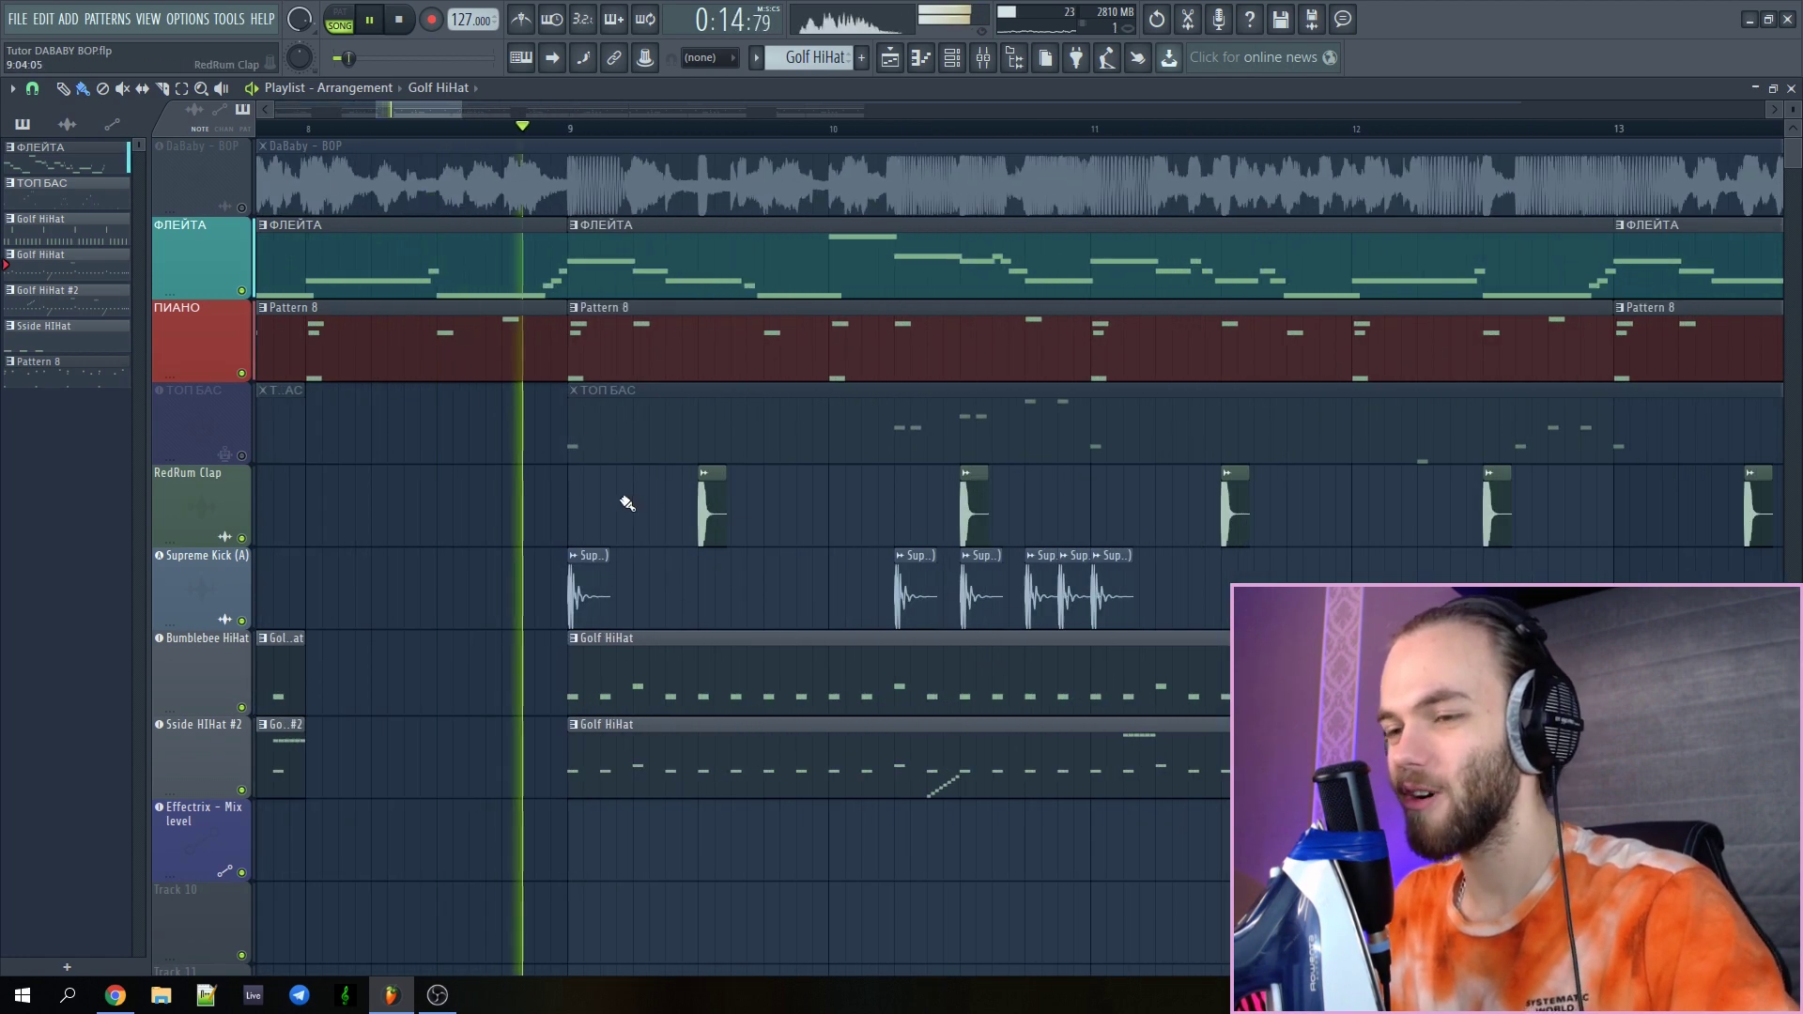
Move the playhead to the start of bar 9, unmute the ТОП БАС track and play from there
key("space")
left_click(577, 130)
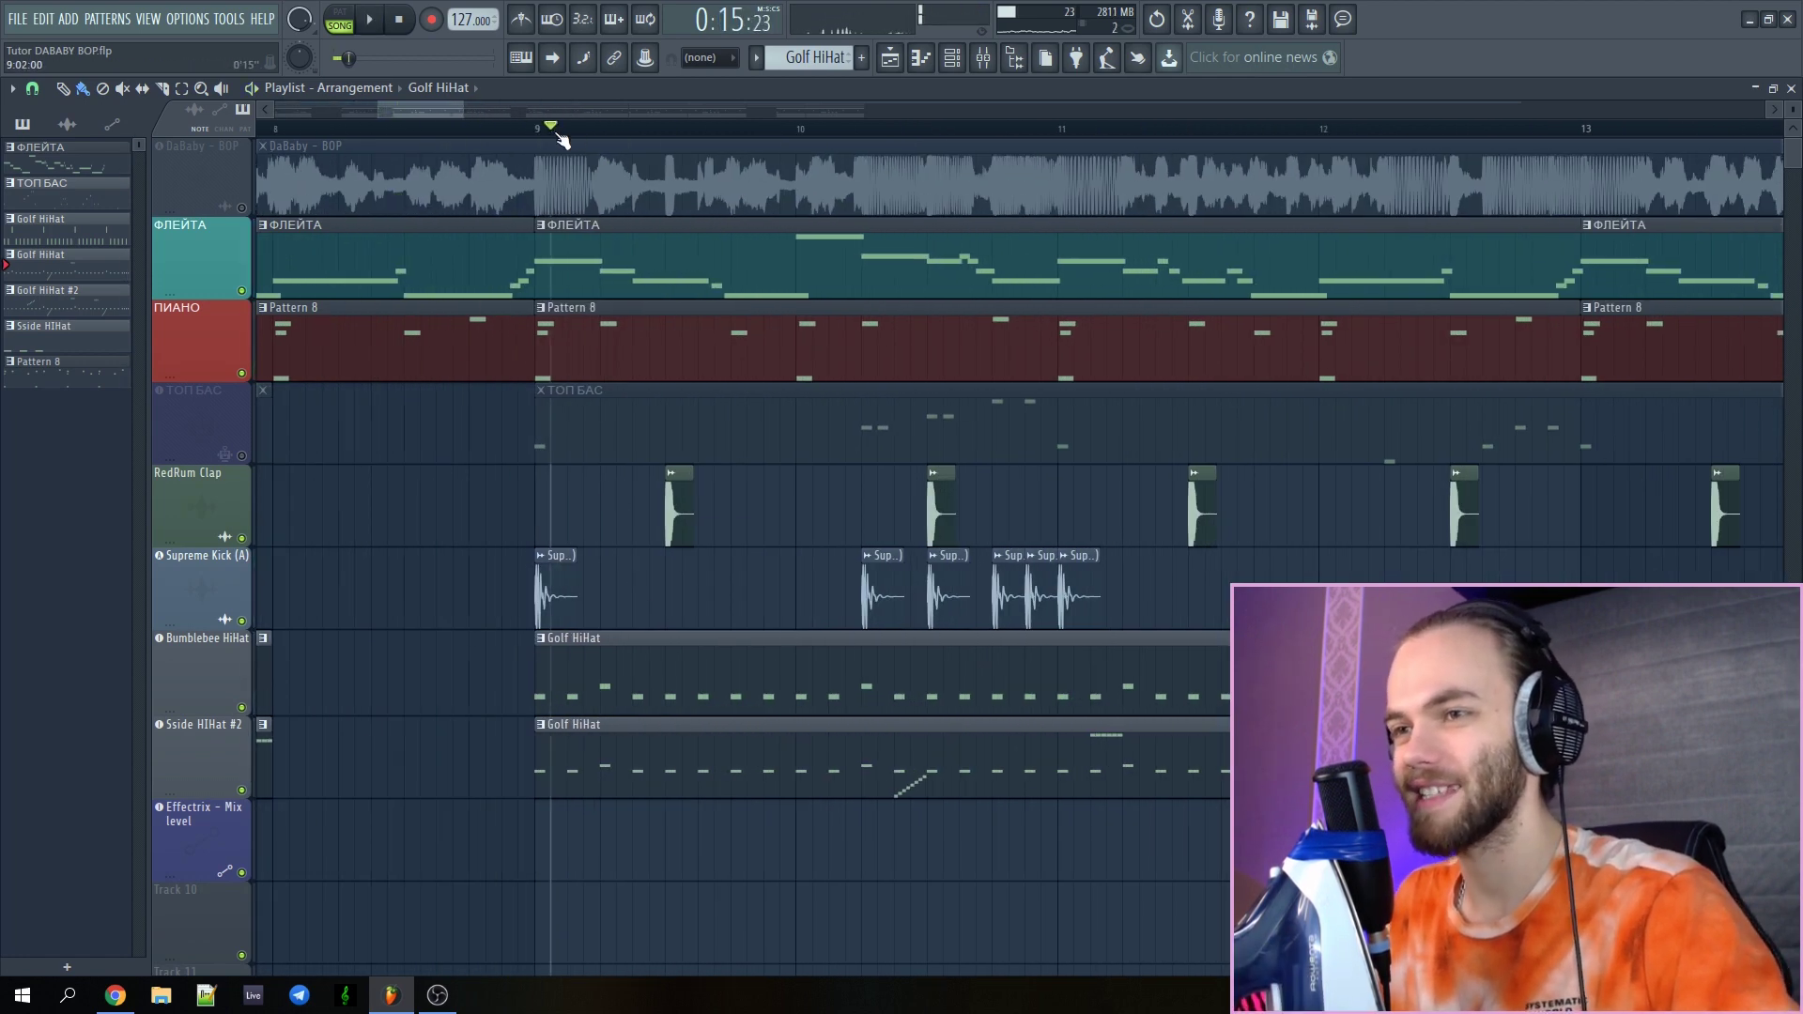
left_click(235, 435)
key("space")
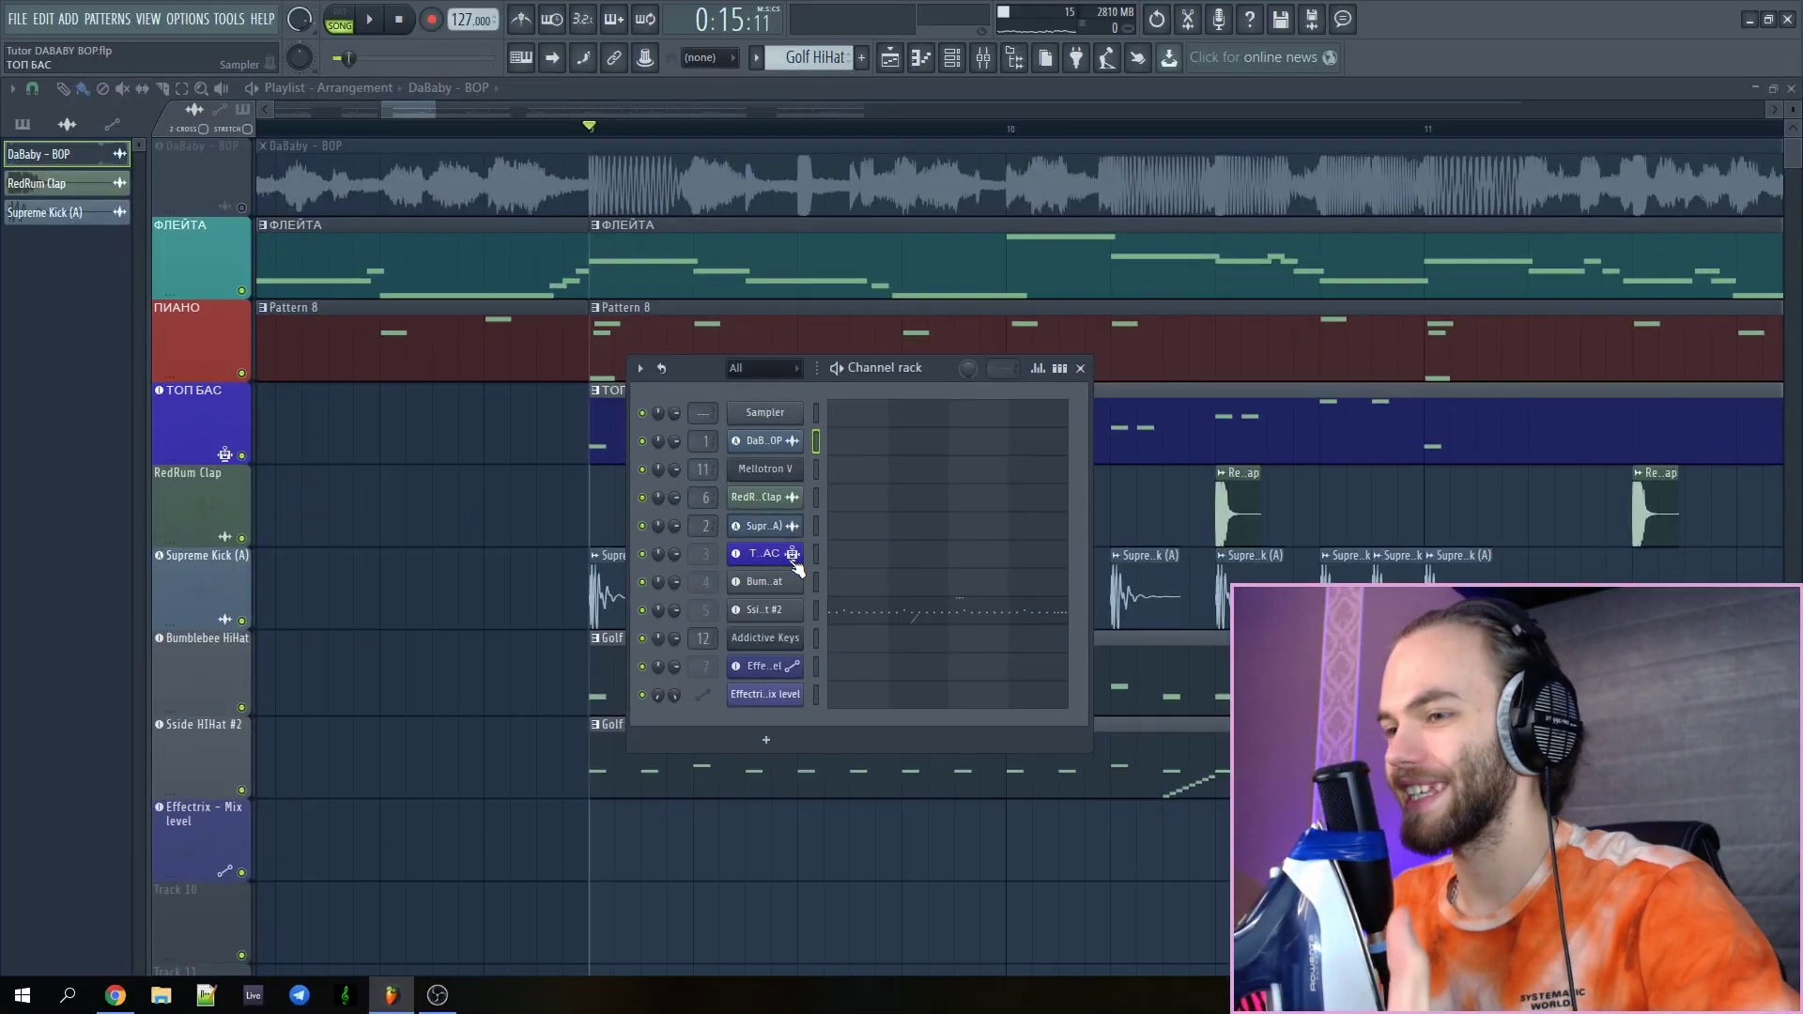
Inspect the ТОП БАС channel's PunchLine 808 (C) sample and both pages of its precomputed effects, including the Normalize and Clip options
left_click(361, 356)
left_click_drag(354, 249, 729, 298)
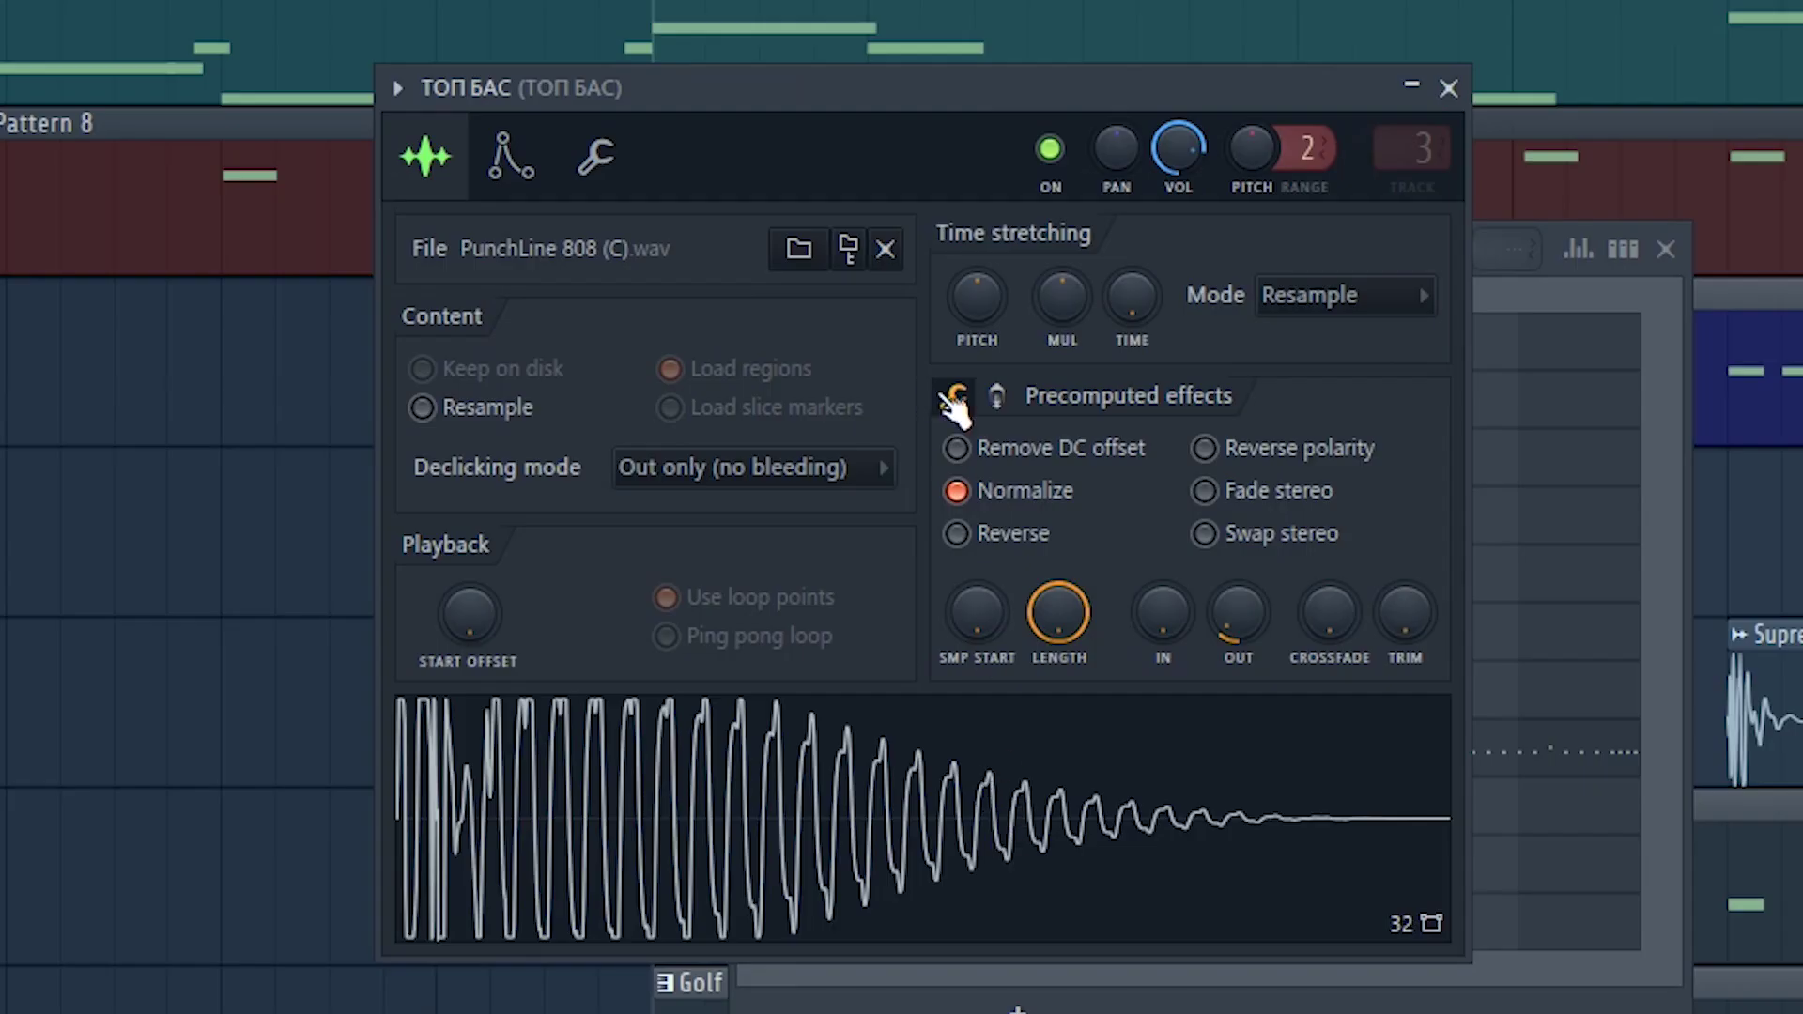
left_click(997, 396)
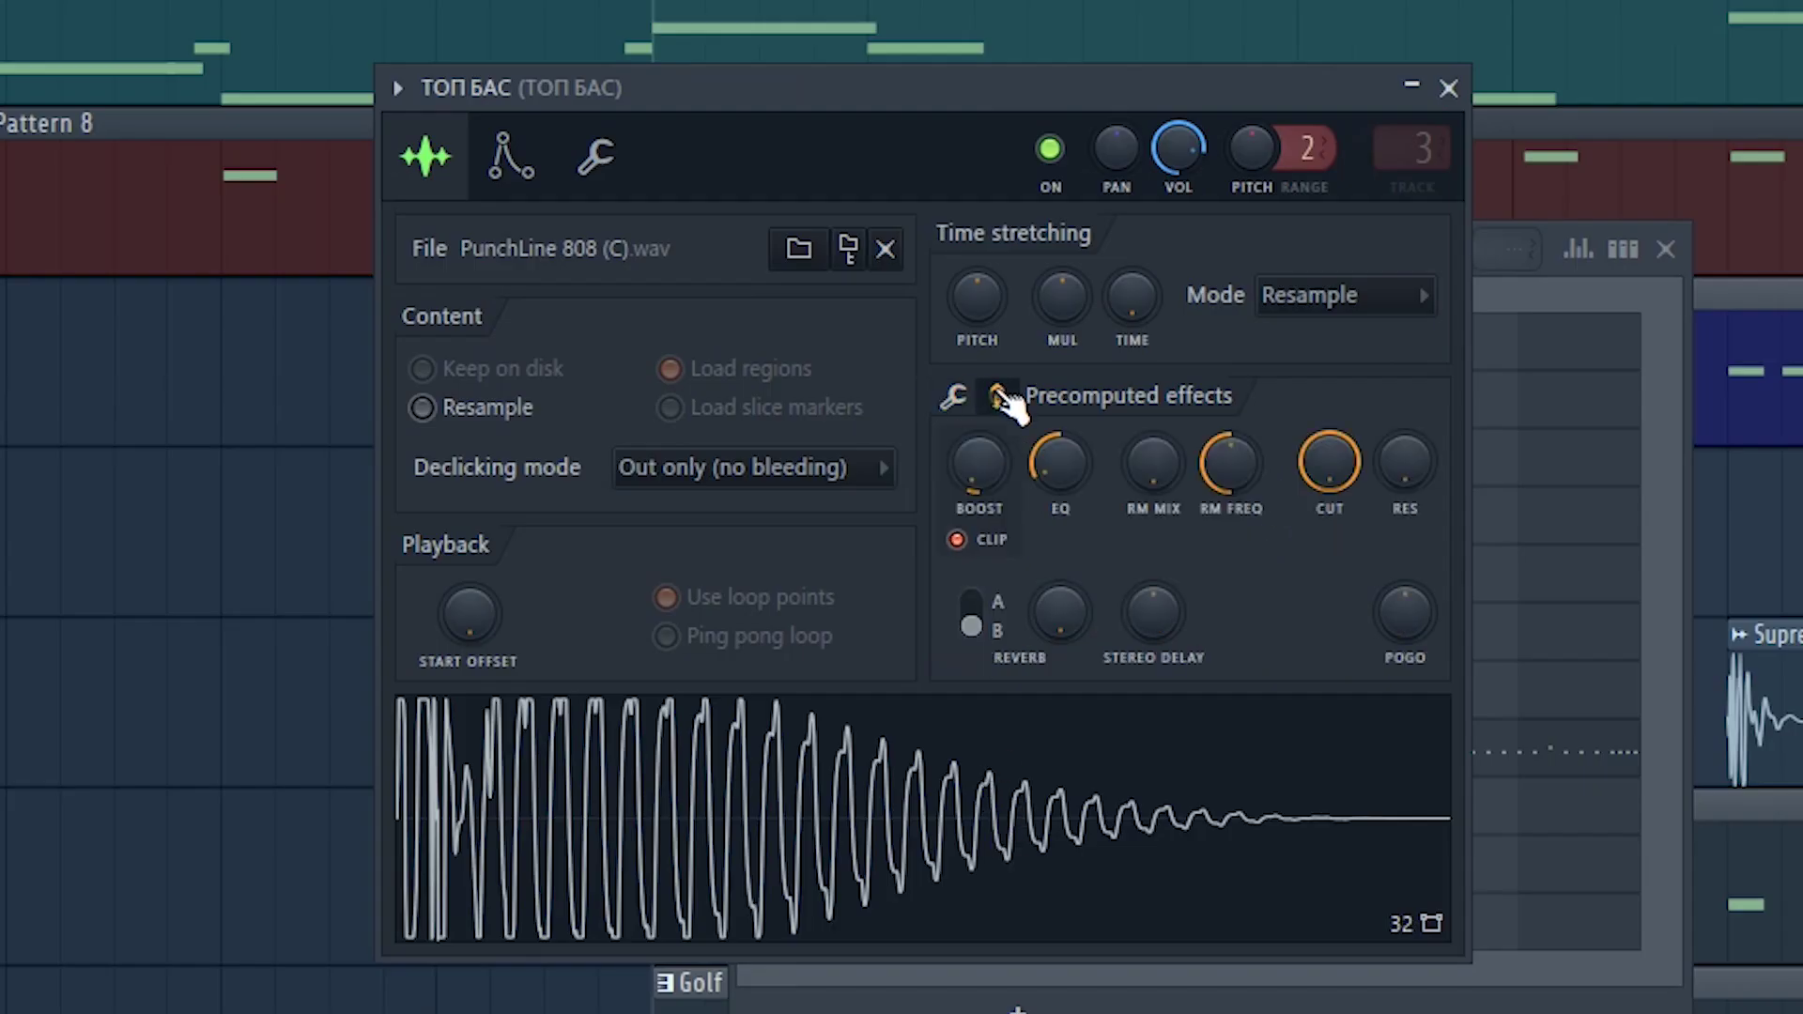
left_click(993, 543)
left_click(953, 395)
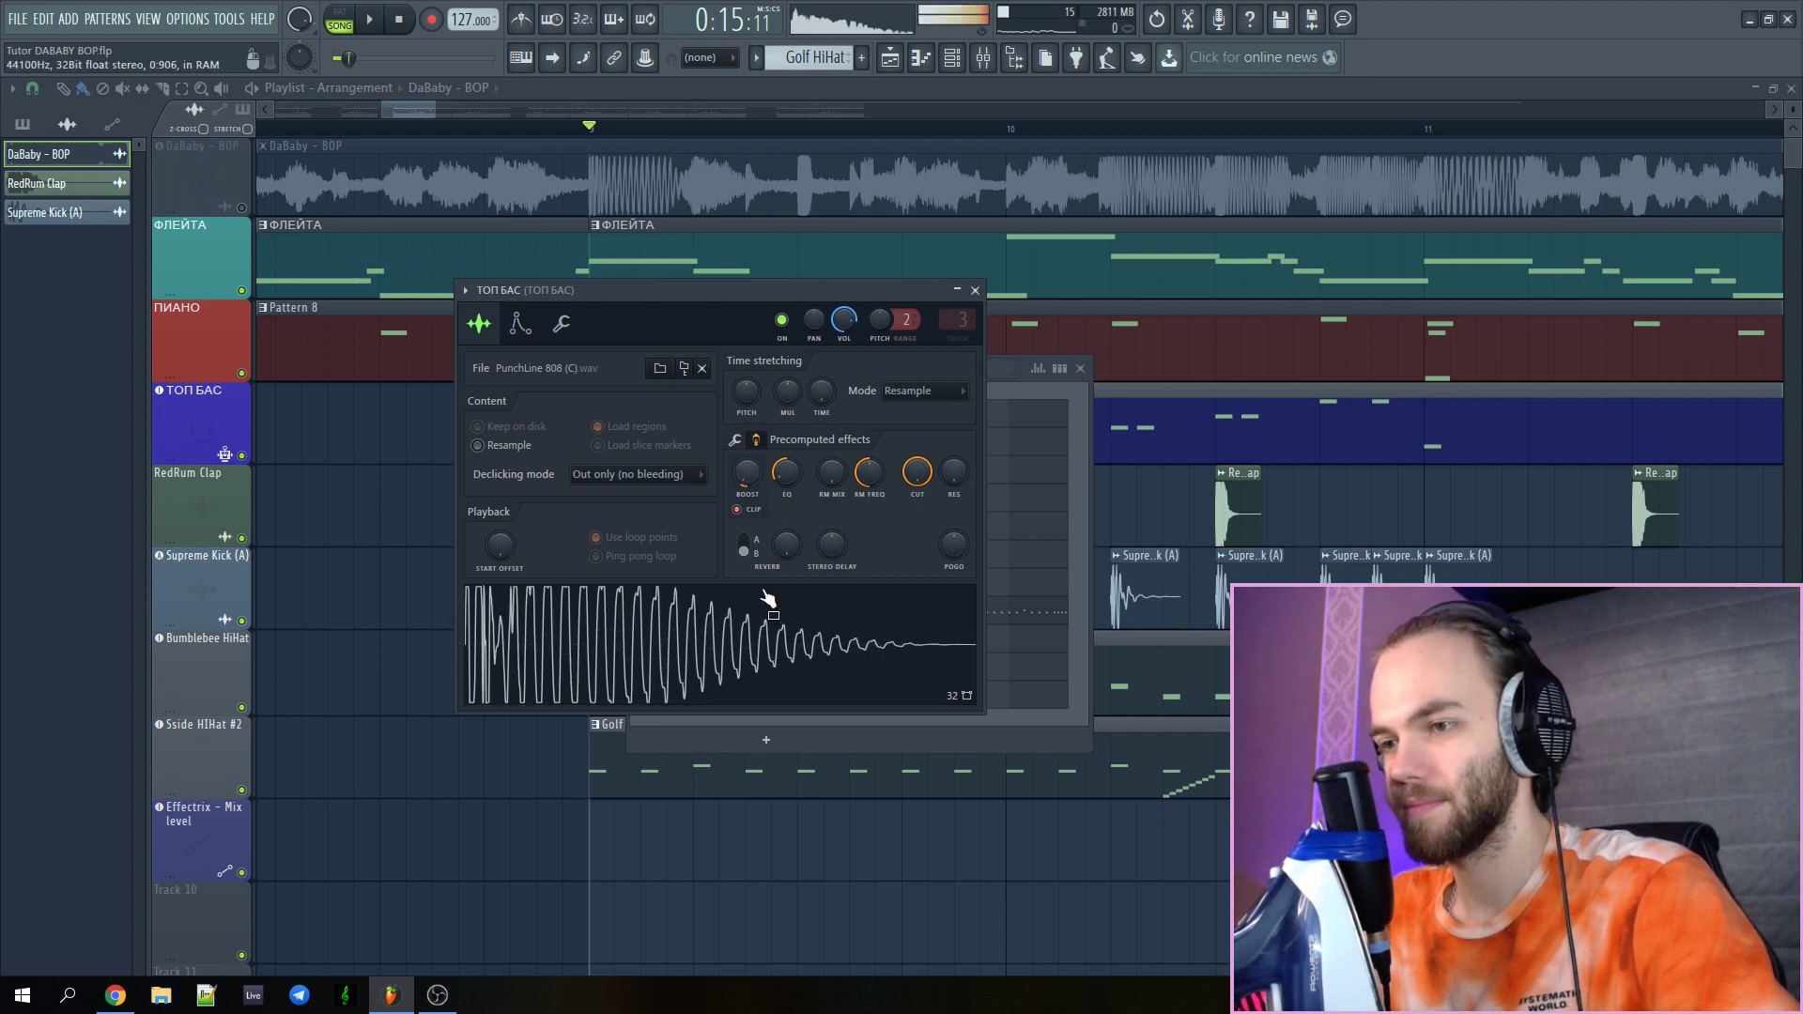
Open MBassador on the ТОП БАС mixer track and play the beat with the effect bypassed for comparison
left_click(961, 320)
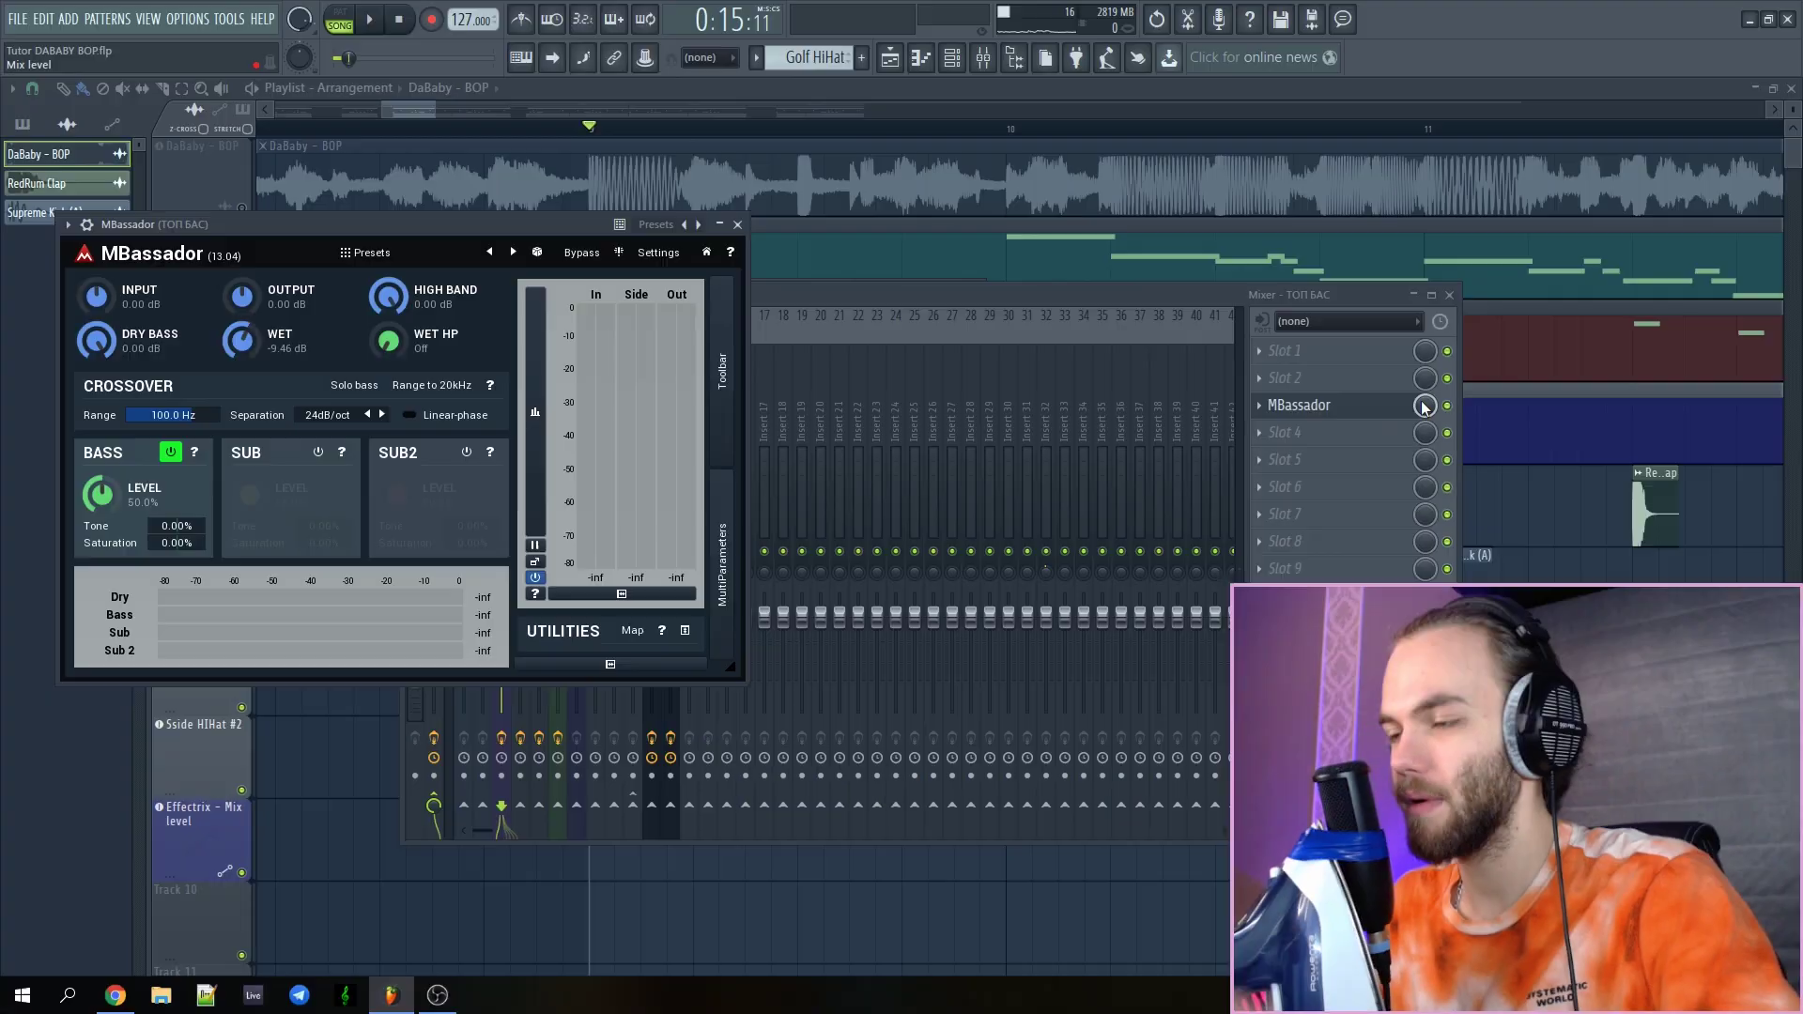
left_click(1448, 406)
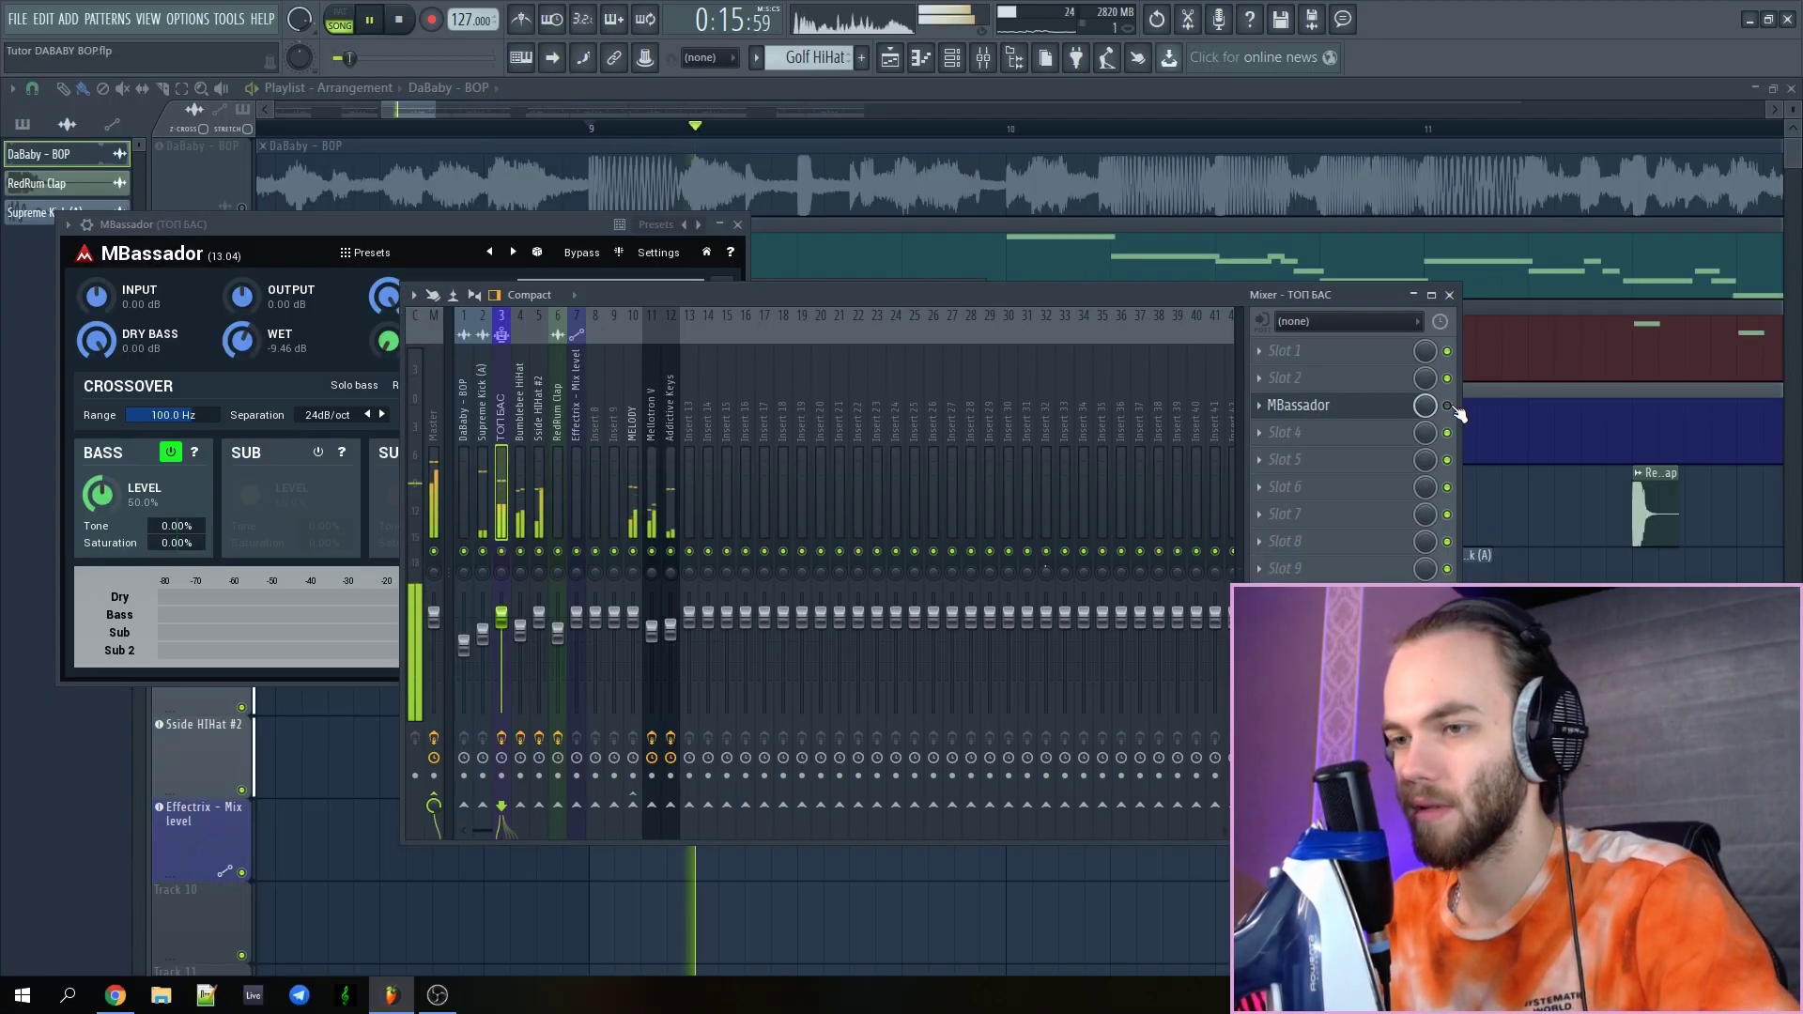
key("space")
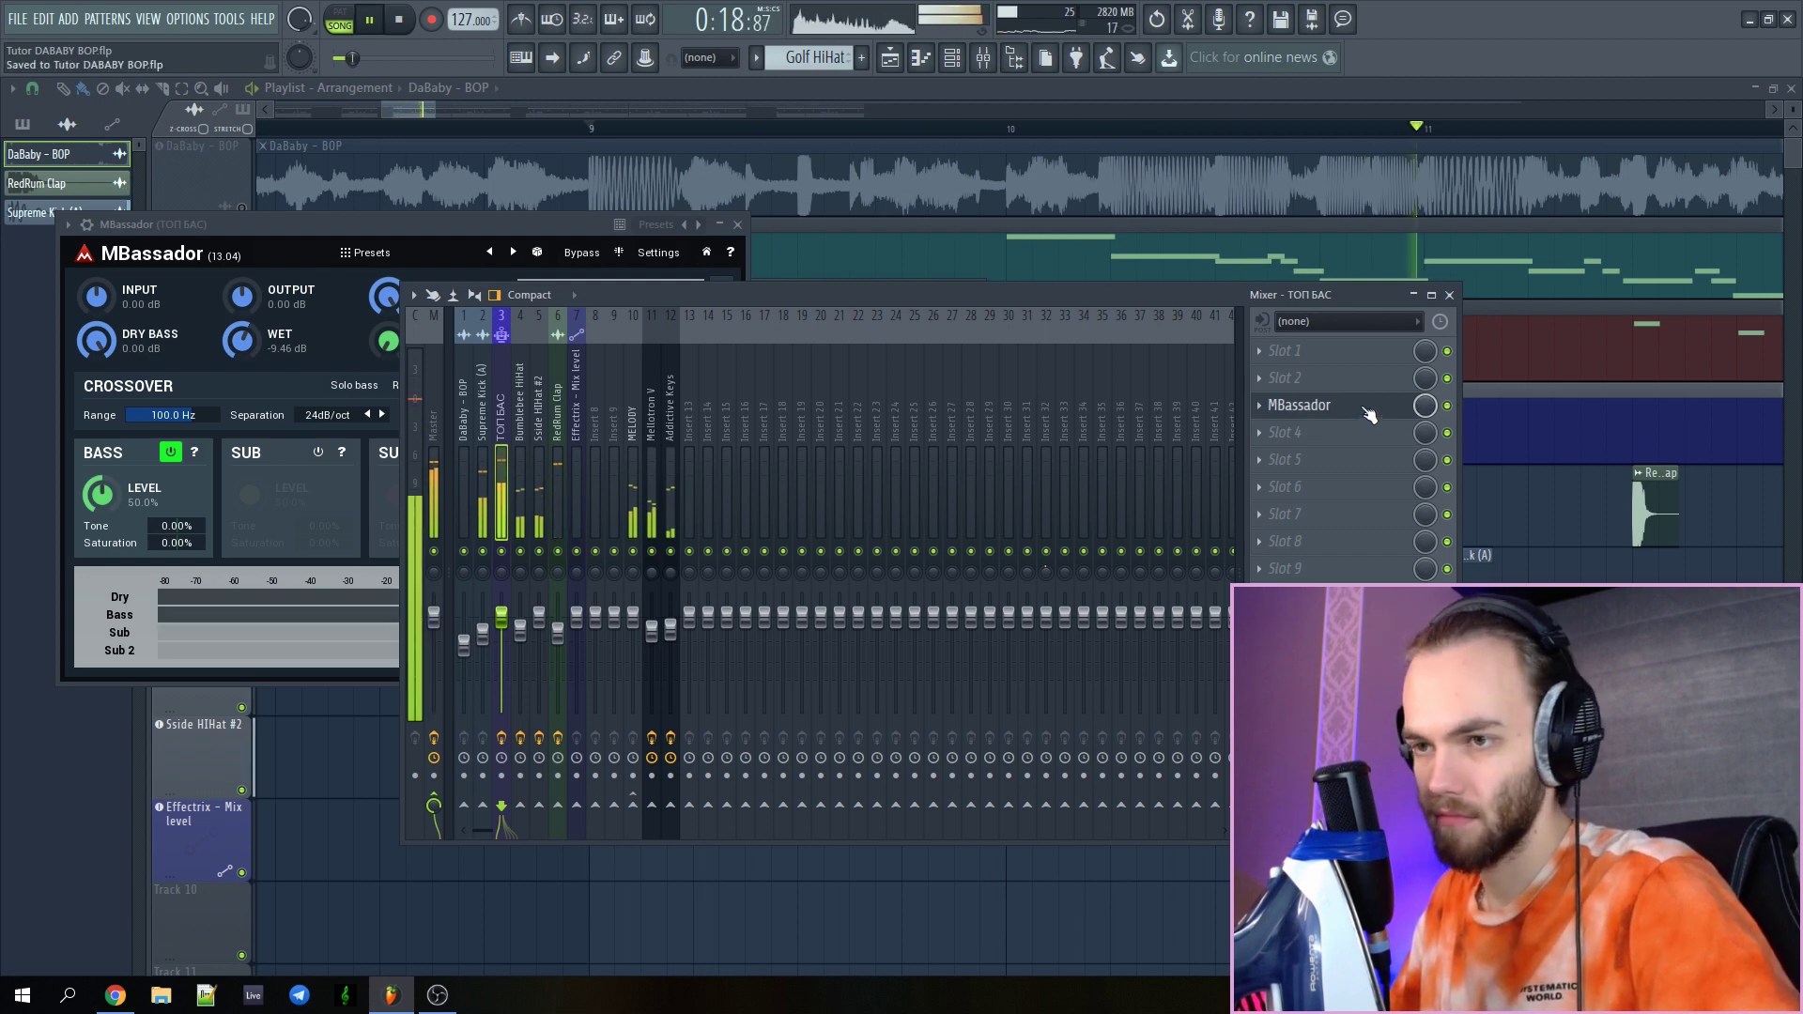
Stop playback, set MBassador's Wet level to -10.1 dB and close the plugin
key("space")
left_click(1369, 405)
left_click(1369, 405)
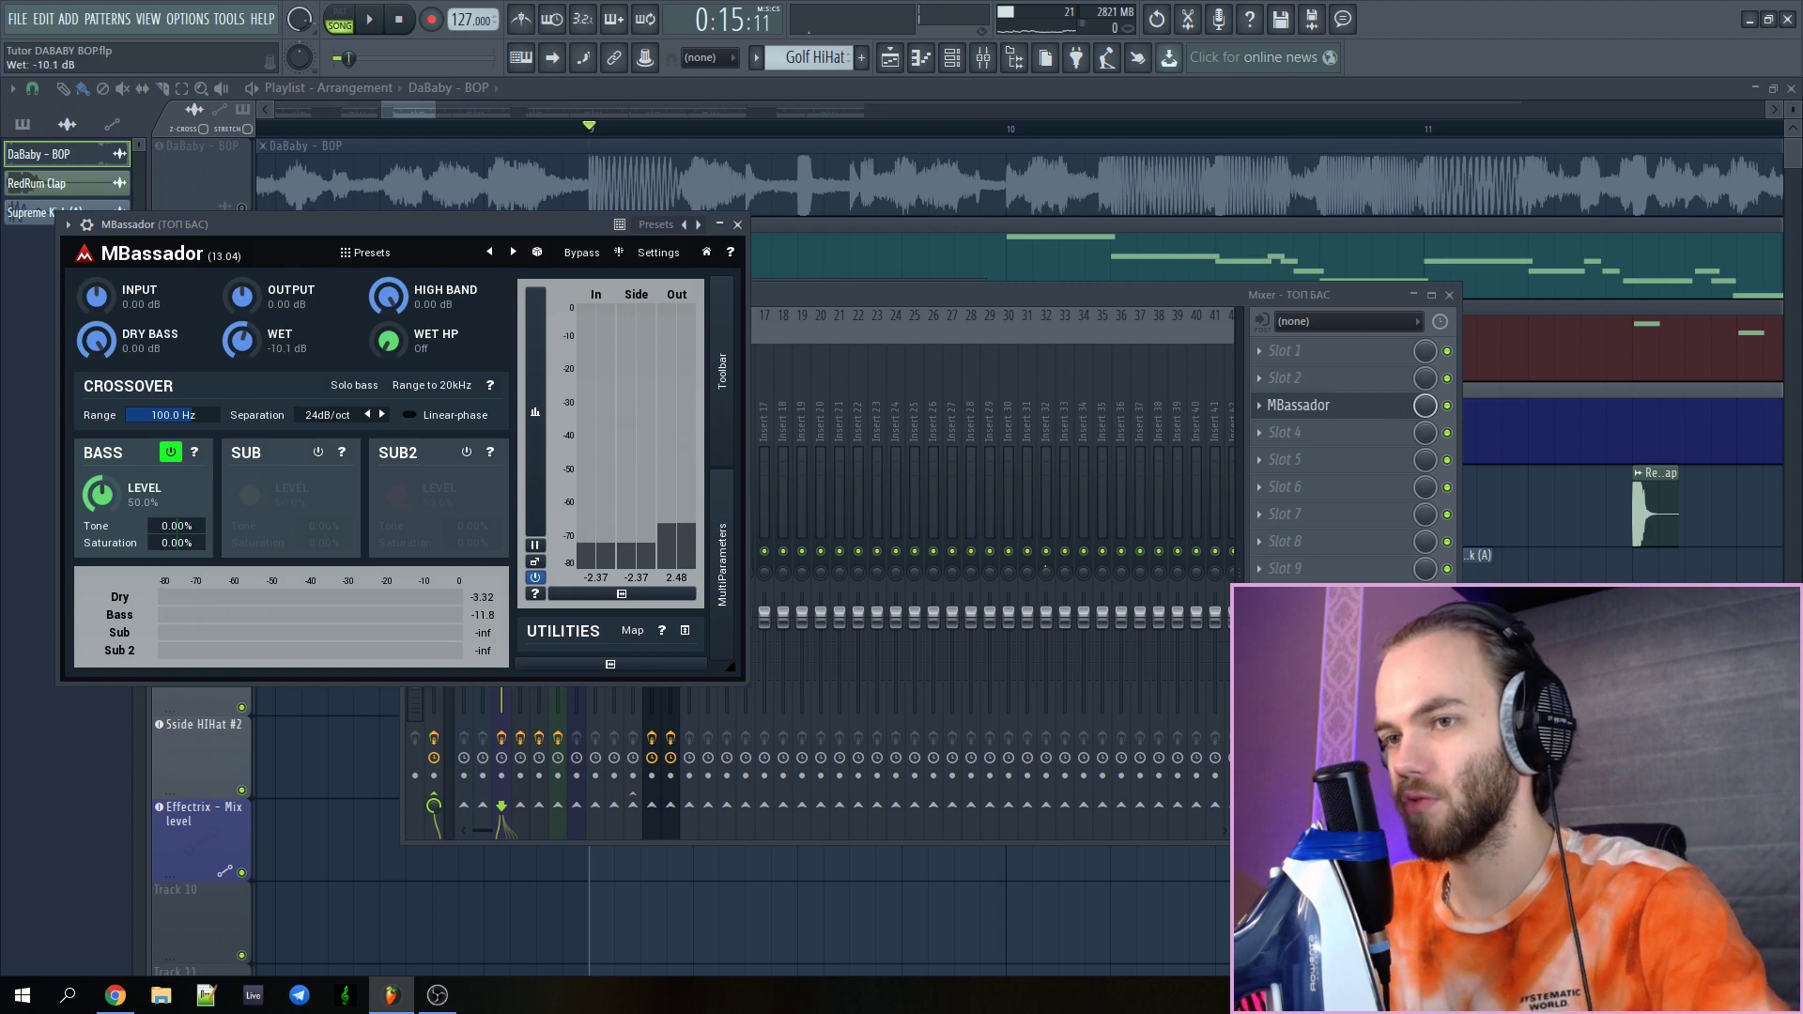
left_click(737, 225)
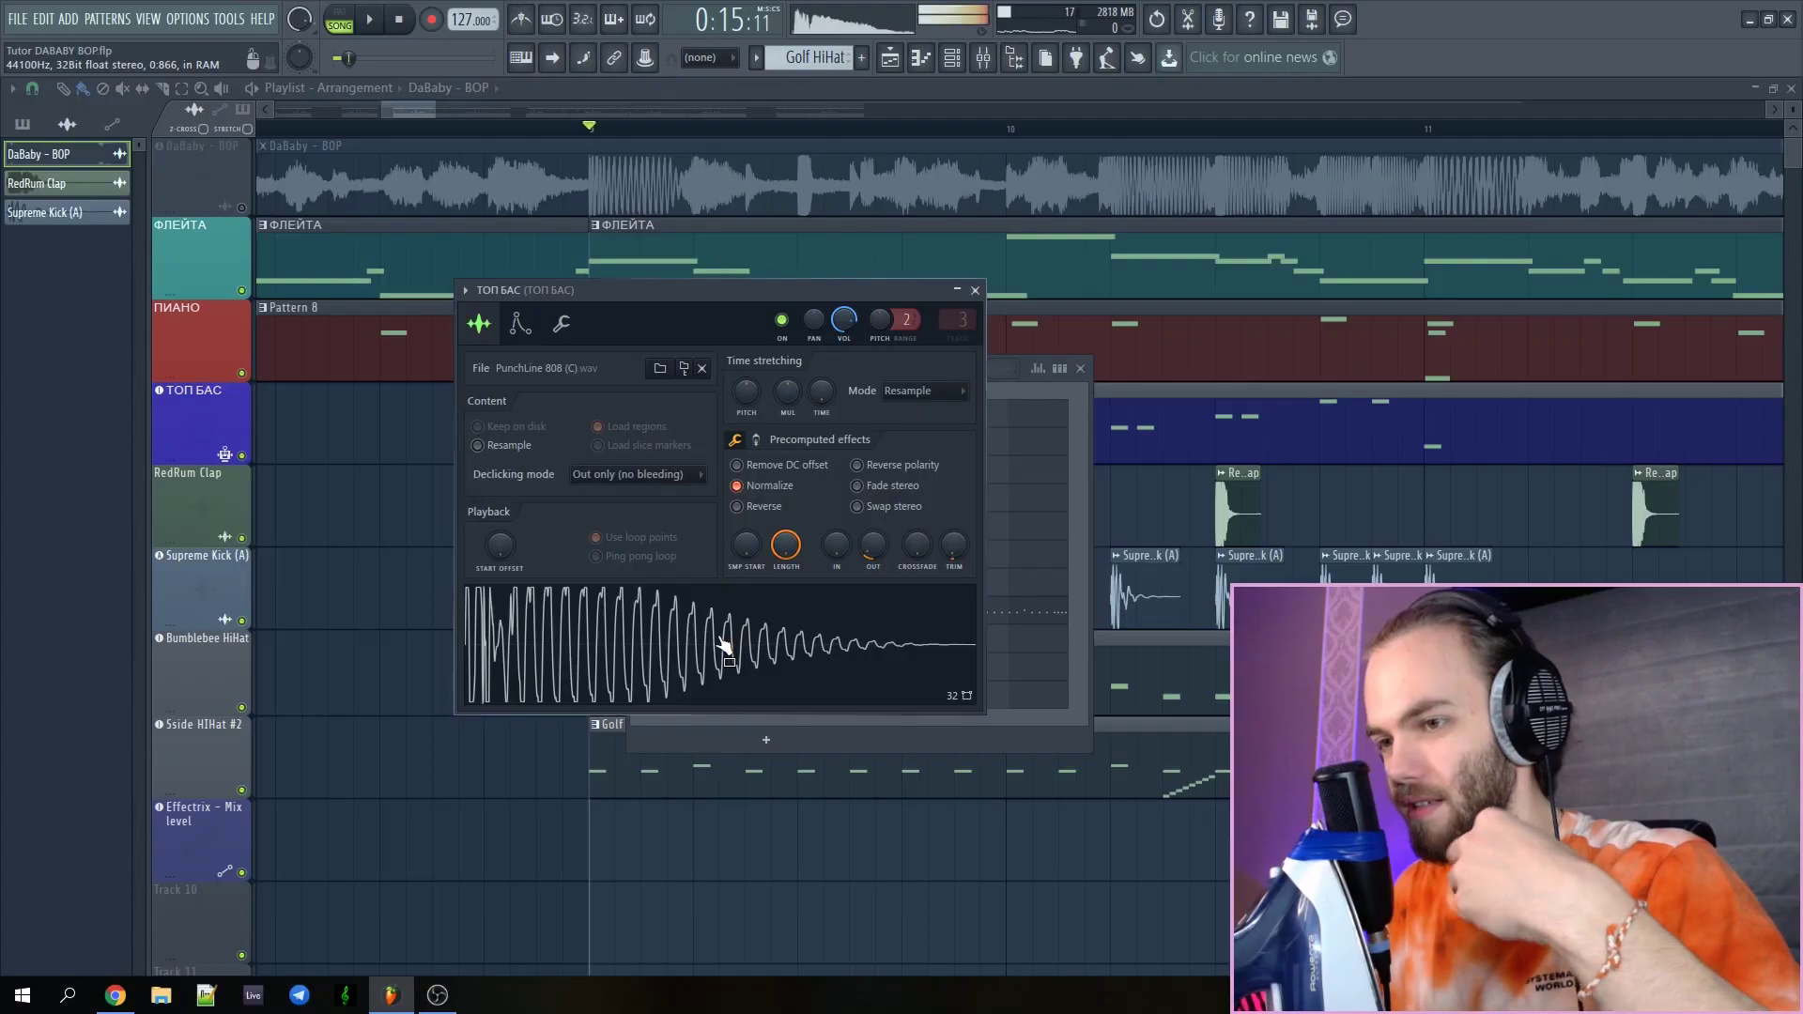
Leave the bass channel settings, then view the Supreme Kick (A) sample settings and its mixer track
key("Escape")
scroll(450, 562, "down", 6)
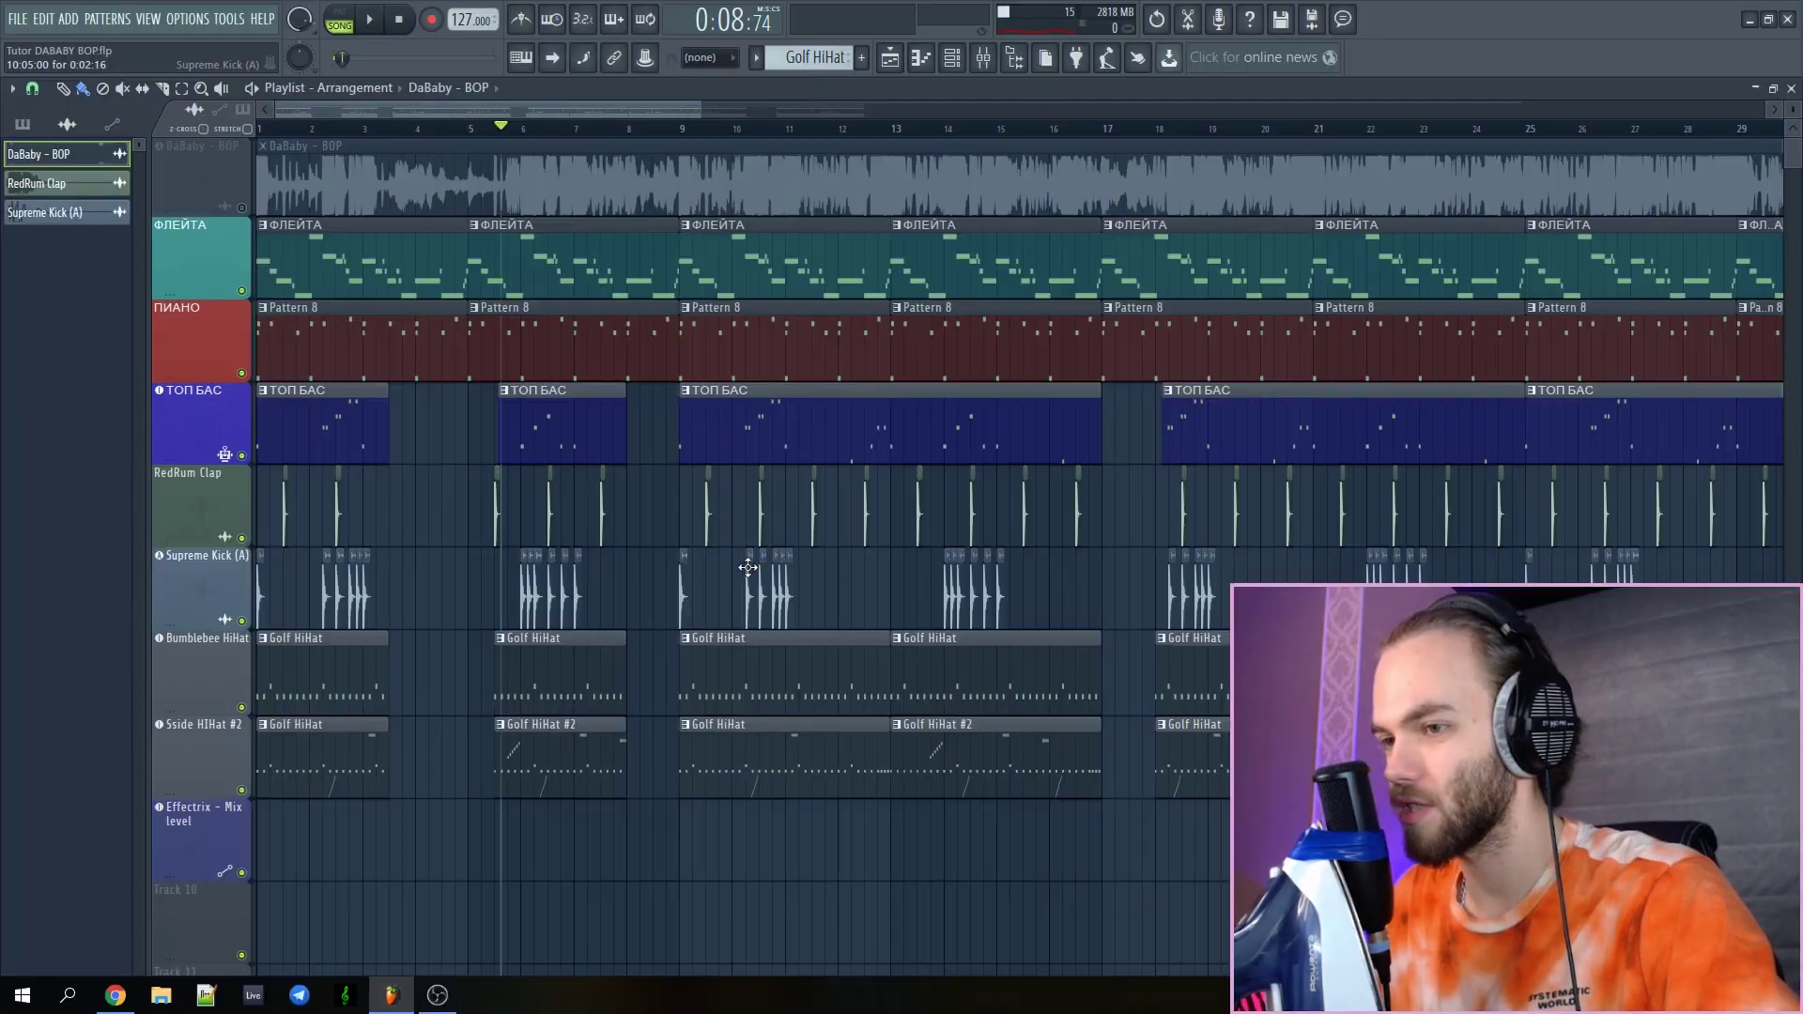
double_click(45, 210)
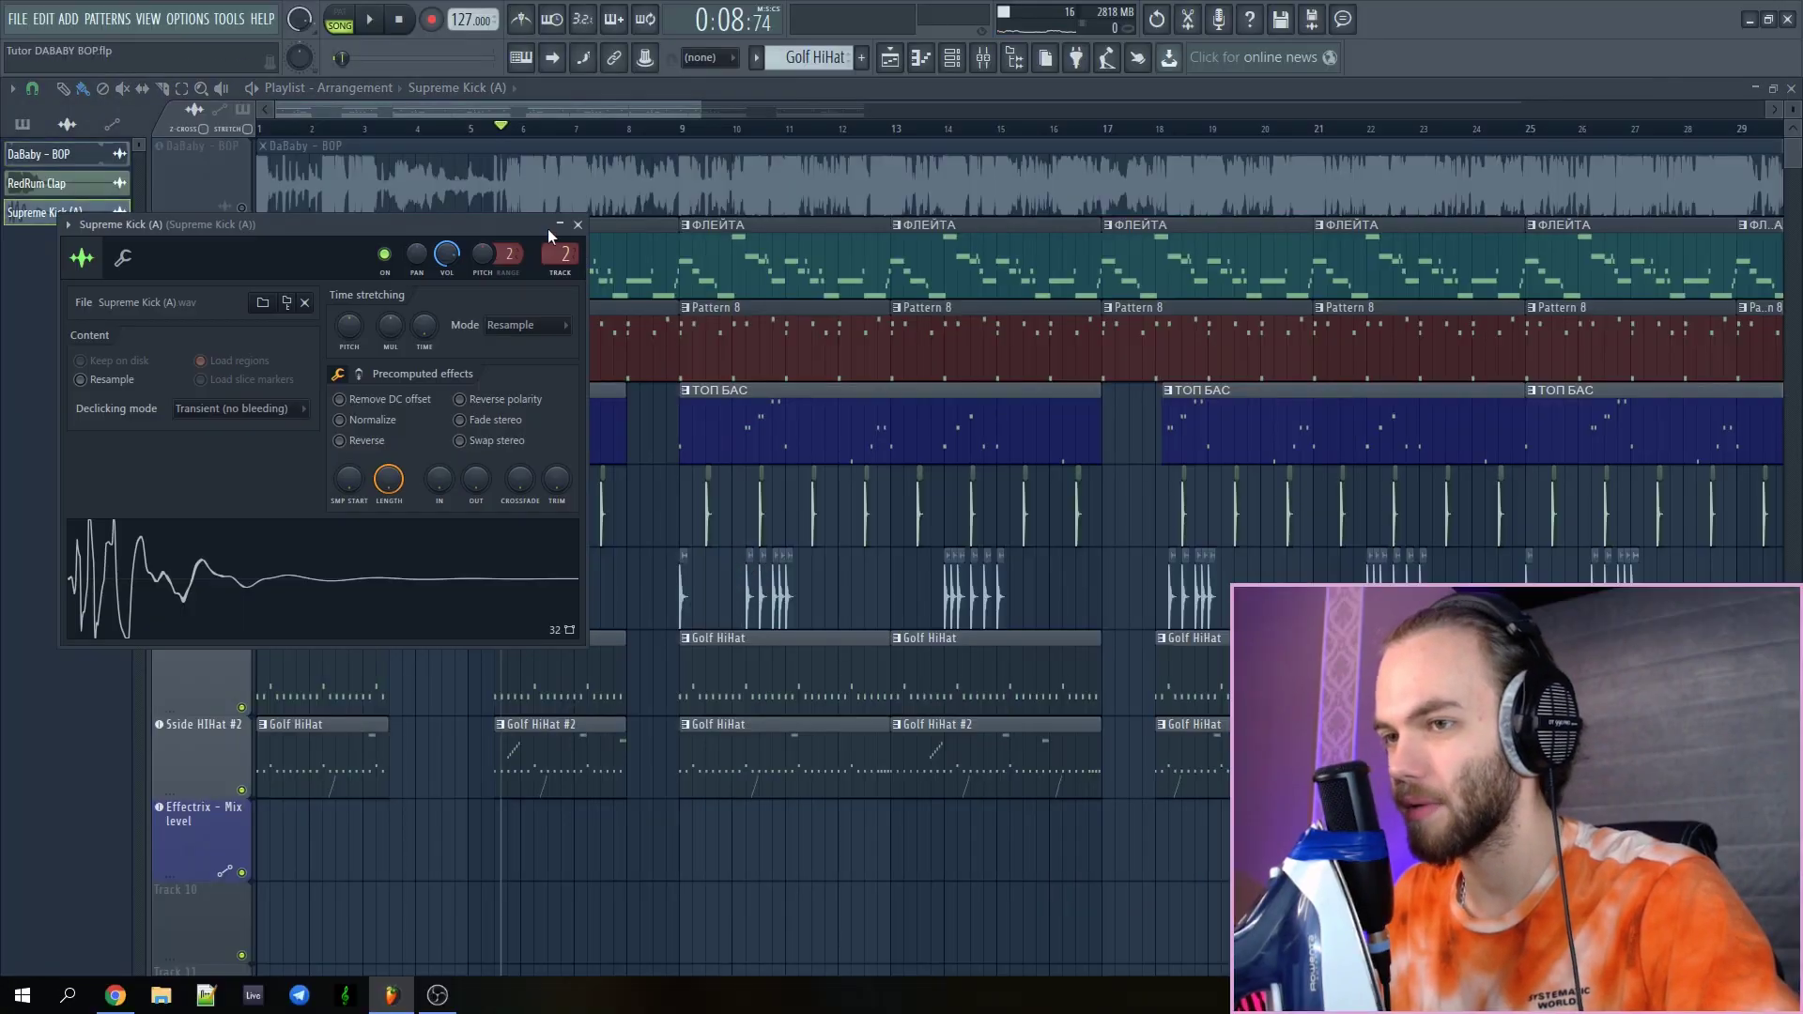
double_click(561, 250)
Examine the effect chains of the hi-hat and clap mixer tracks, including FabFilter Pro-Q 3 on Bumblebee HiHat and RedRum Clap
left_click(496, 481)
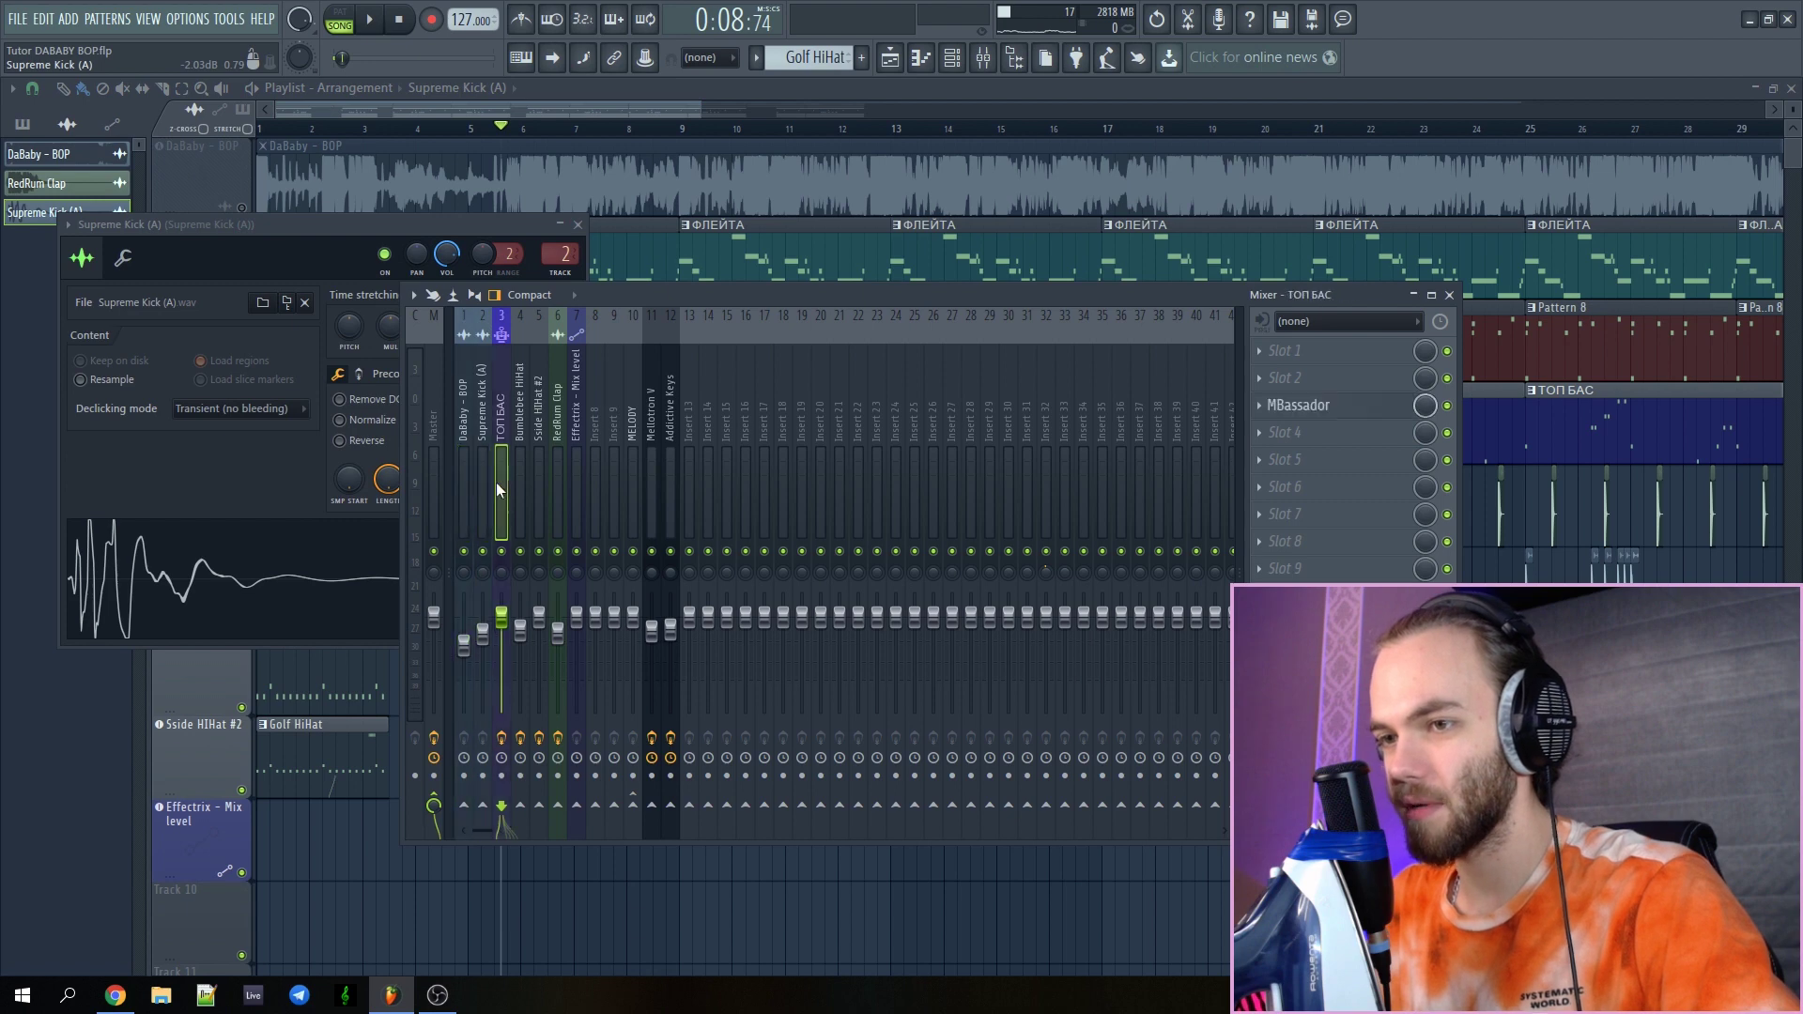
left_click(515, 479)
left_click(1359, 379)
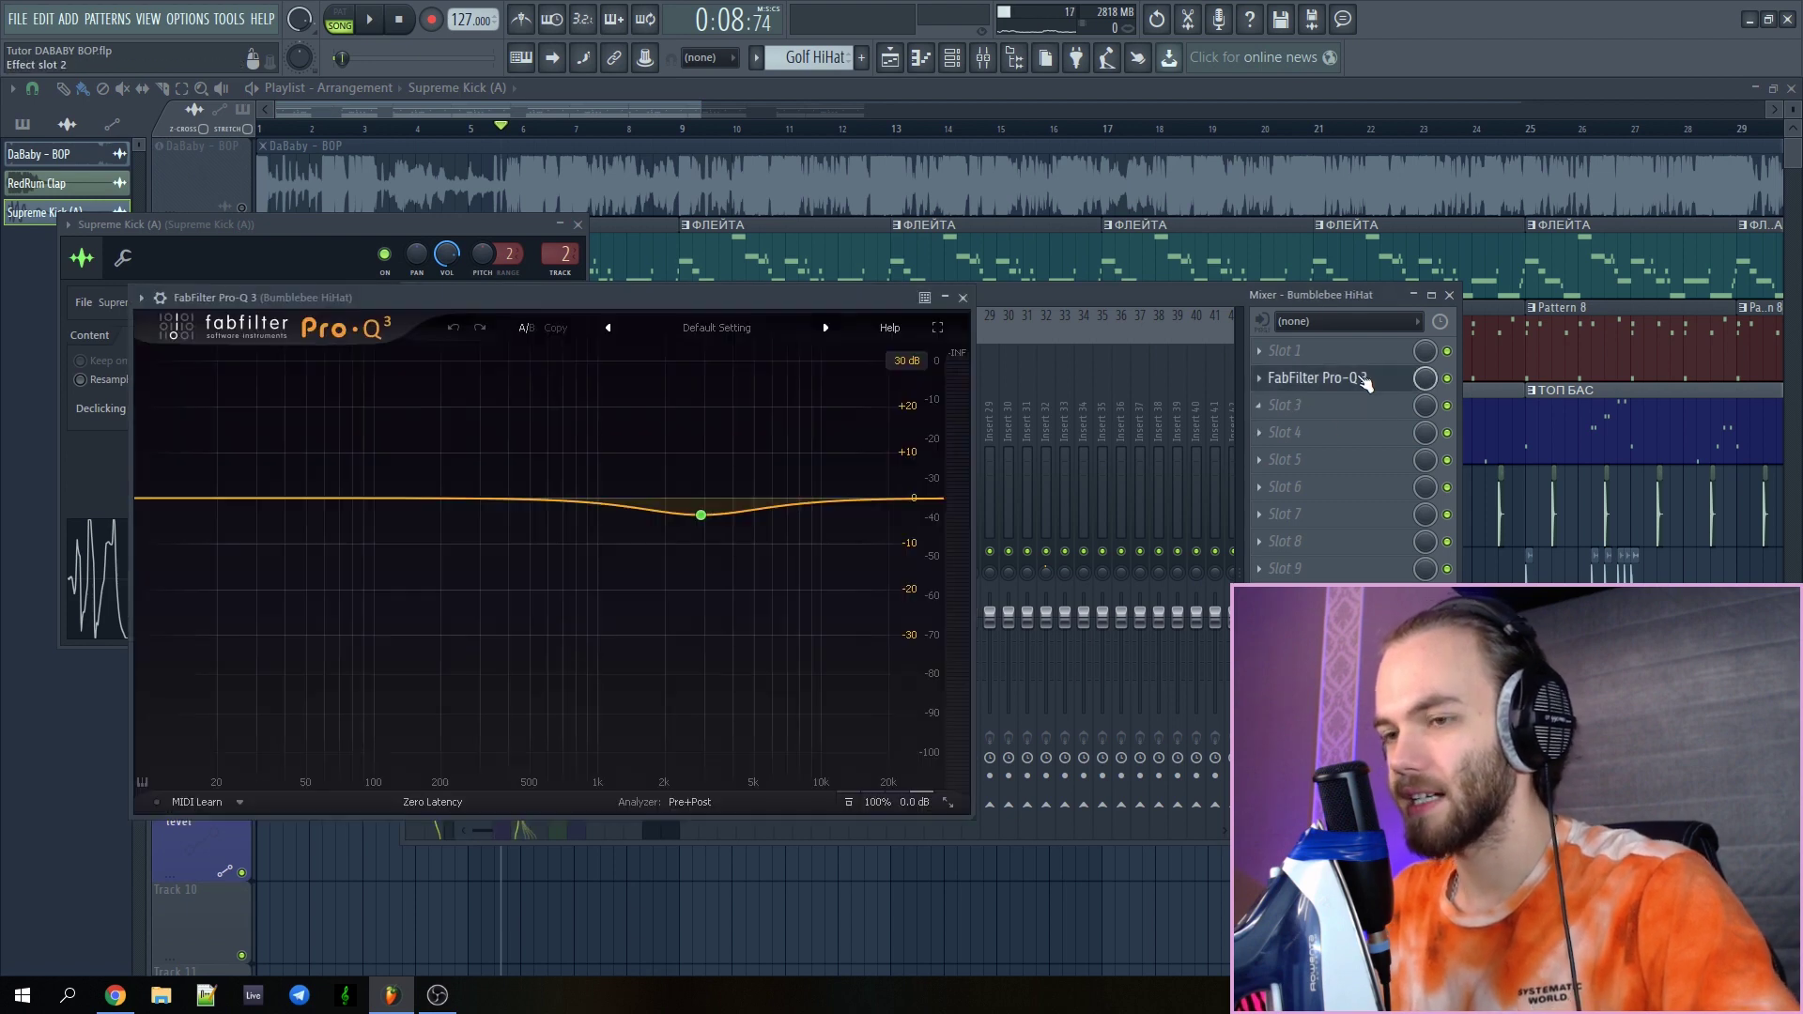
left_click(1360, 378)
left_click(535, 498)
left_click(558, 497)
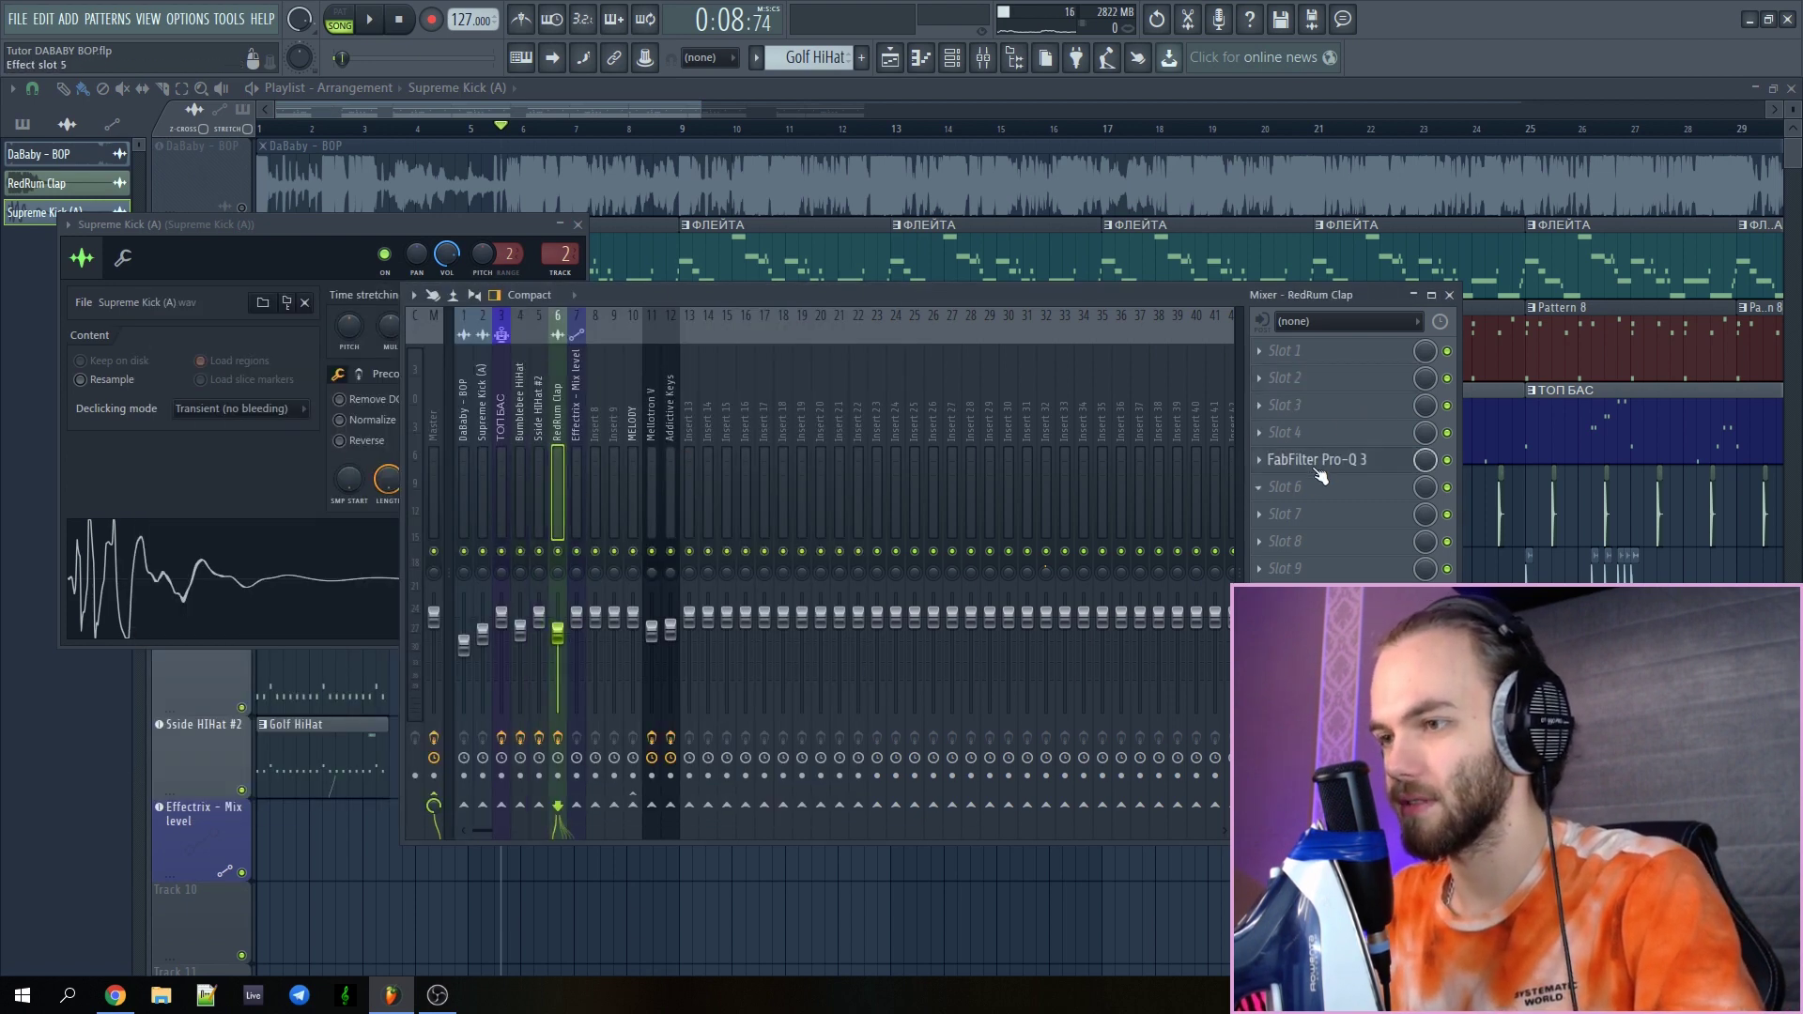
left_click(1314, 460)
left_click(1315, 459)
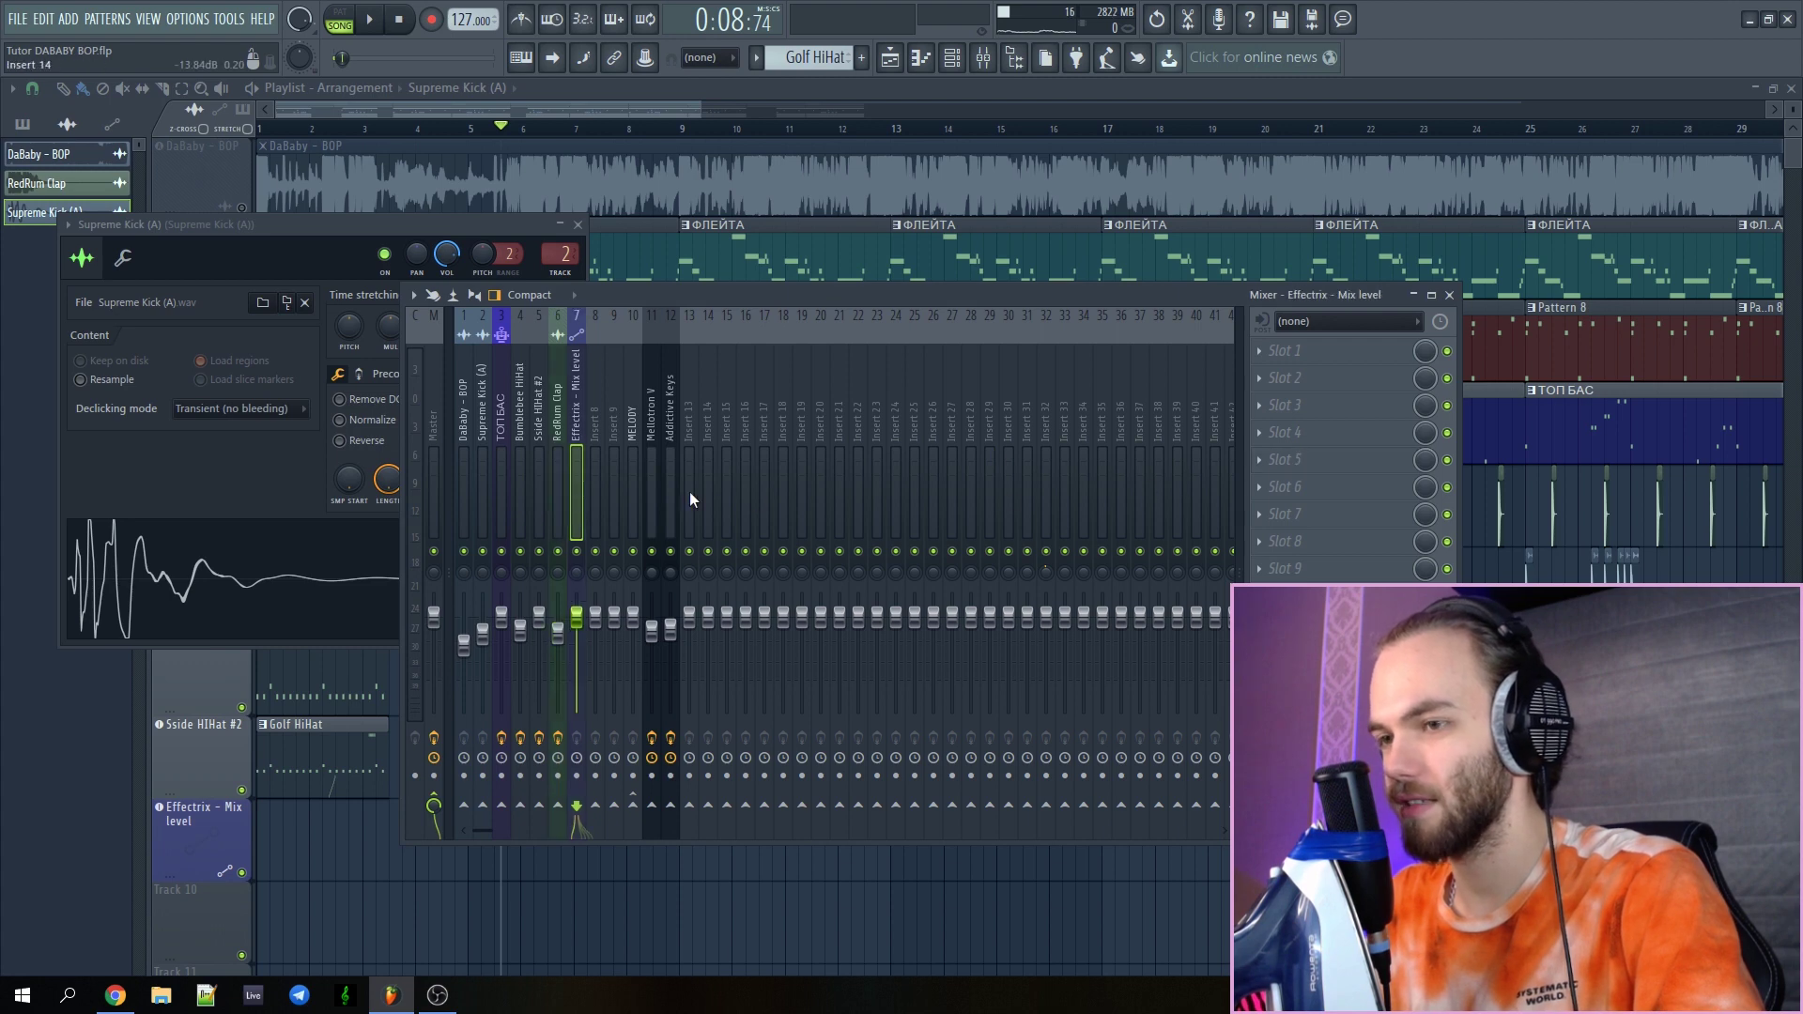
Check the Mellotron V effect chain, then solo Addictive Keys during playback and look at its ValhallaVintageVerb settings
left_click(655, 482)
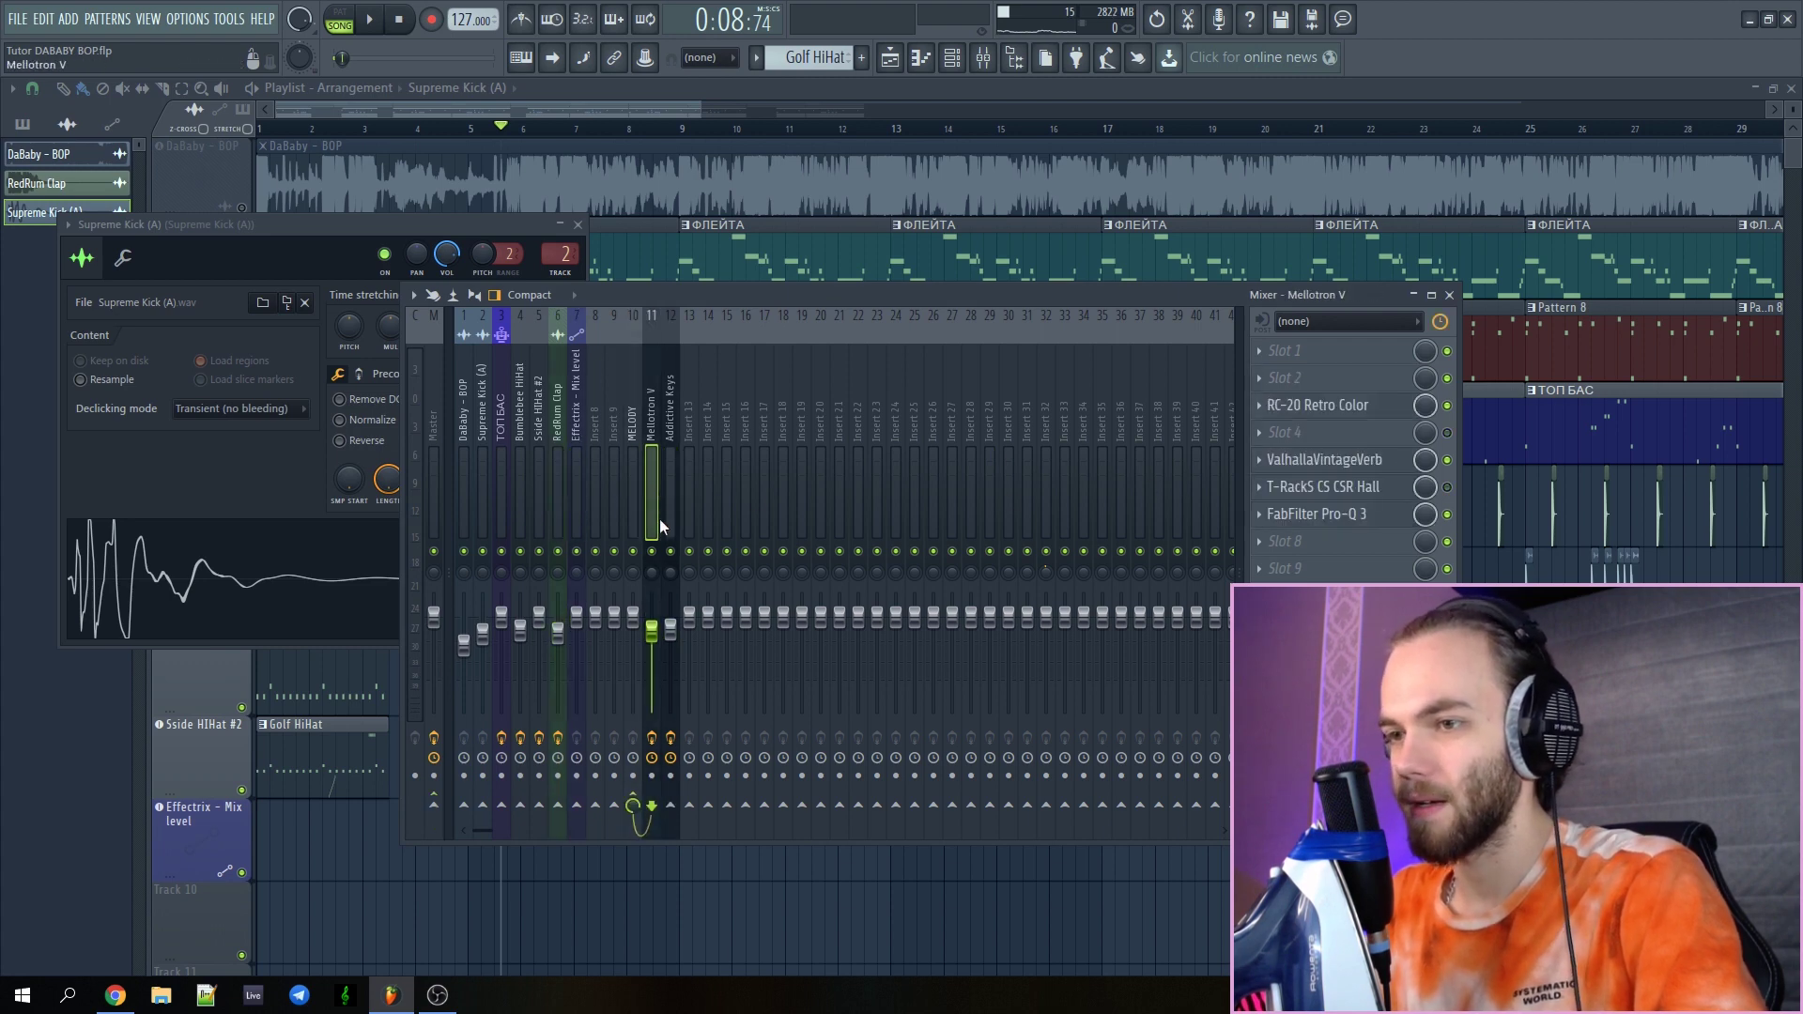
key("space")
right_click(670, 551)
left_click(673, 517)
left_click(1367, 378)
left_click(1367, 379)
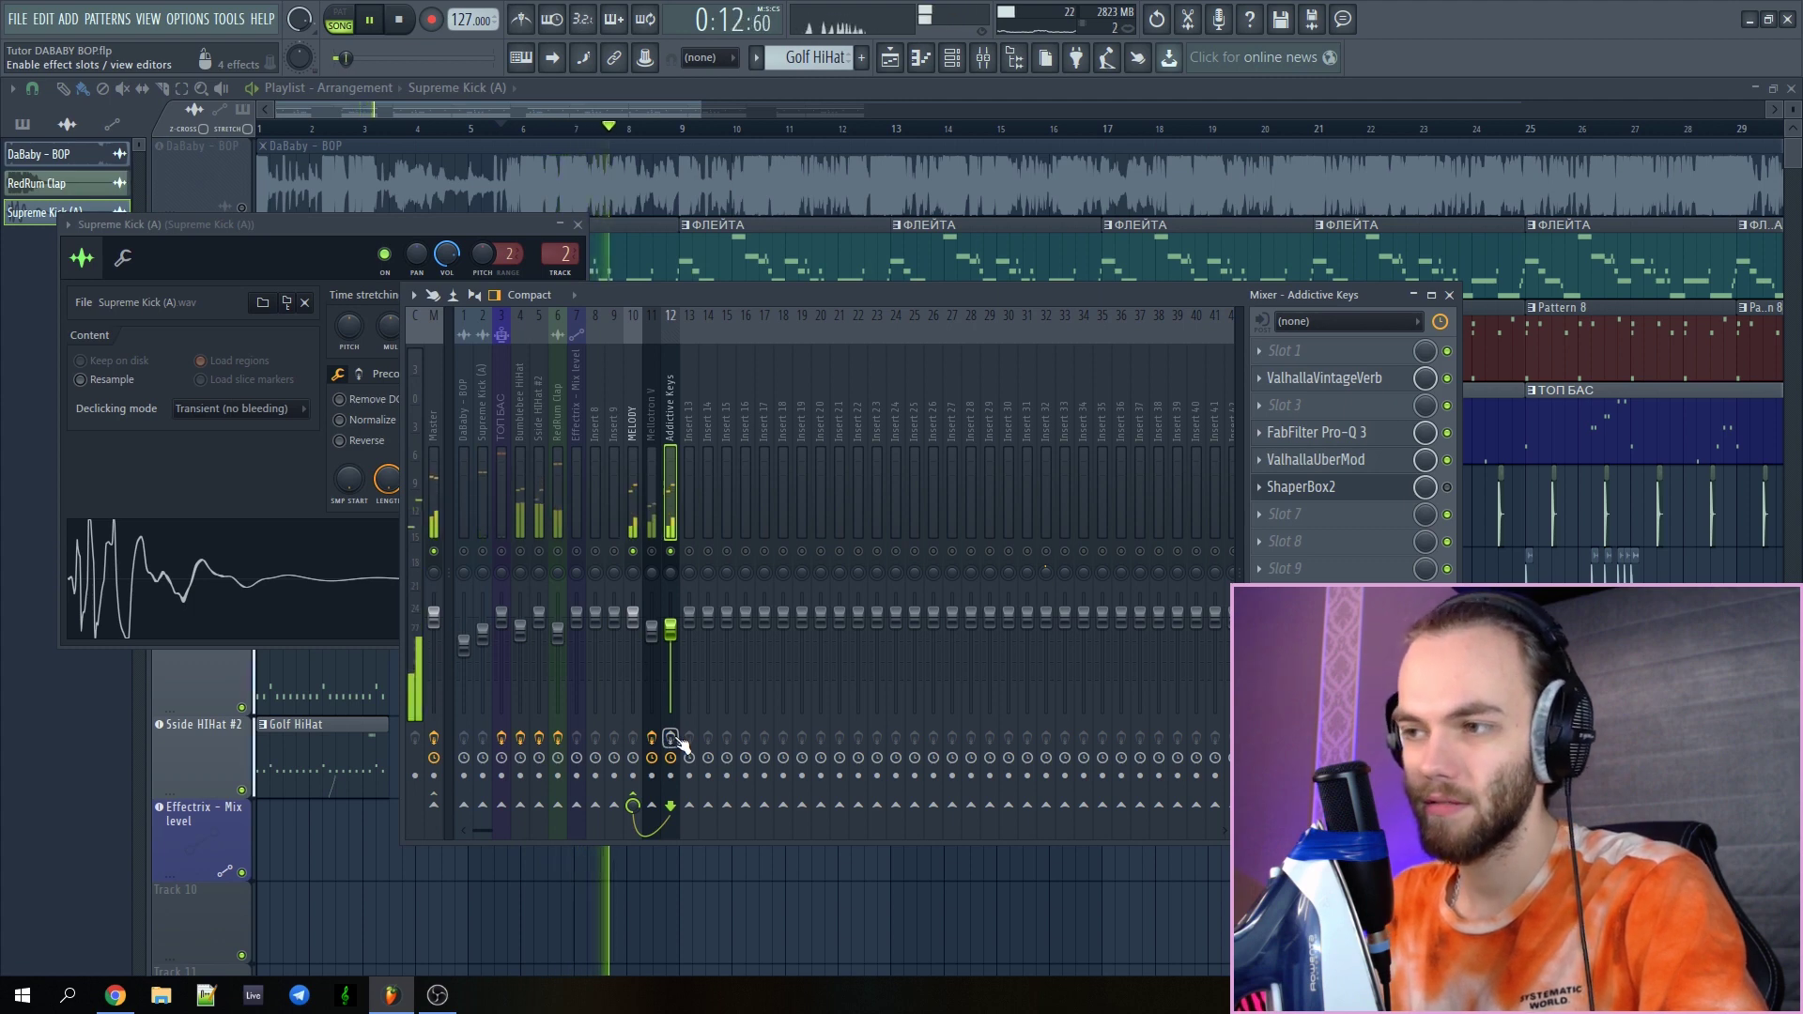
Review the FabFilter Pro-Q 3 and ValhallaUberMod settings on the Addictive Keys track, then close the plugin windows
left_click(1404, 434)
left_click(1404, 459)
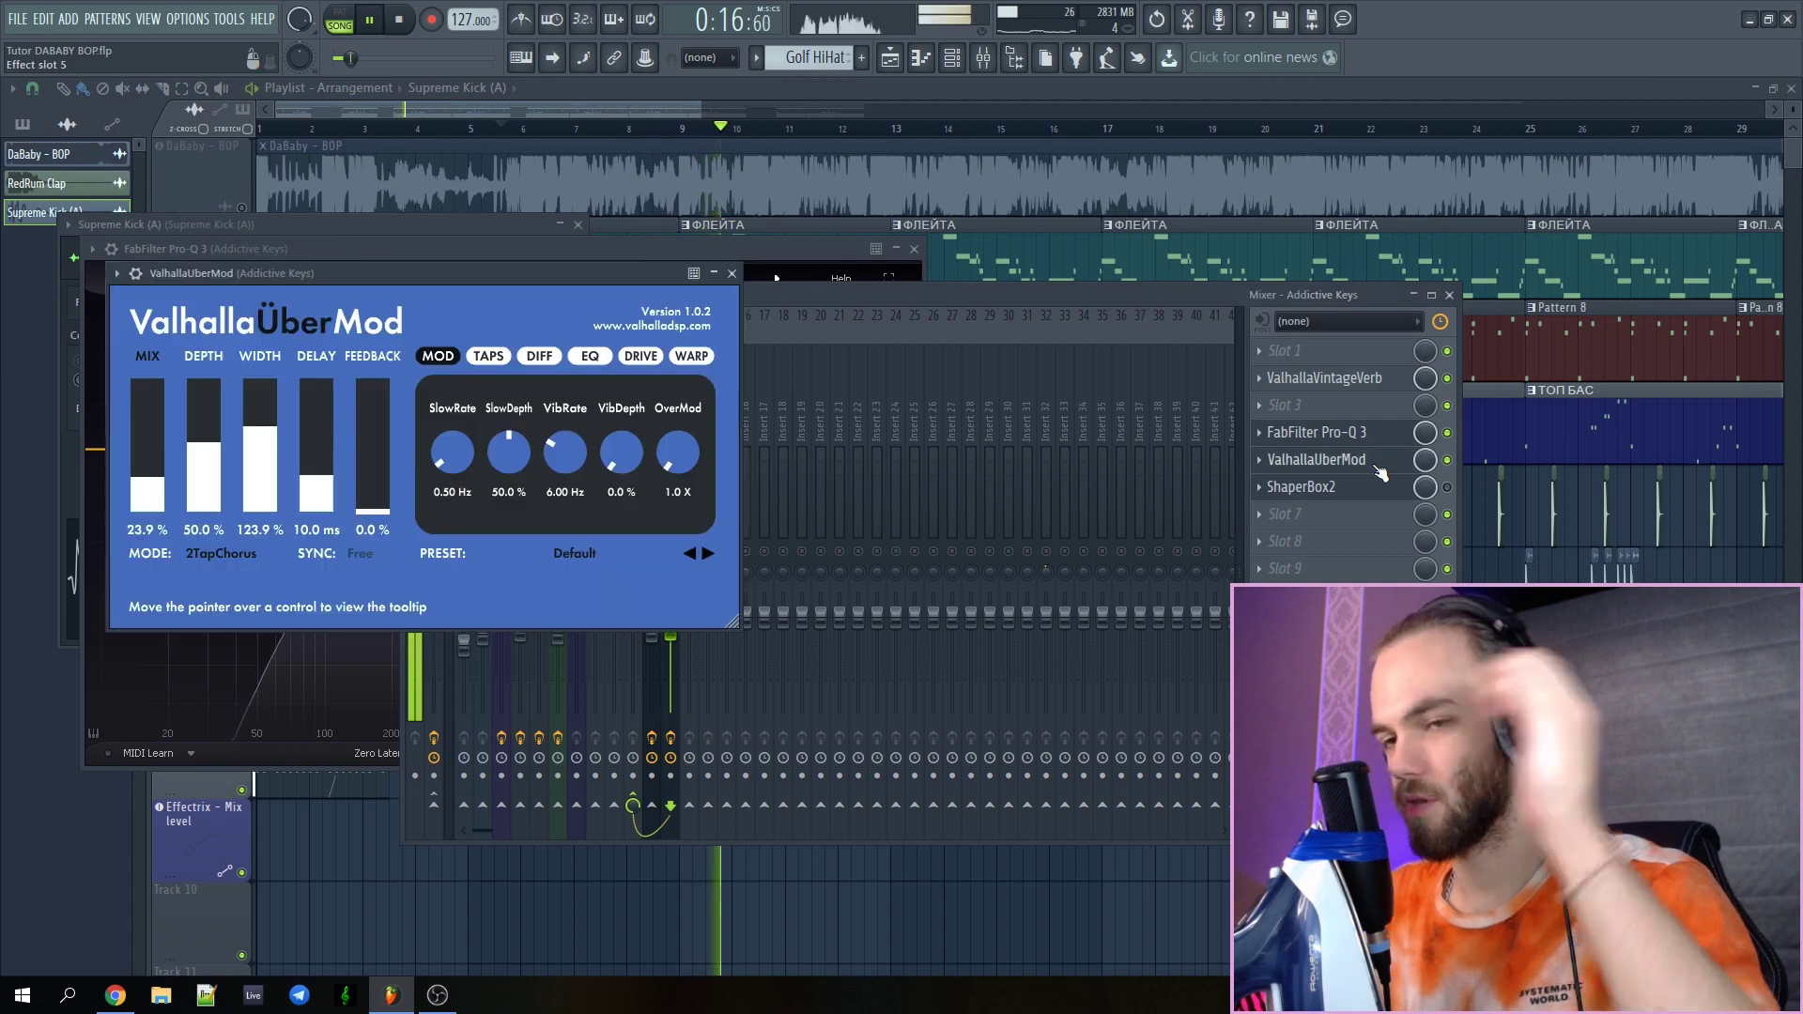
left_click(1408, 385)
key("F12")
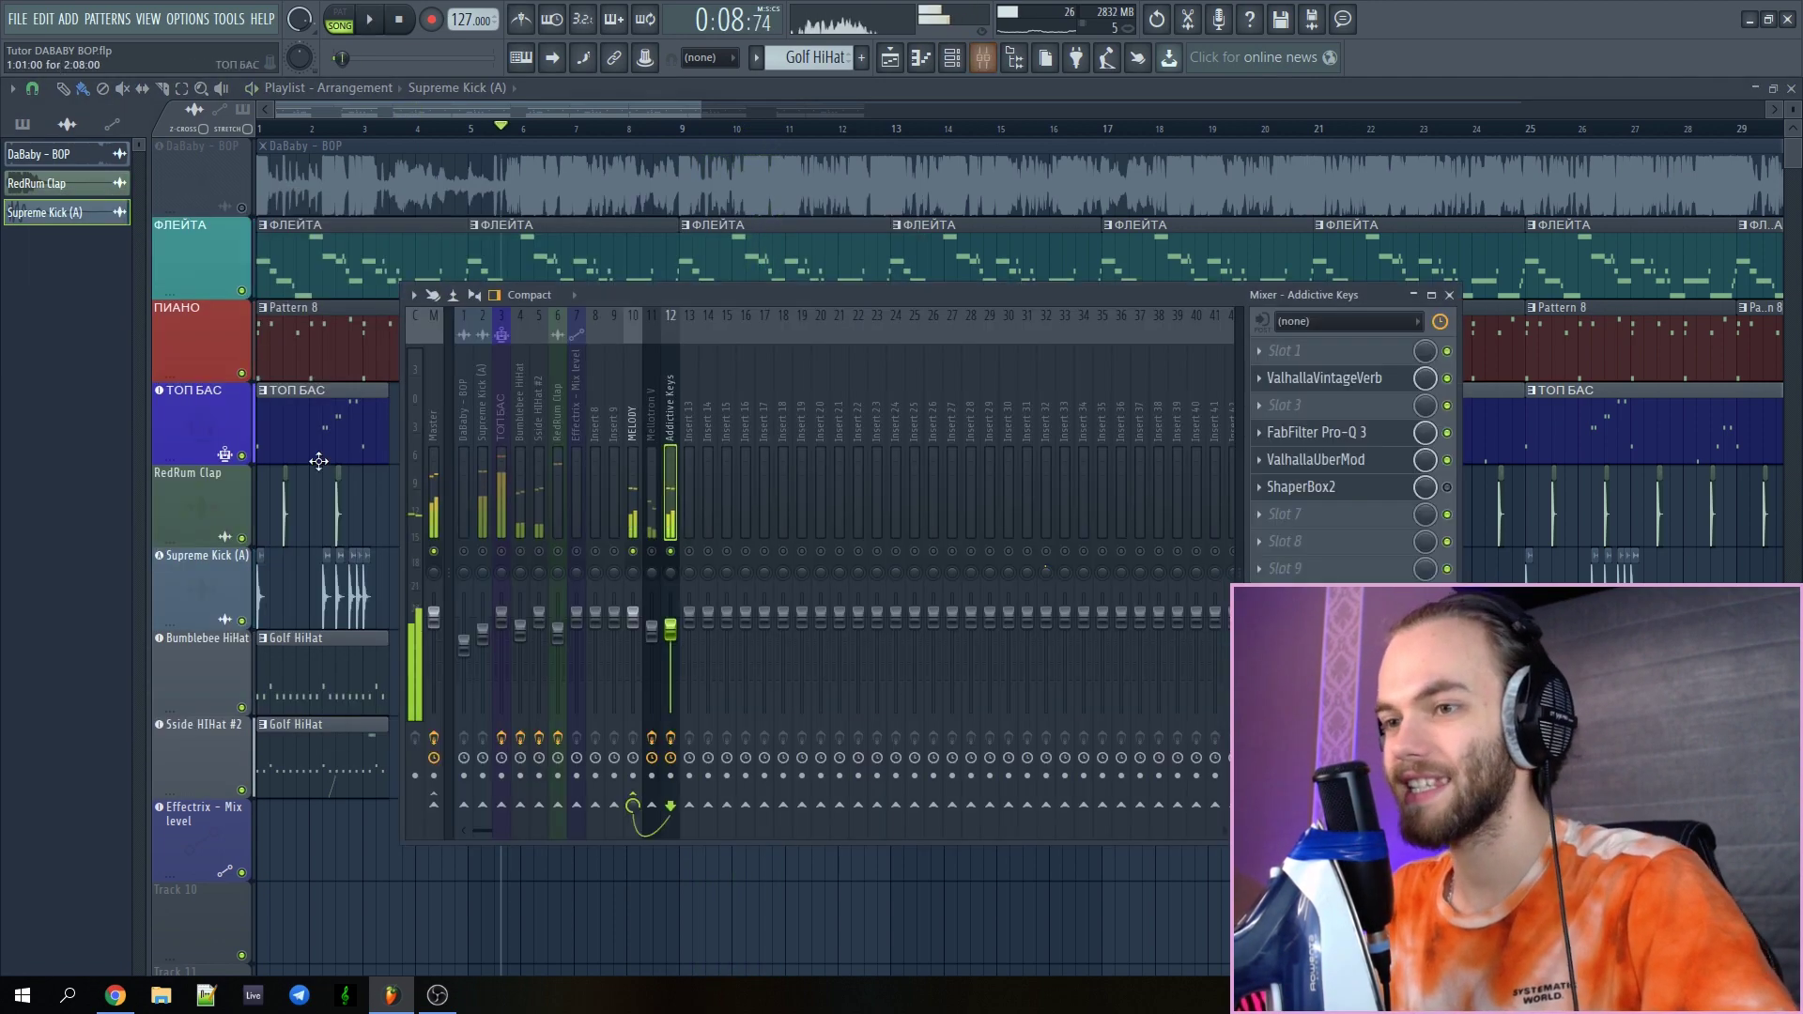
Examine the master chain's T-RackS CS Classic Comp, MSaturatorMB and T-RackS CS Classic Clipper settings and start playback
left_click(1404, 405)
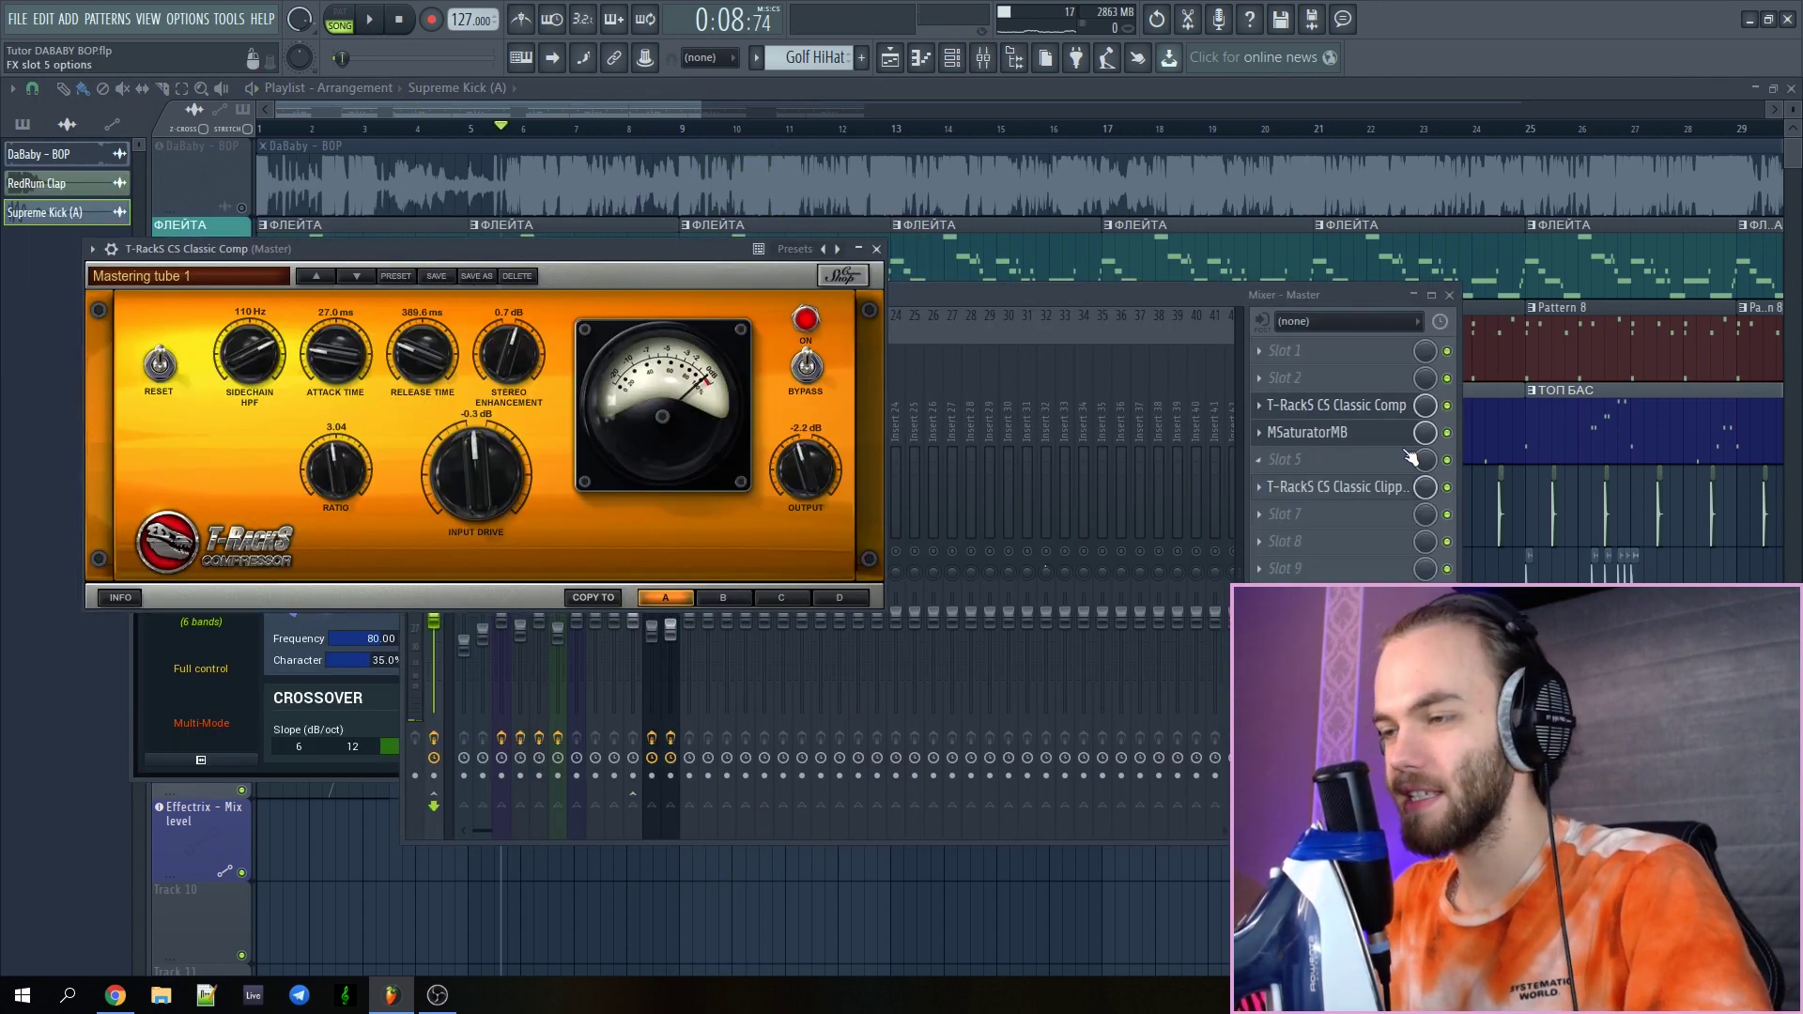
left_click(1331, 432)
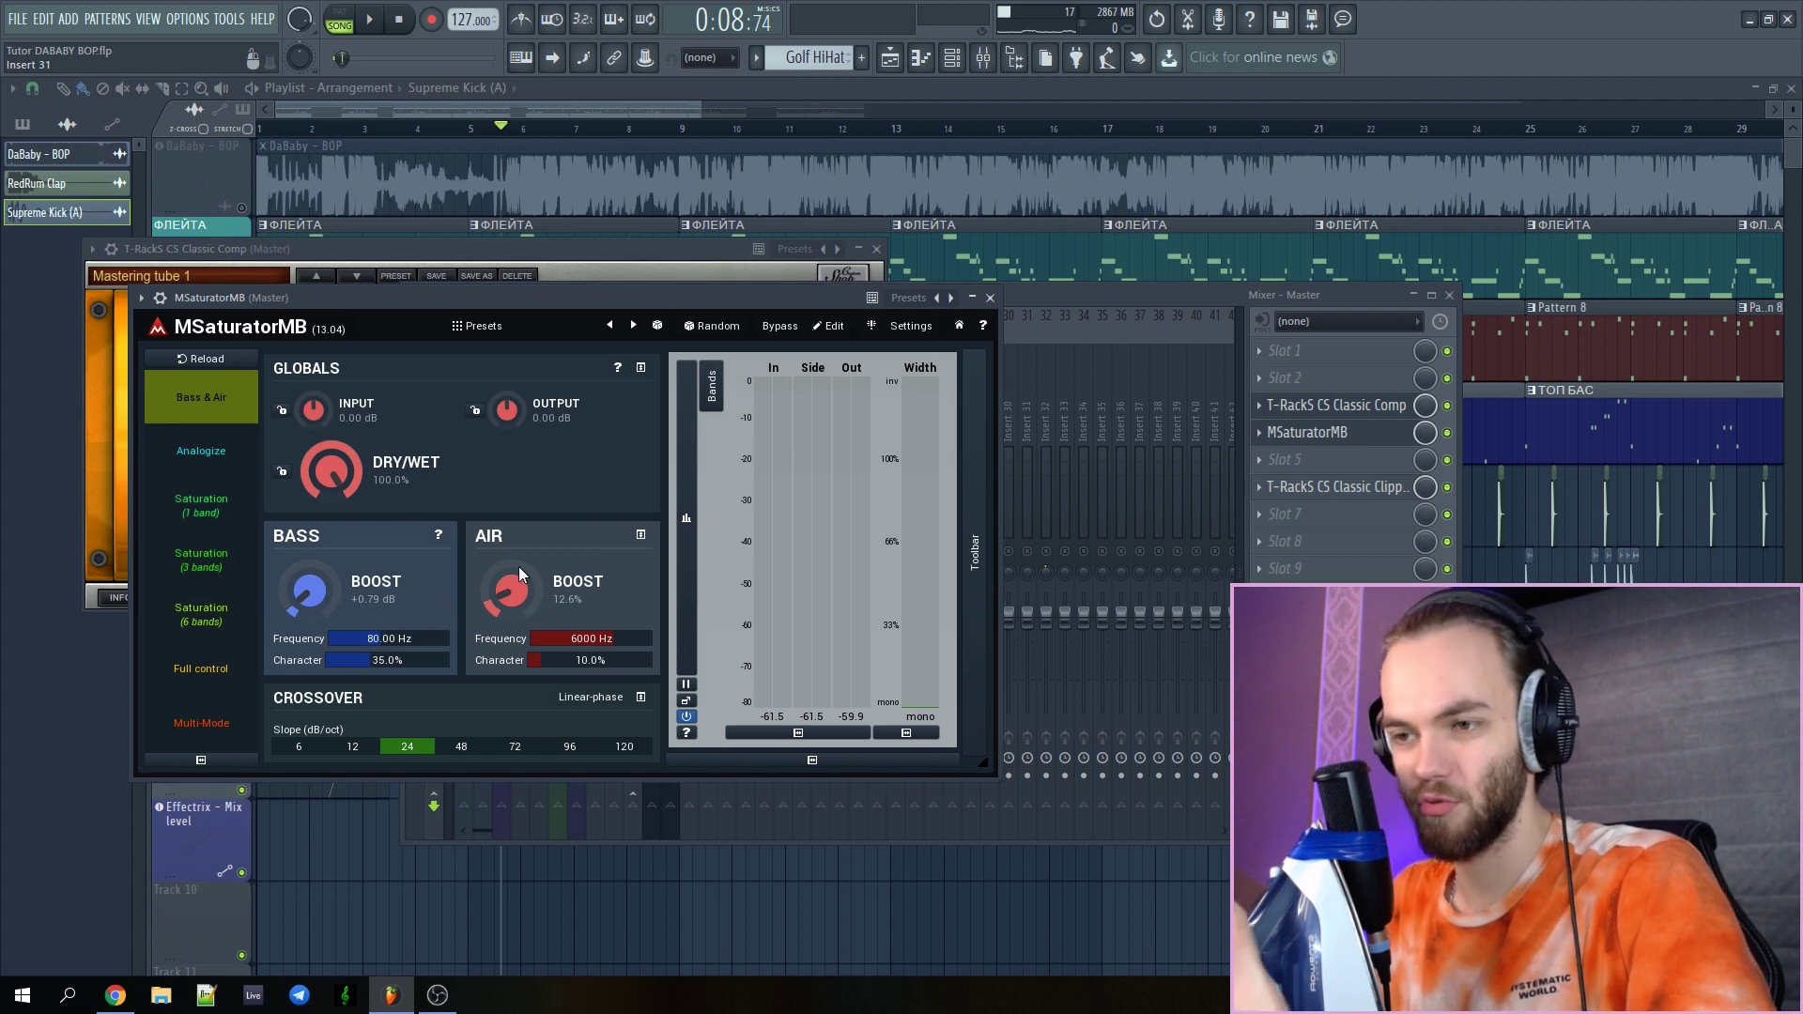
left_click(1352, 486)
key("space")
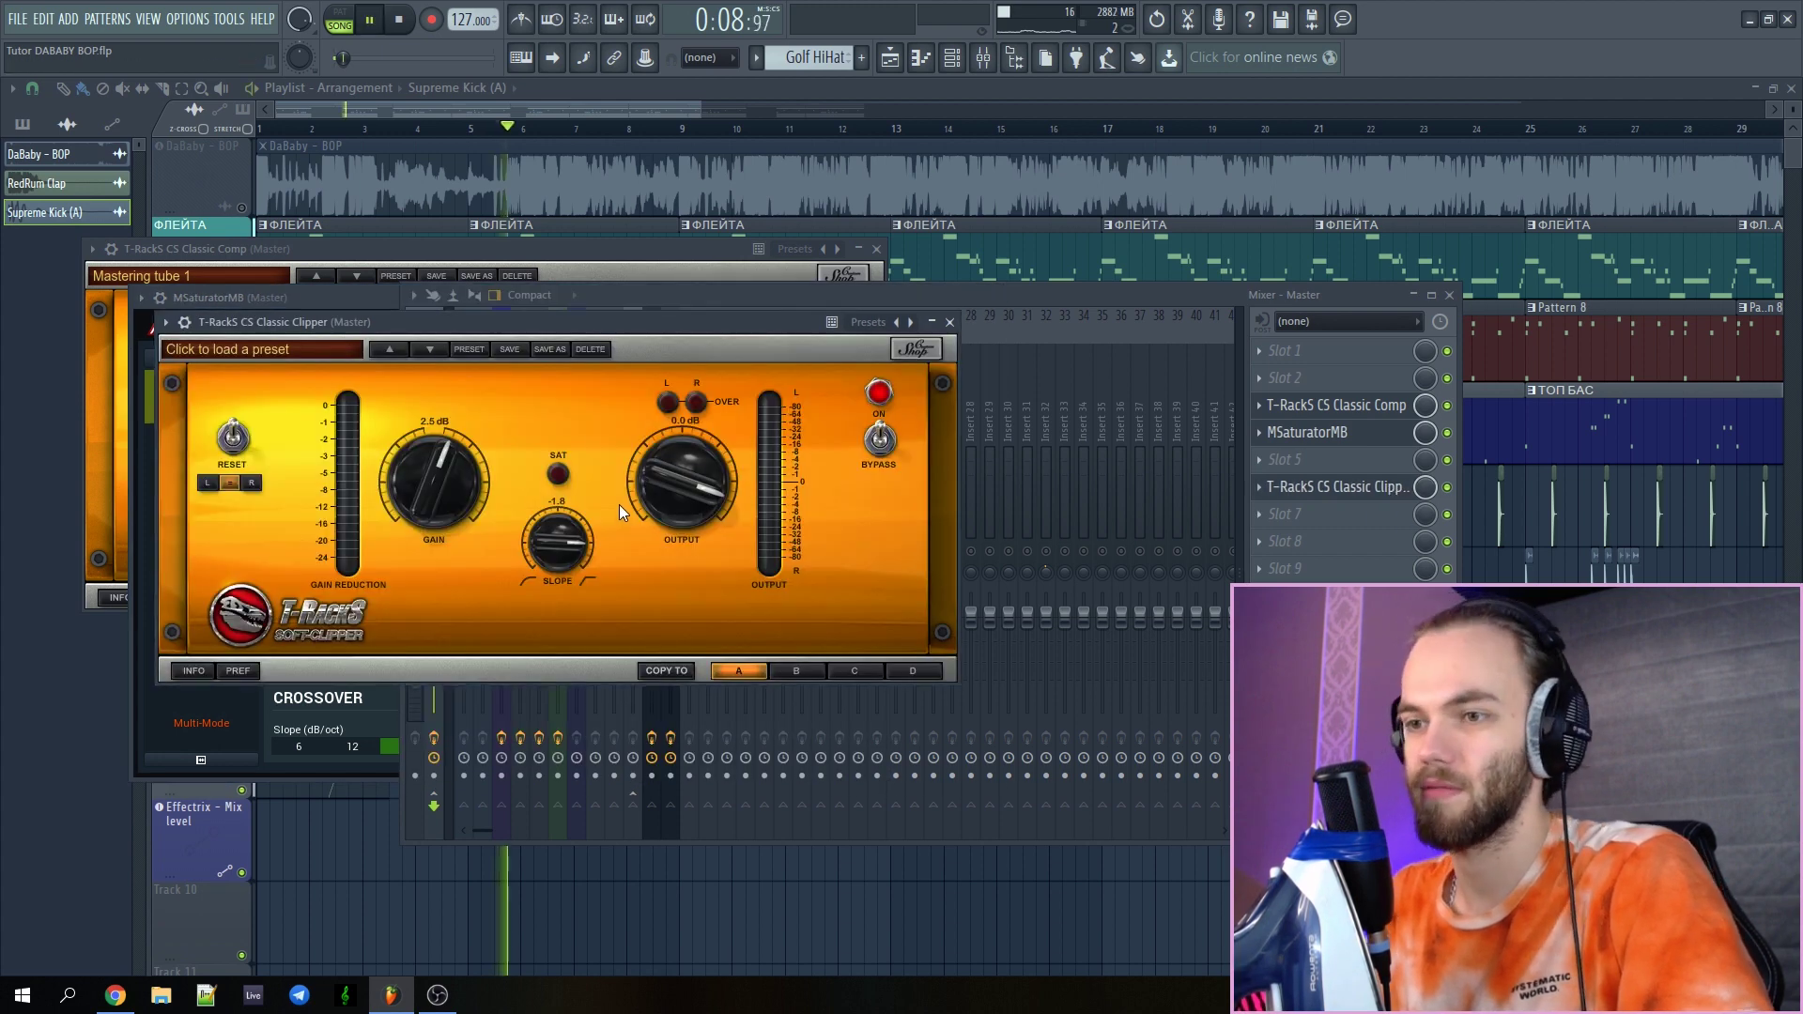
Close the mixer and plugin windows, play the full arrangement and save the project
key("Escape")
key("space")
key("space")
right_click(855, 883)
key("ctrl+s")
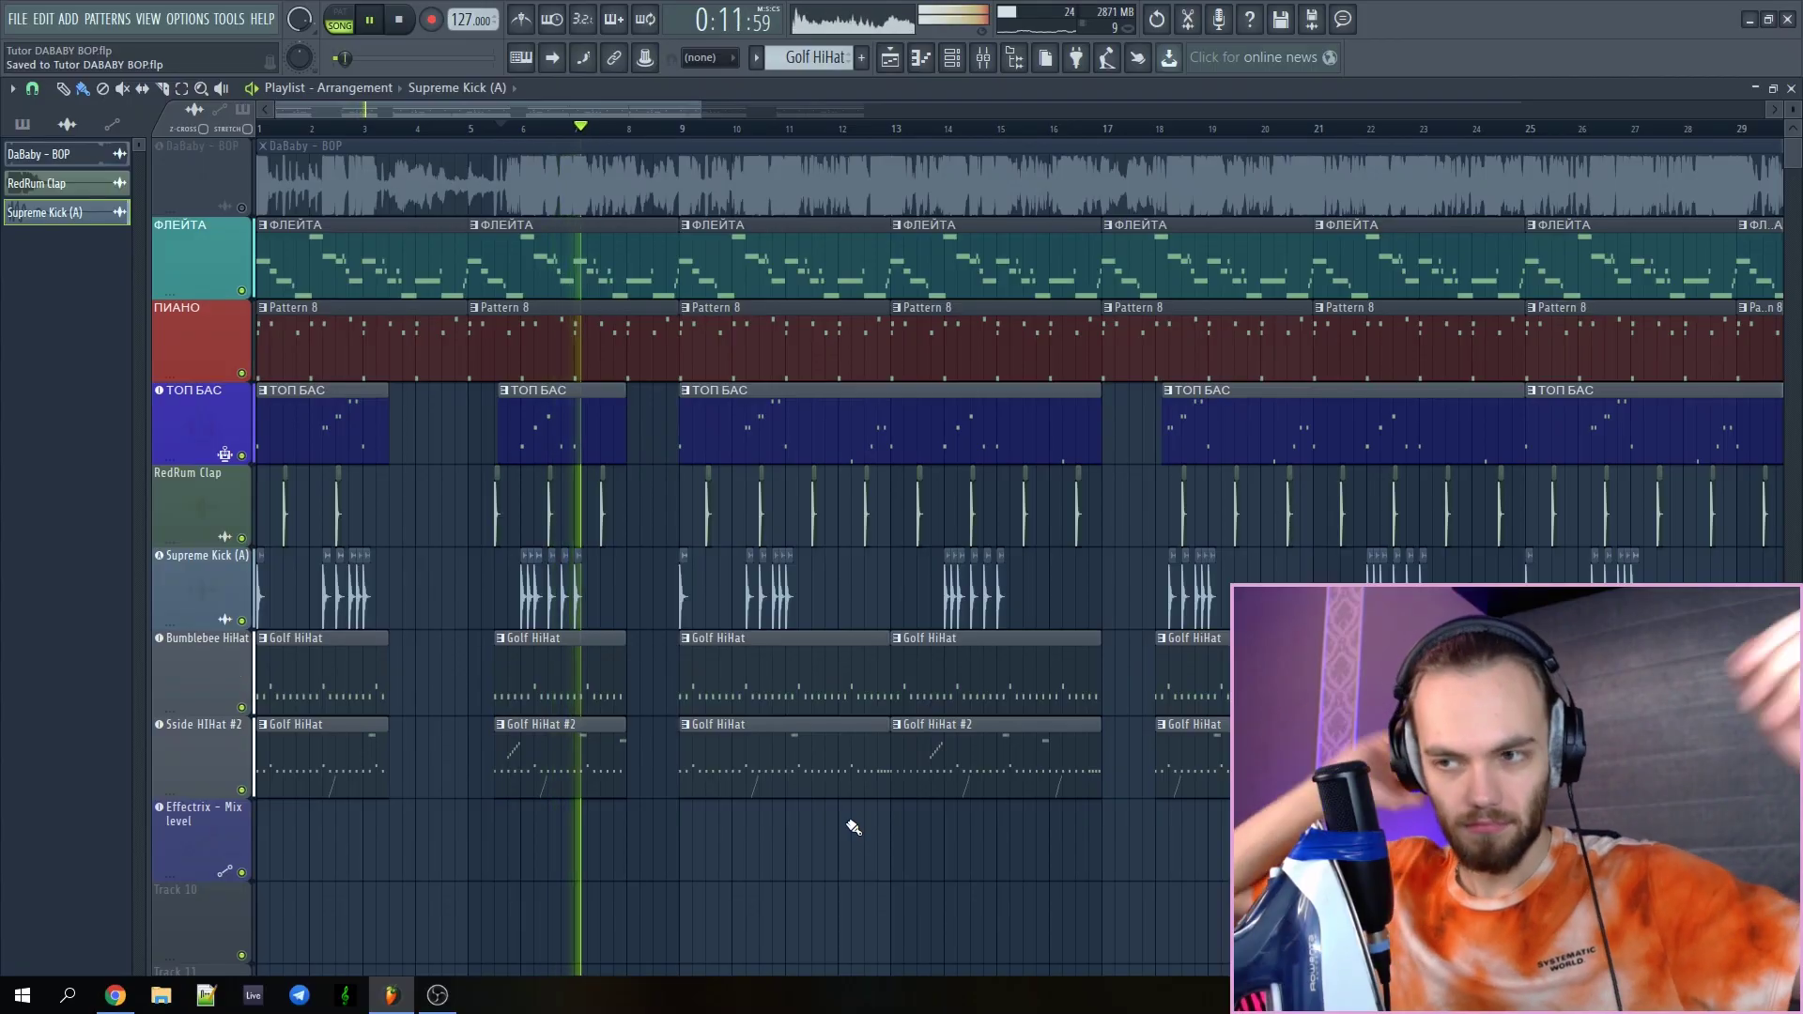
Survey the clip layout of all tracks across the whole arrangement while the beat plays
scroll(890, 662, "down", 3)
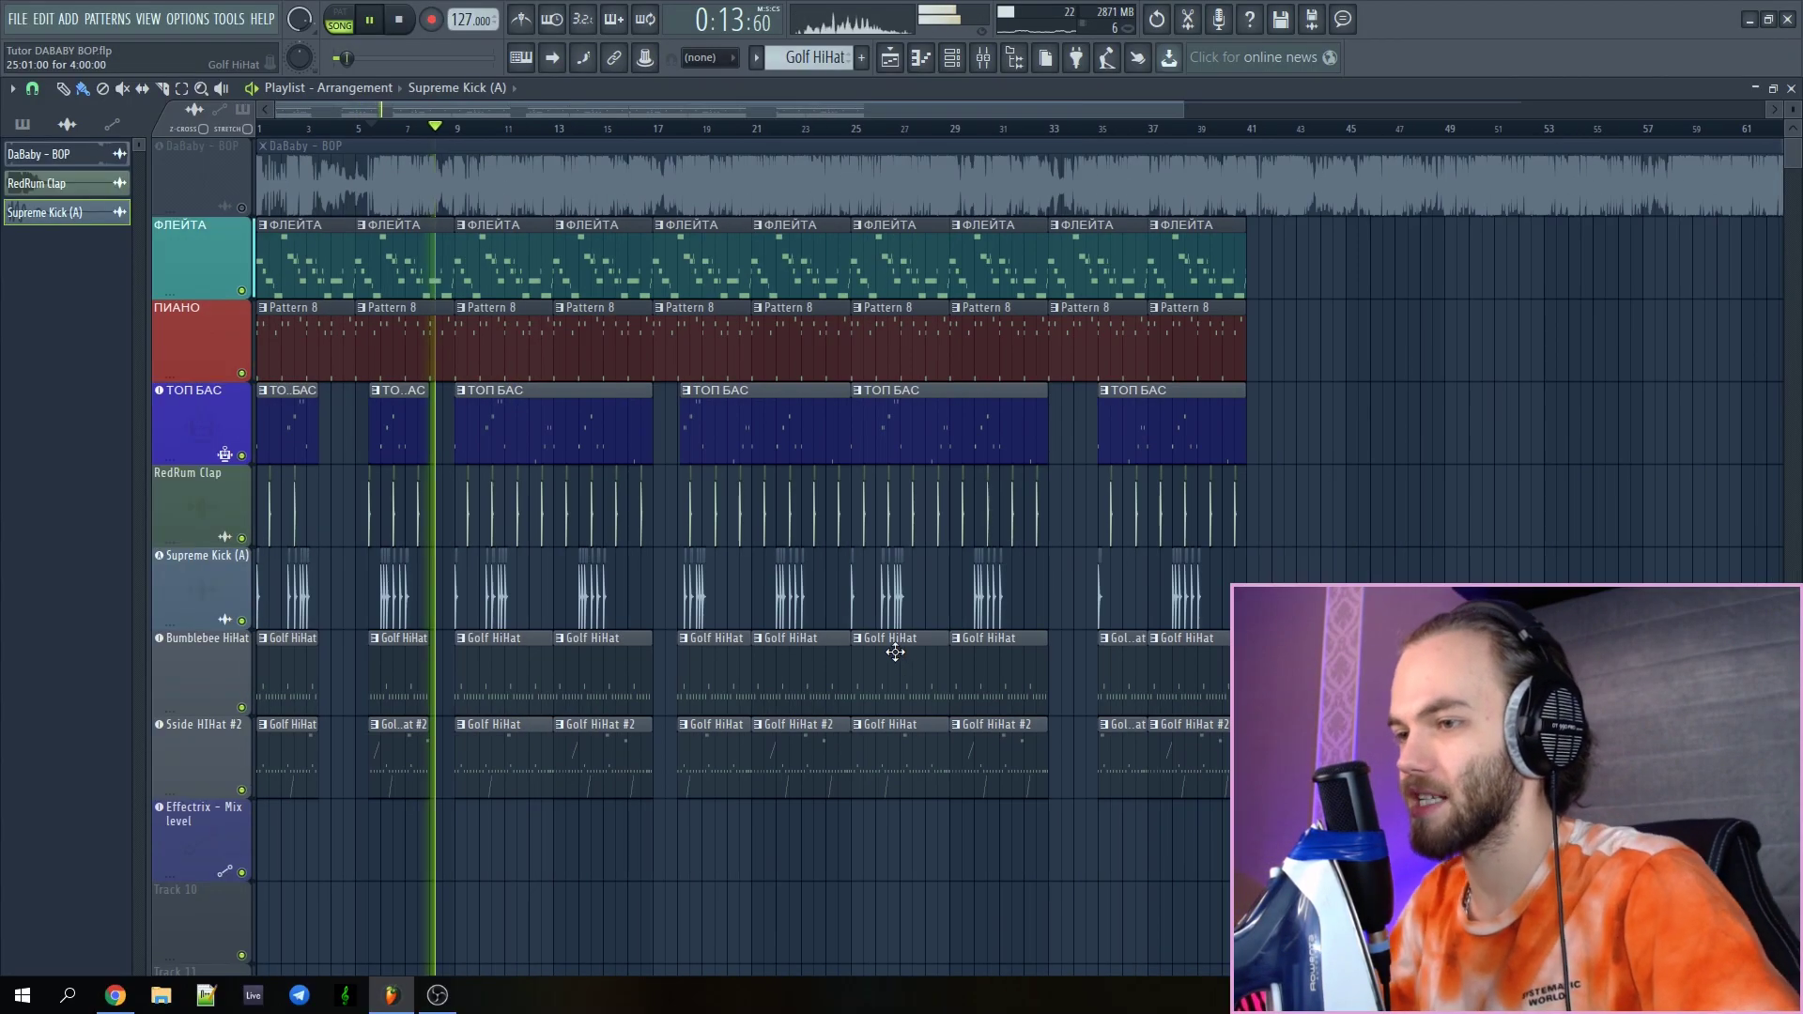
left_click_drag(1294, 850, 272, 258)
left_click(1385, 461)
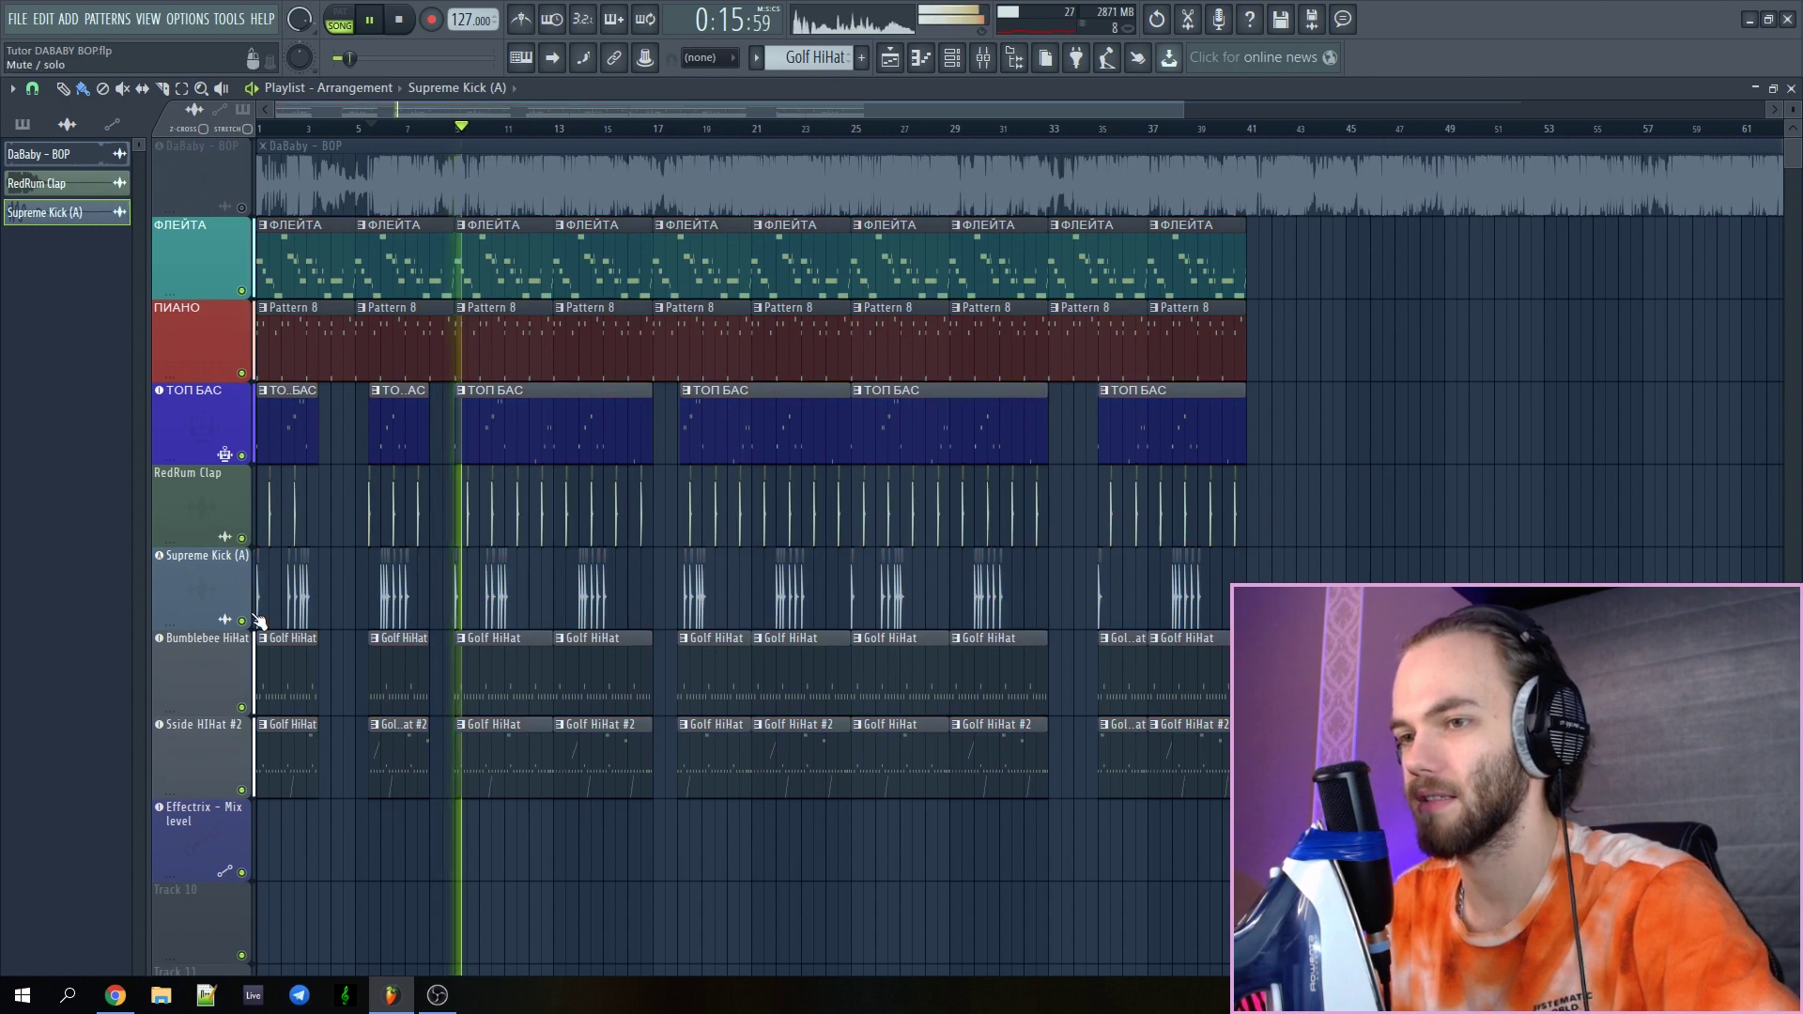
scroll(749, 584, "up", 3)
scroll(854, 826, "down", 2)
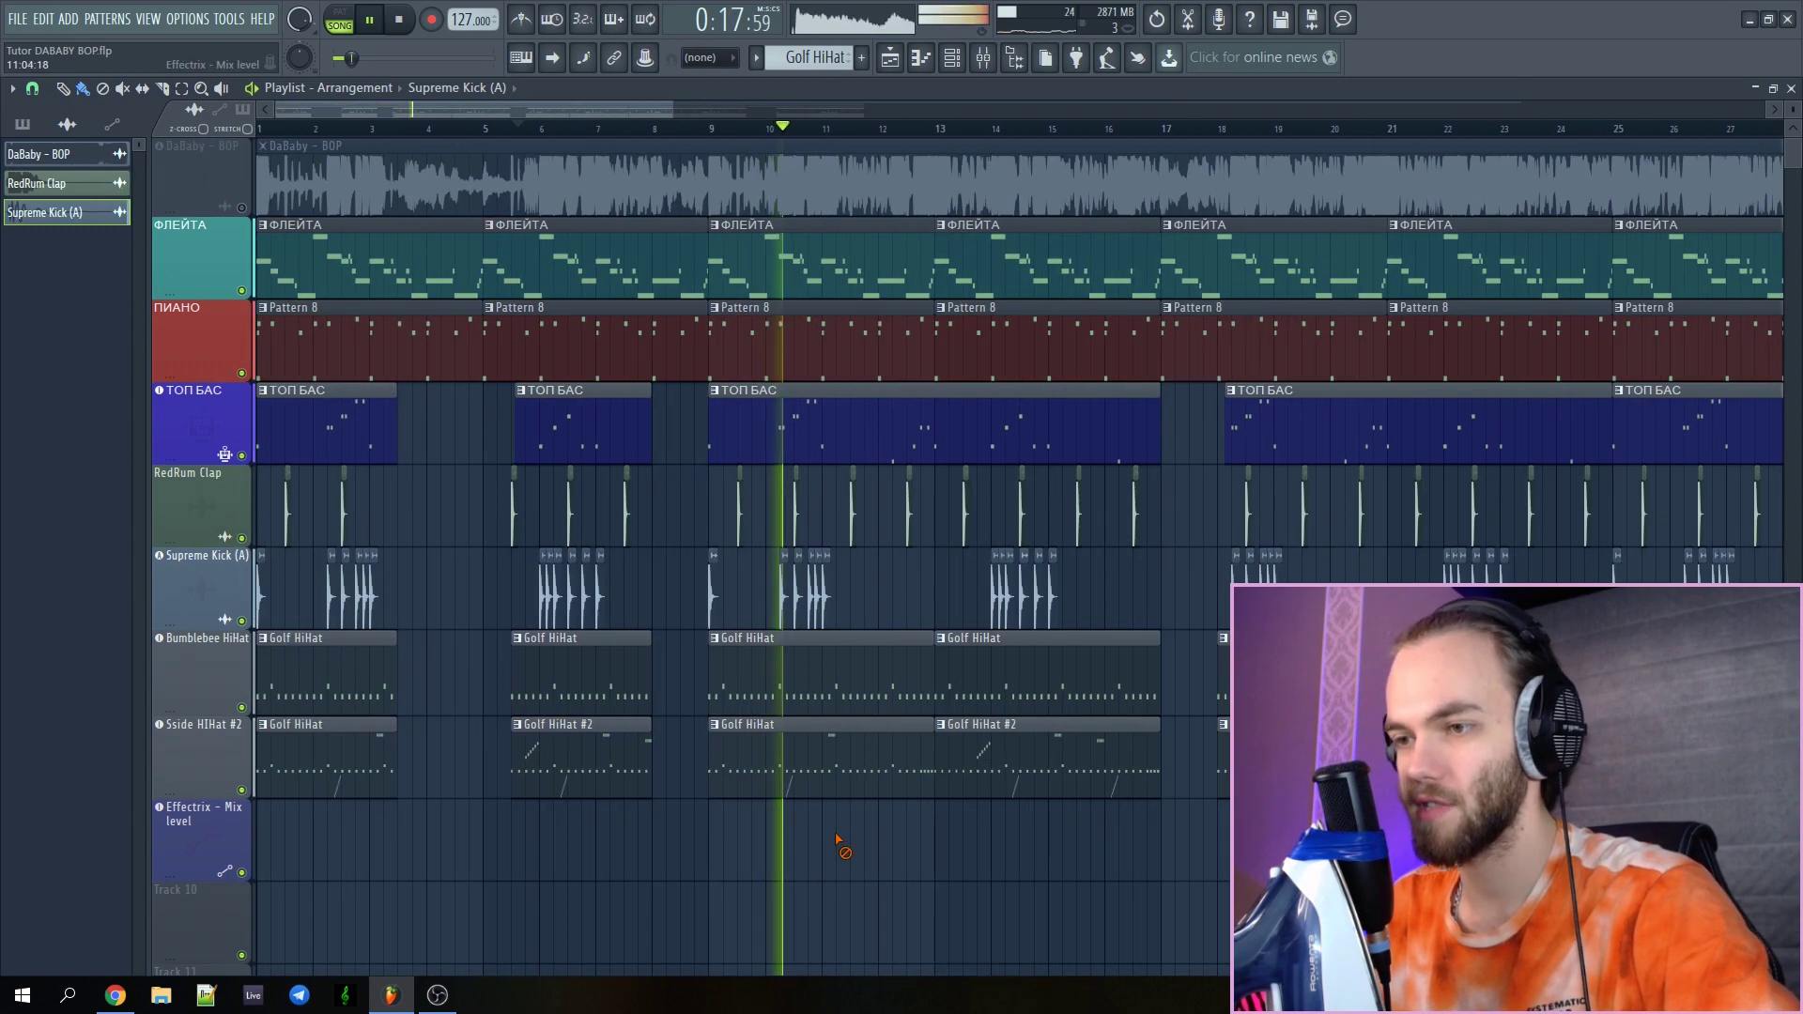
scroll(830, 836, "down", 1)
scroll(340, 763, "down", 2)
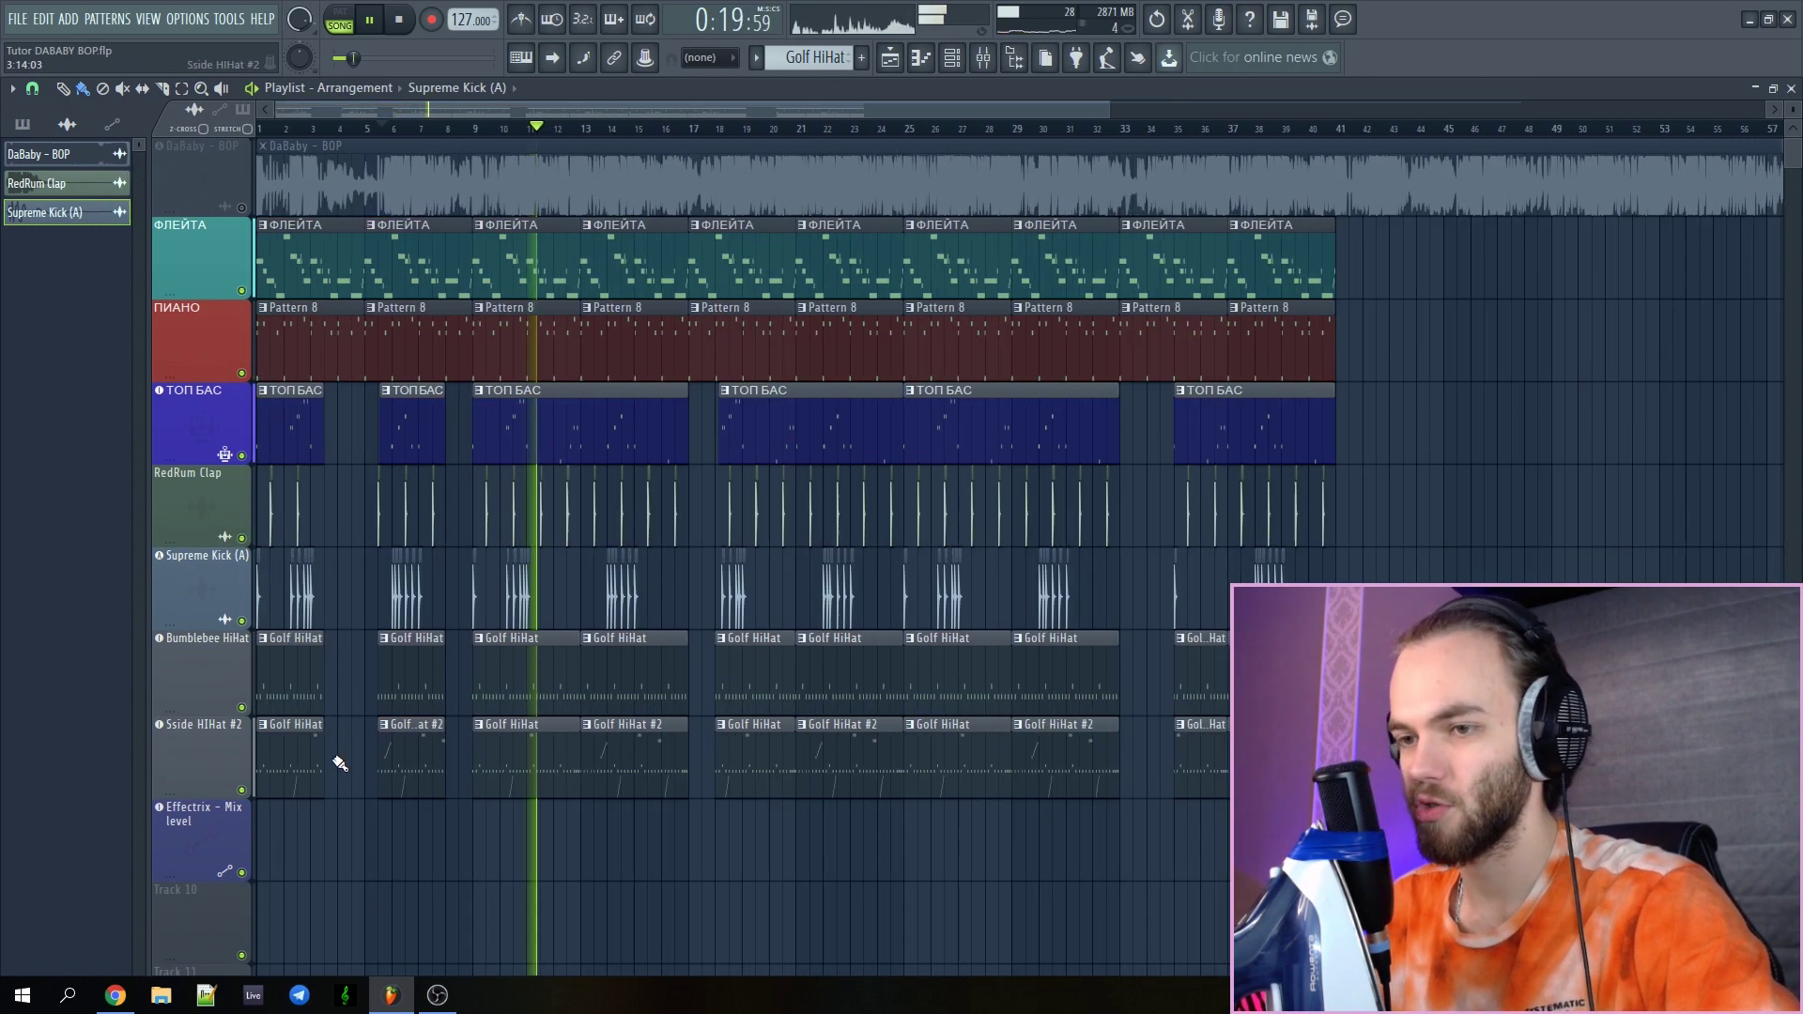